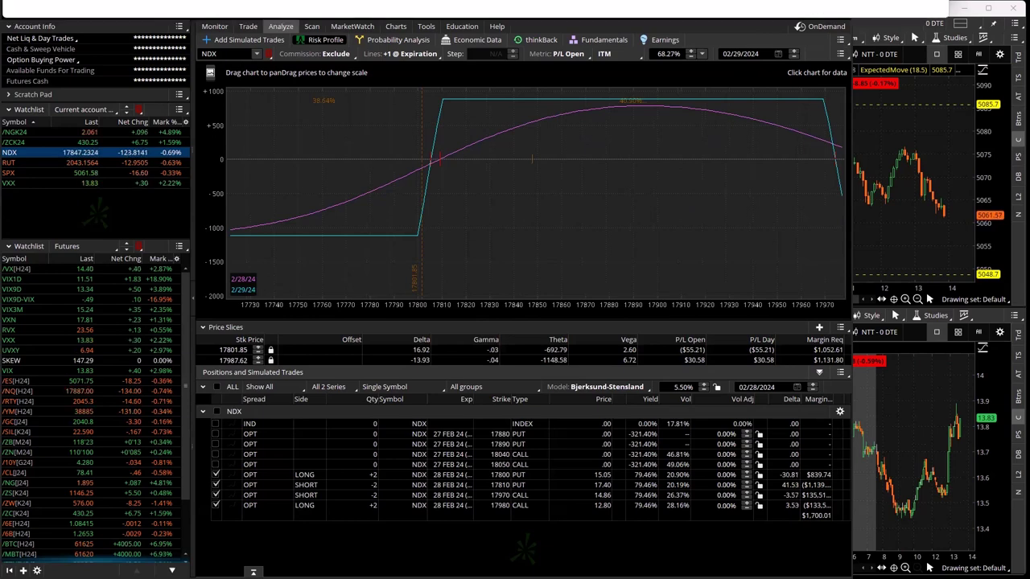
# Switch to the Trade Steward dashboard and review the current bot positions, including the biggest profit and loss of the second AM Ratio trade.
pyautogui.hotkey('alt', 'Tab')
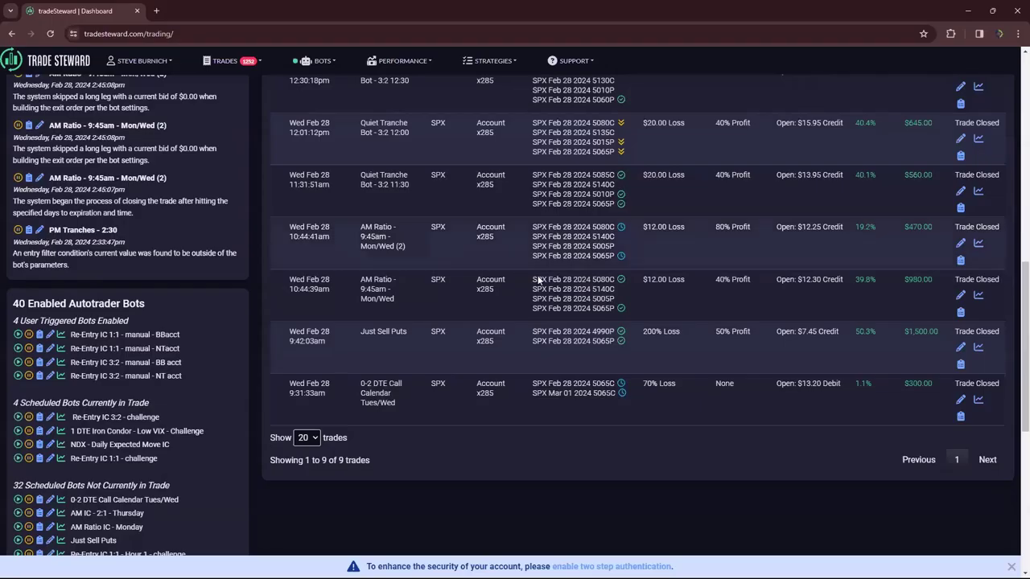
pyautogui.scroll(2, 538, 279)
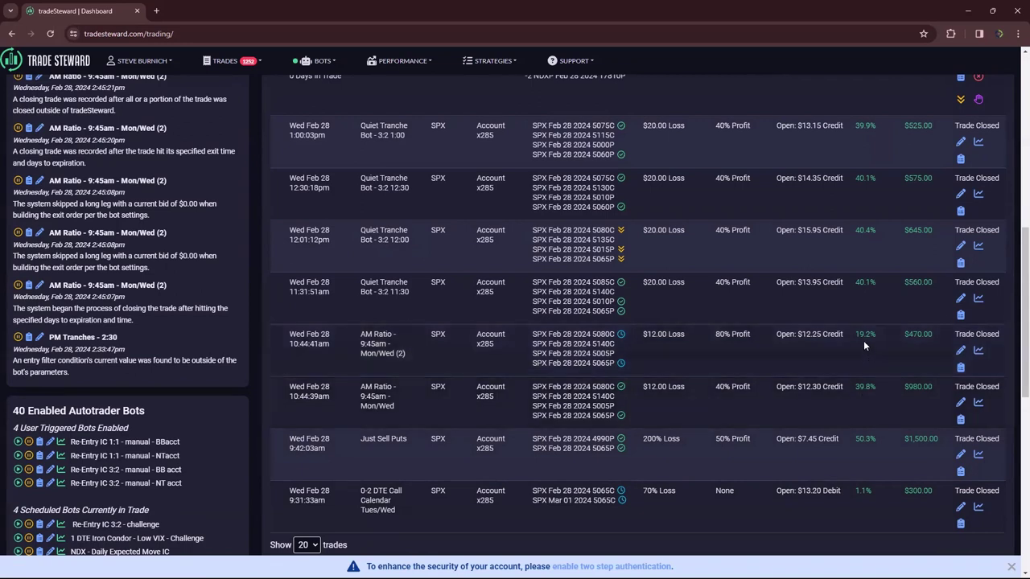
pyautogui.moveTo(863, 338)
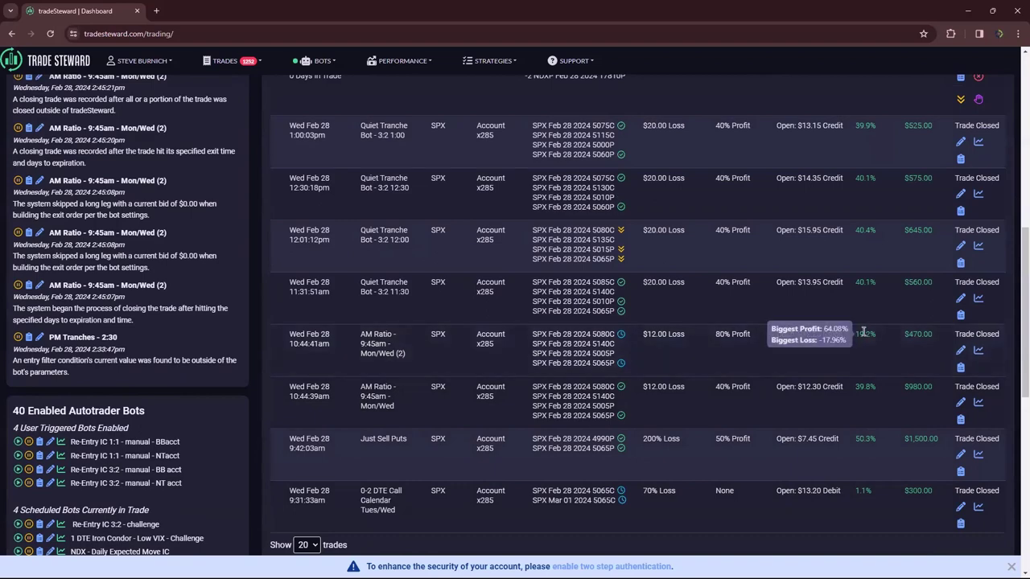
pyautogui.scroll(2, 862, 331)
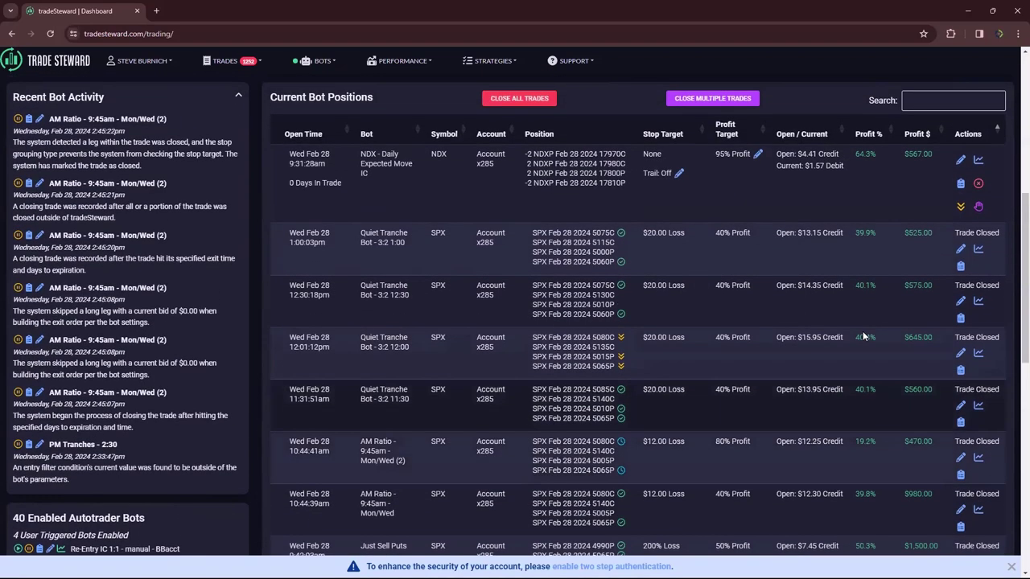
pyautogui.scroll(1, 882, 390)
pyautogui.scroll(2, 869, 316)
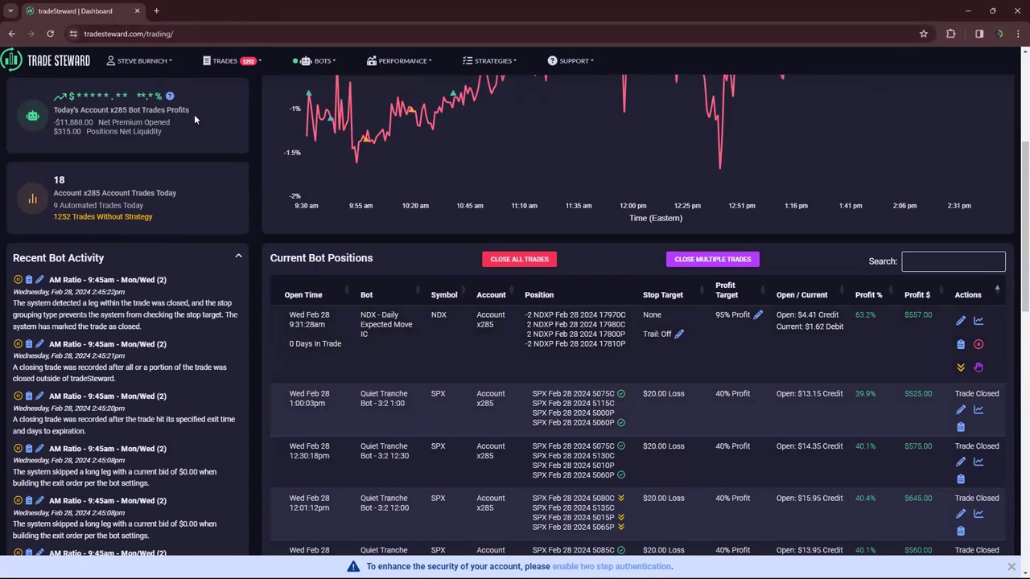
pyautogui.scroll(3, 267, 169)
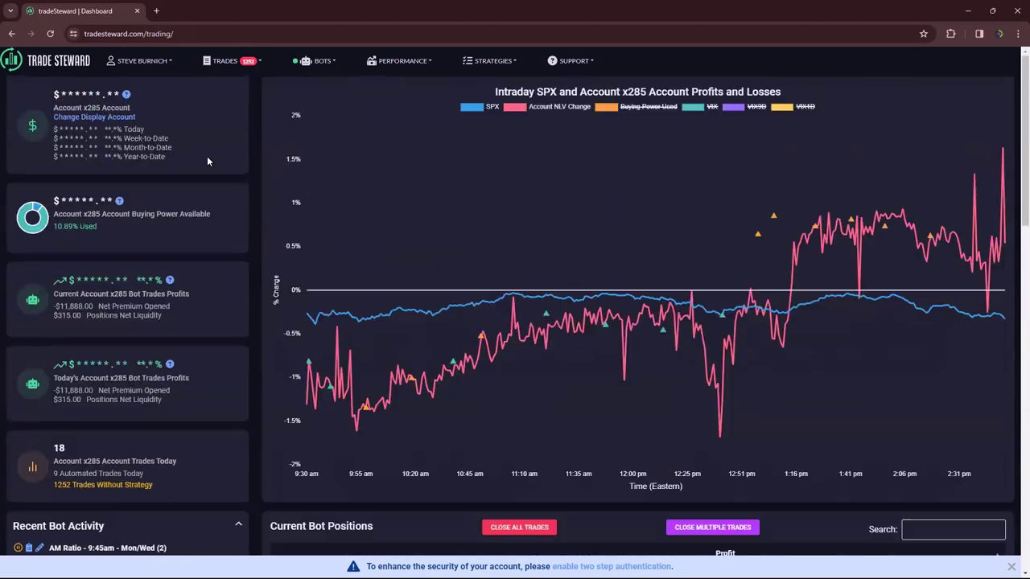
# Change the dashboard's display account to the other trading account that runs the challenge bots.
pyautogui.click(97, 118)
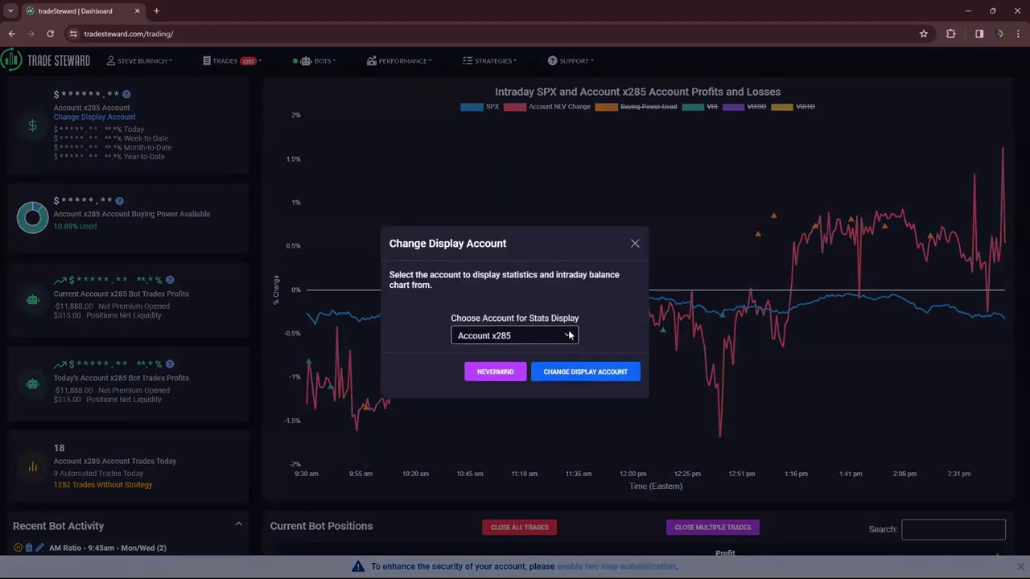
pyautogui.click(570, 335)
pyautogui.click(525, 362)
pyautogui.click(537, 336)
pyautogui.click(525, 373)
pyautogui.click(561, 375)
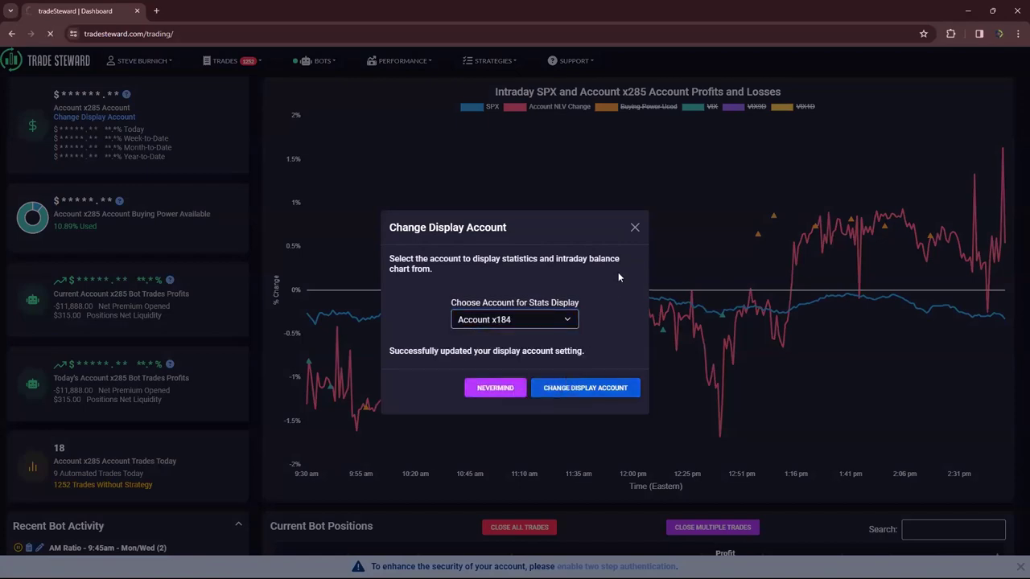
# Review the account's open and closed bot positions, including the biggest profit and loss of the 1:40 pm Re-Entry IC 1:1 trade.
pyautogui.scroll(-10, 669, 340)
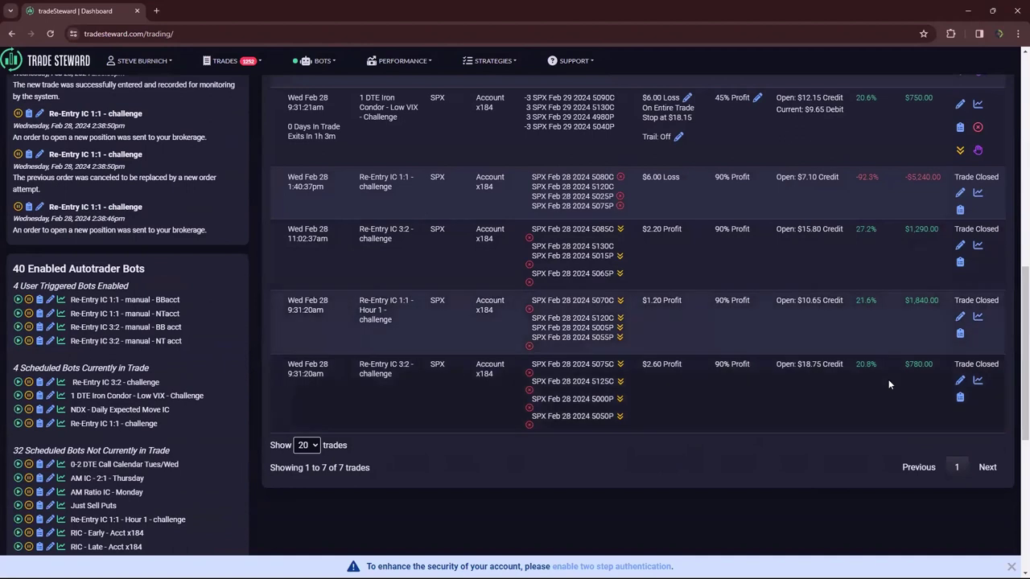
pyautogui.moveTo(924, 367)
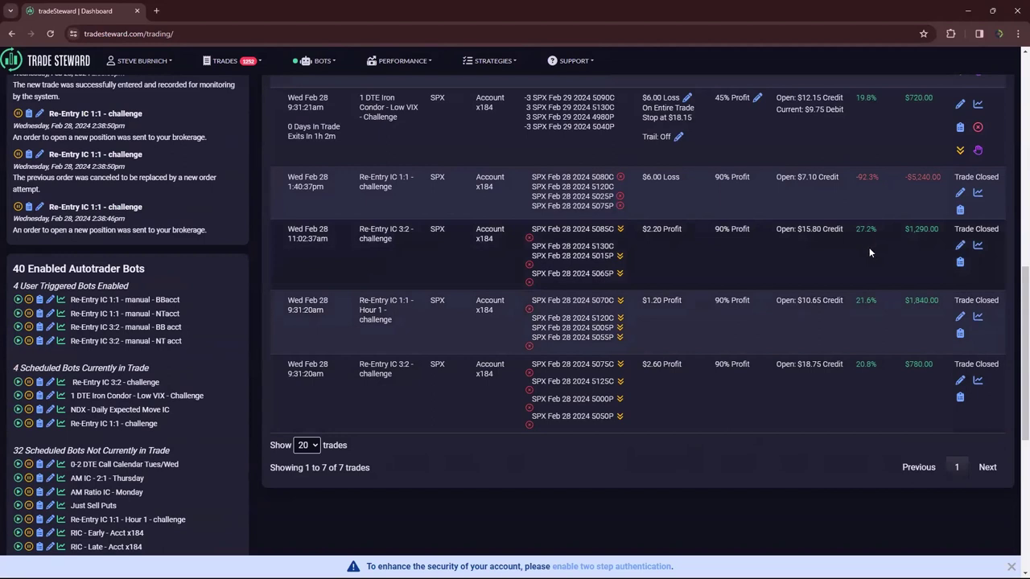
pyautogui.scroll(1, 868, 254)
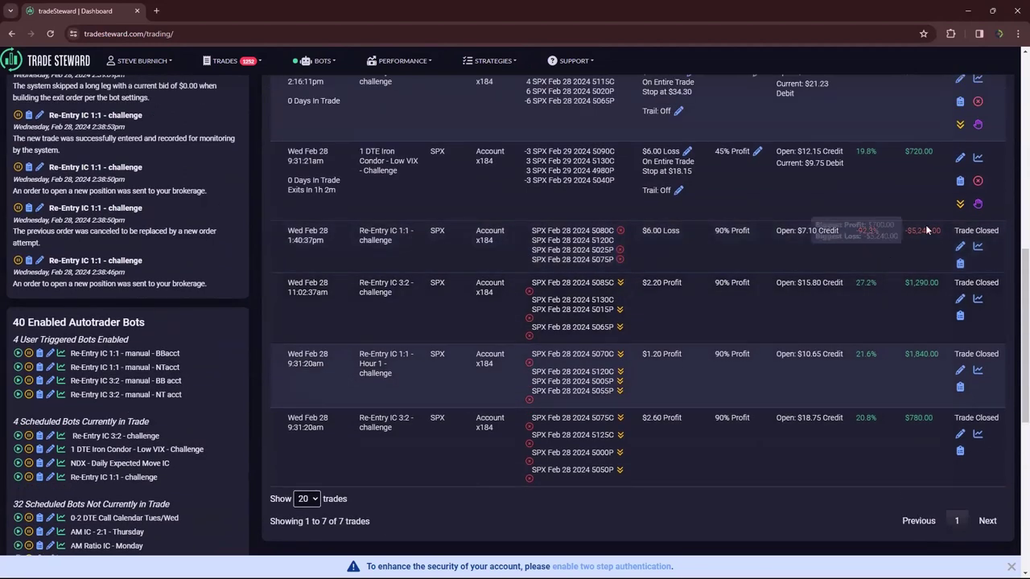
pyautogui.scroll(2, 892, 266)
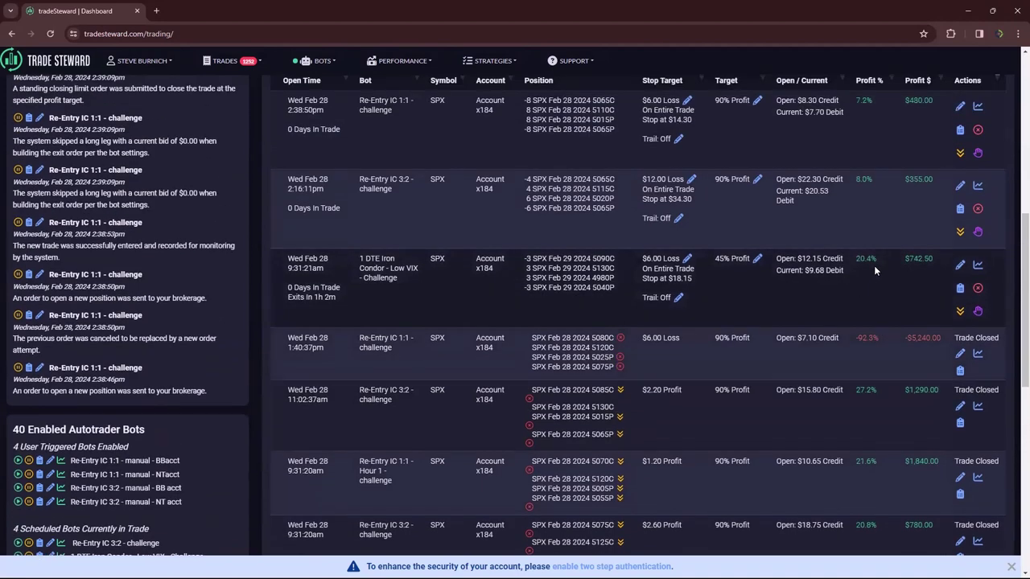
pyautogui.scroll(3, 874, 269)
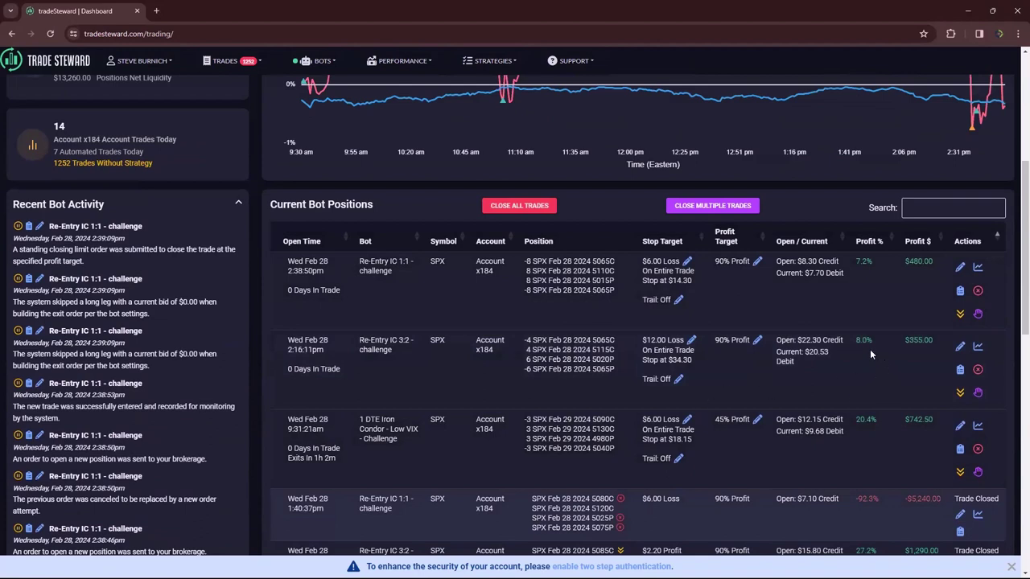
pyautogui.moveTo(870, 266)
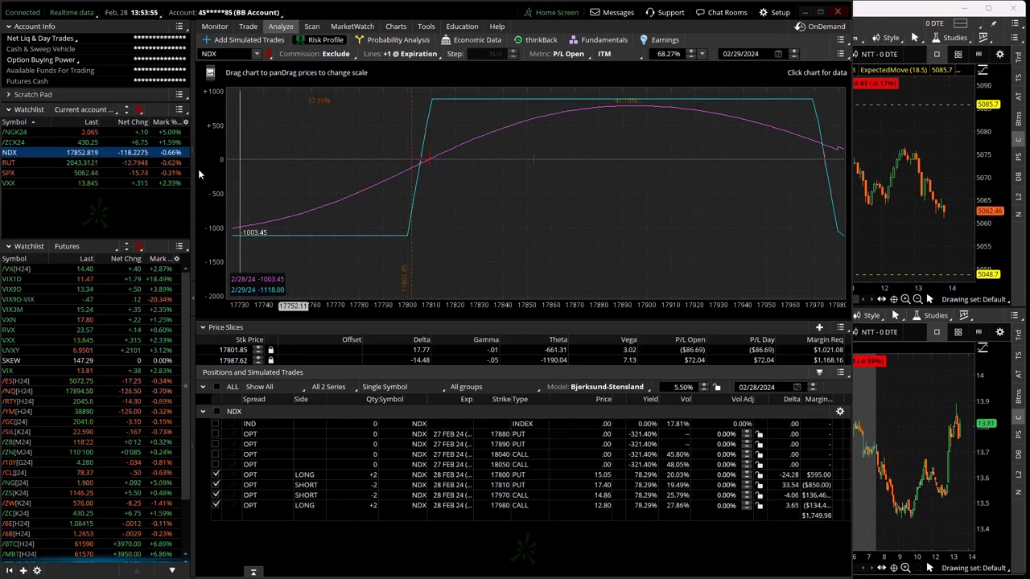
# Load SPX from the current account watchlist in thinkorswim and view its option chain.
pyautogui.click(160, 172)
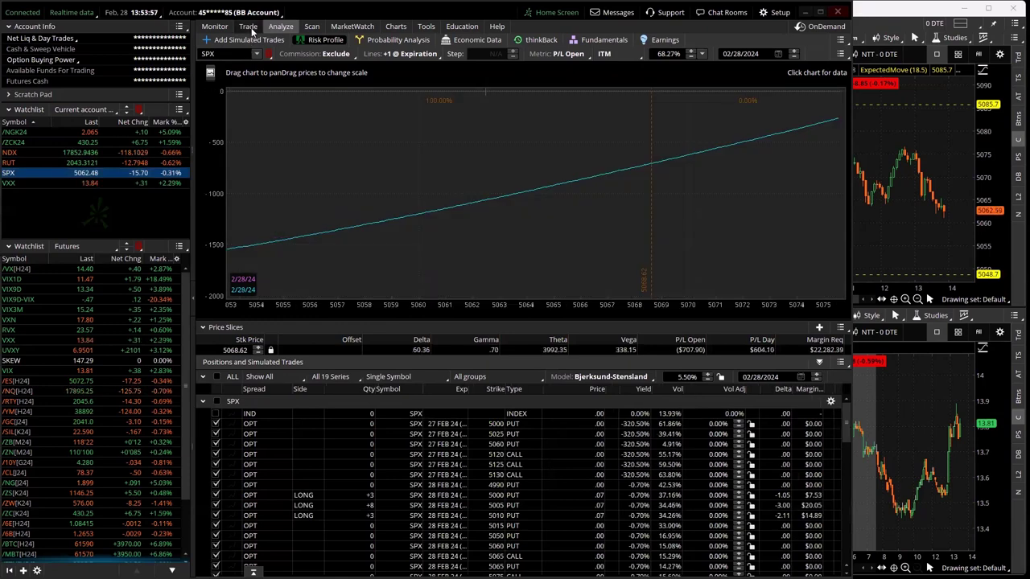
pyautogui.click(250, 27)
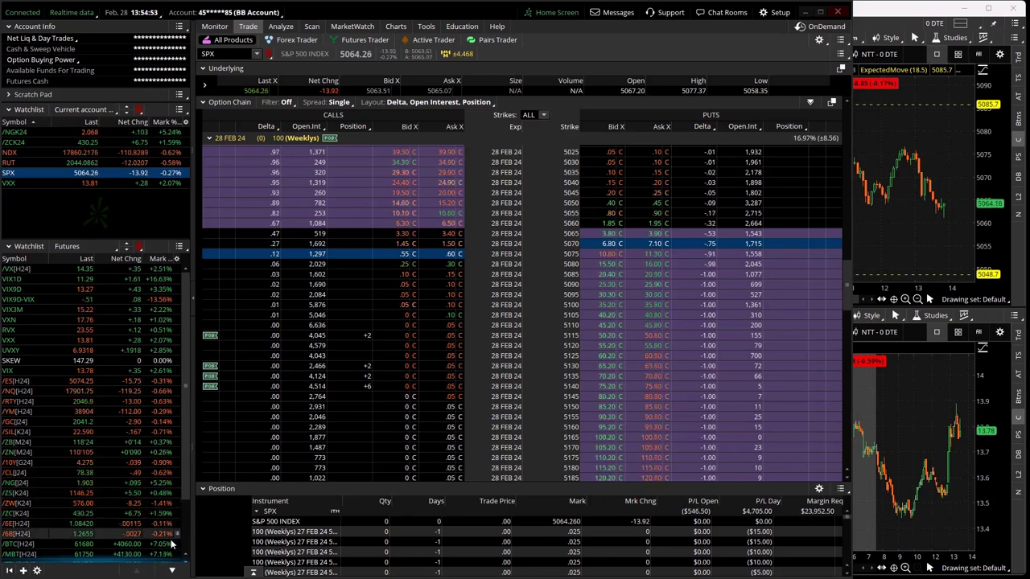
# View the /BTC[H24] daily and 5-minute charts at full height, with the order entry tools collapsed.
pyautogui.click(165, 544)
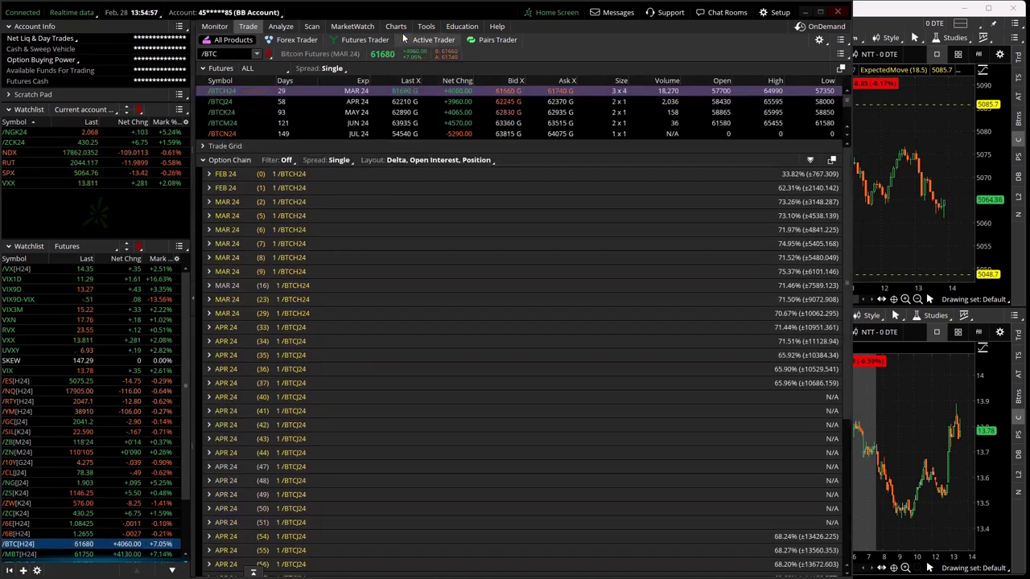
pyautogui.click(400, 27)
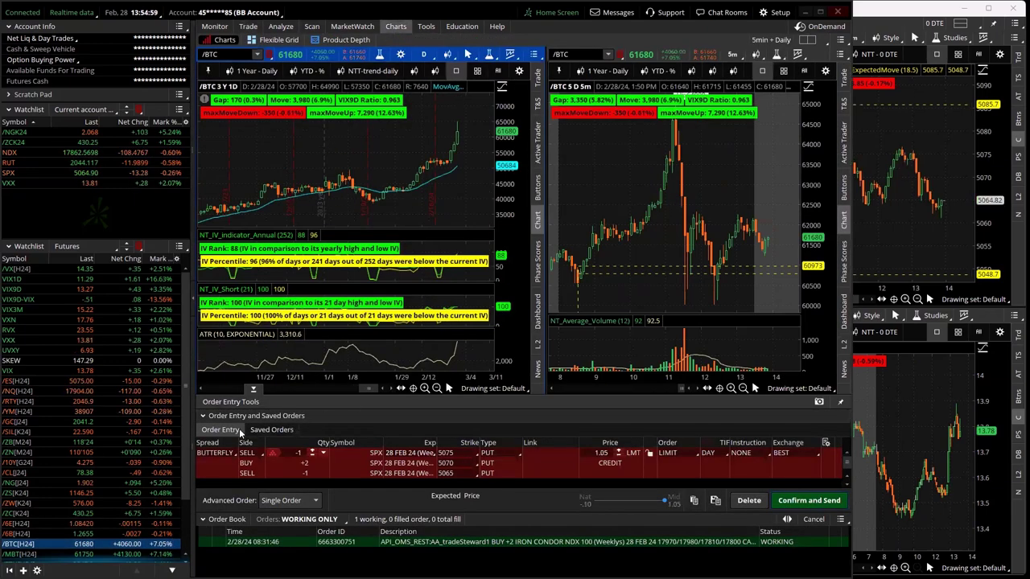
pyautogui.click(253, 390)
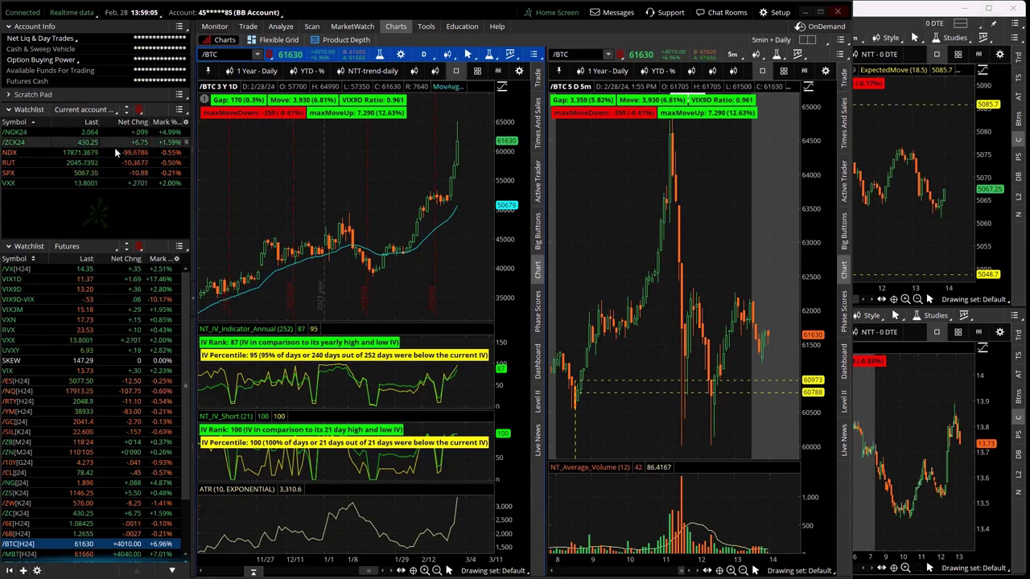
# Switch thinkorswim to the NavTrading account and open the SPX risk profile.
pyautogui.click(241, 13)
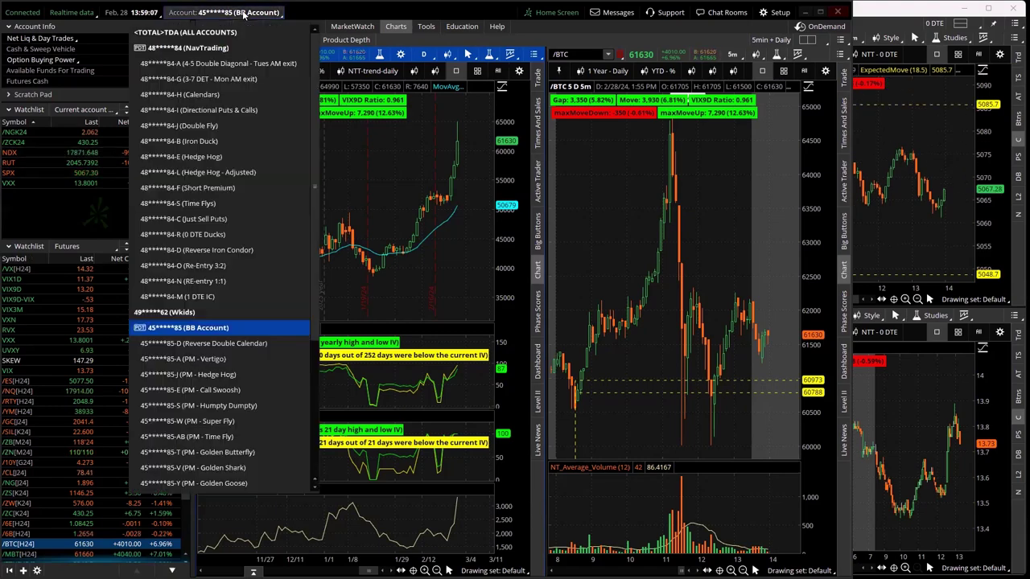
pyautogui.click(186, 47)
pyautogui.click(144, 143)
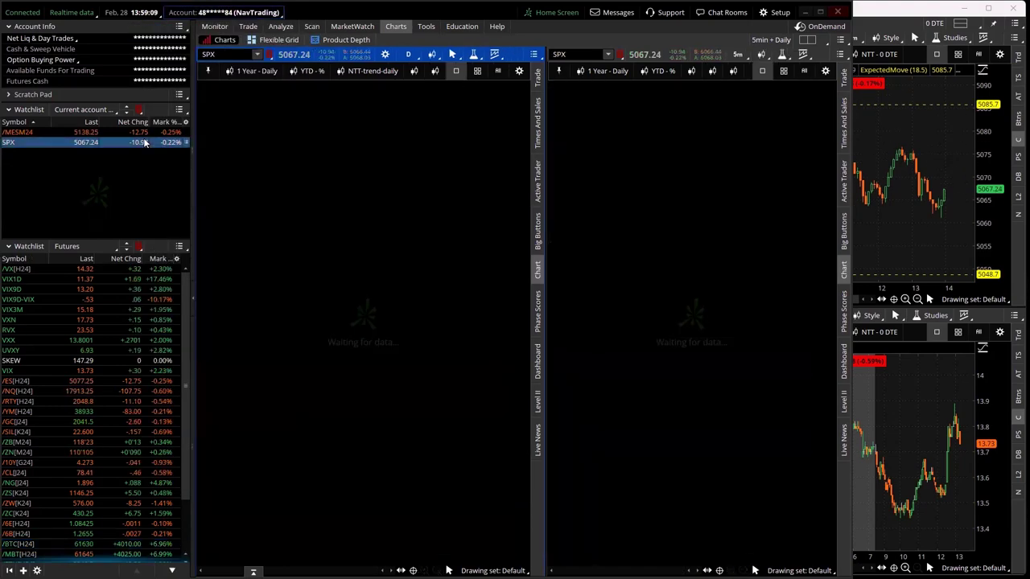
pyautogui.click(280, 26)
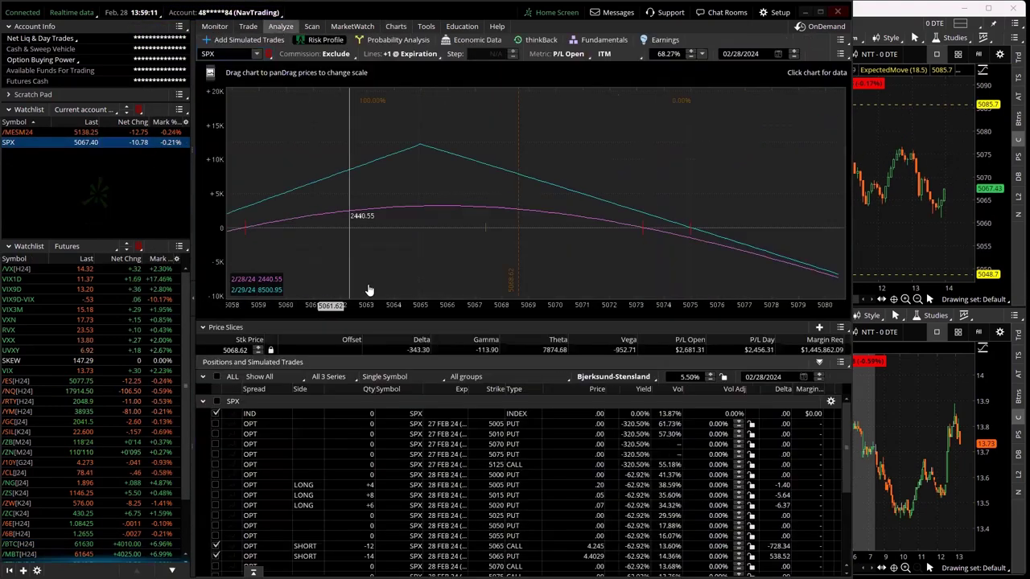
# Filter the SPX positions to the (1 DTE IC) group and widen the risk graph's price range to show the whole iron condor.
pyautogui.click(477, 376)
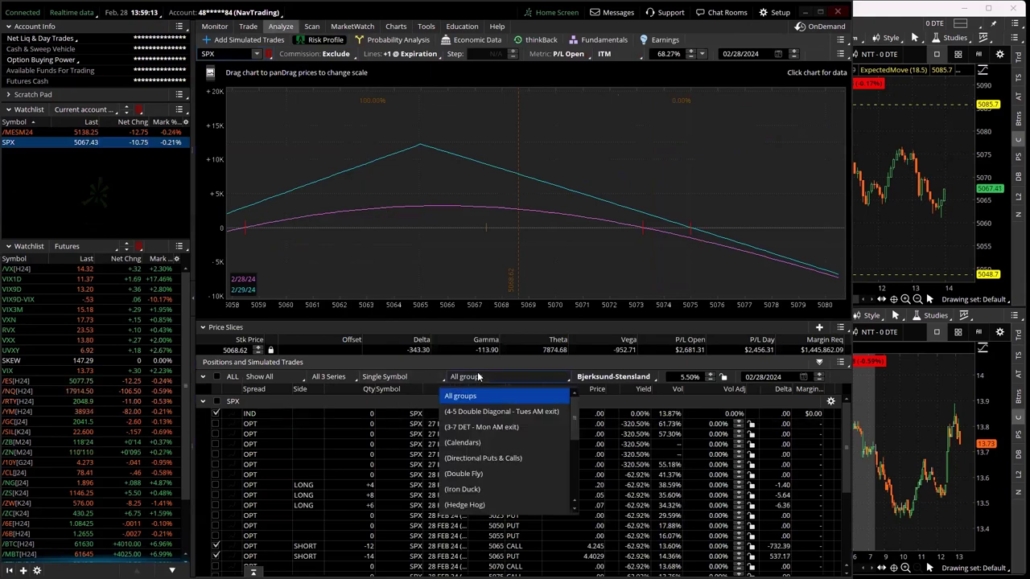
pyautogui.scroll(-3, 483, 426)
pyautogui.click(488, 489)
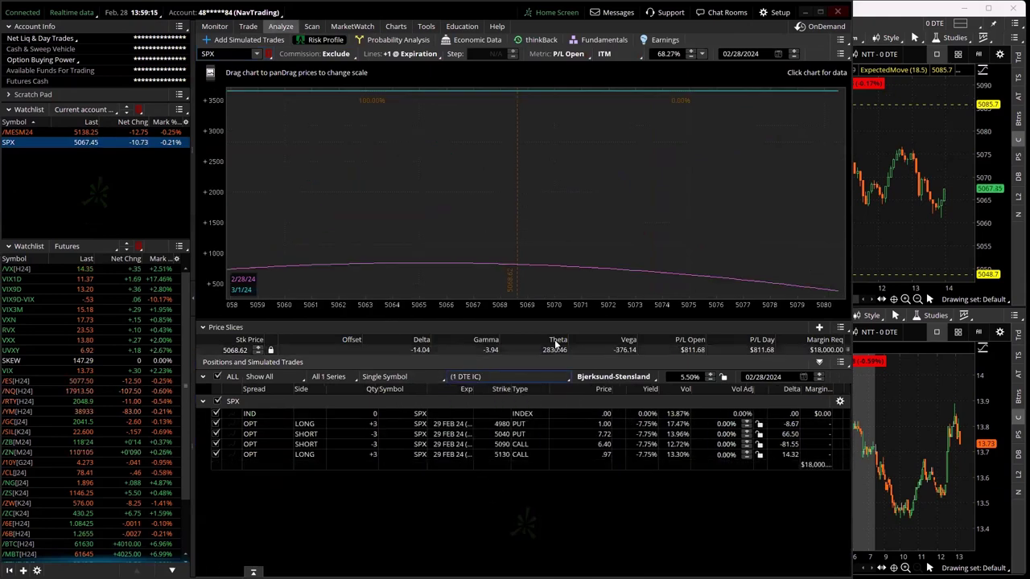
pyautogui.moveTo(558, 305); pyautogui.dragTo(564, 276)
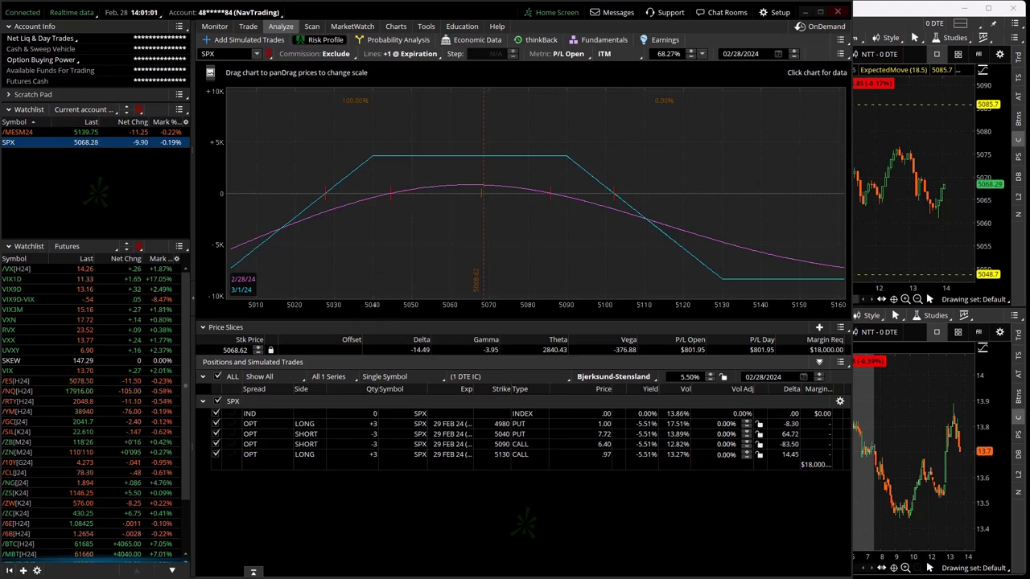
# Switch back to the Trade Steward dashboard and review the intraday profit and loss chart and the results of each current bot position.
pyautogui.hotkey('alt', 'Tab')
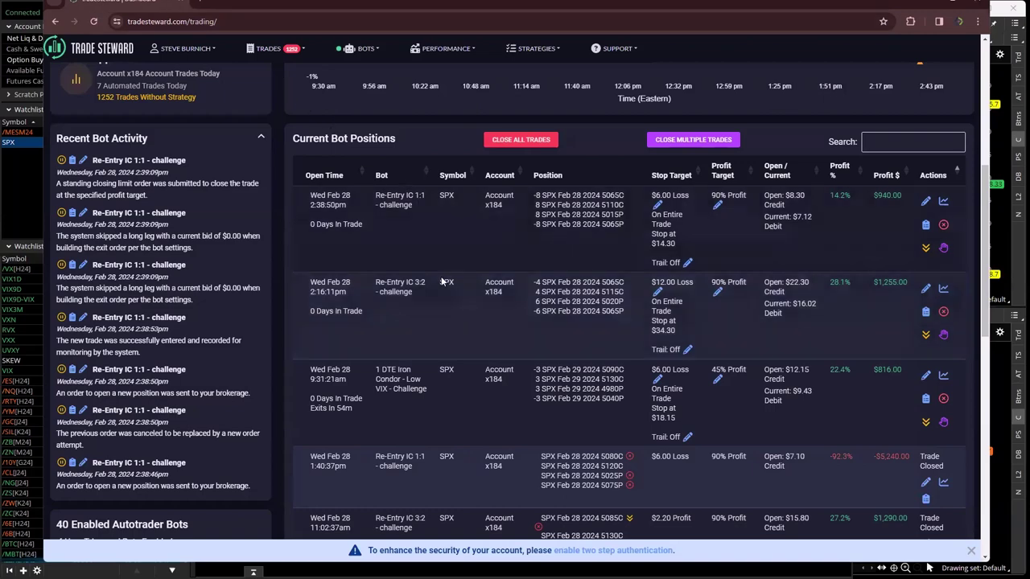
pyautogui.scroll(5, 436, 312)
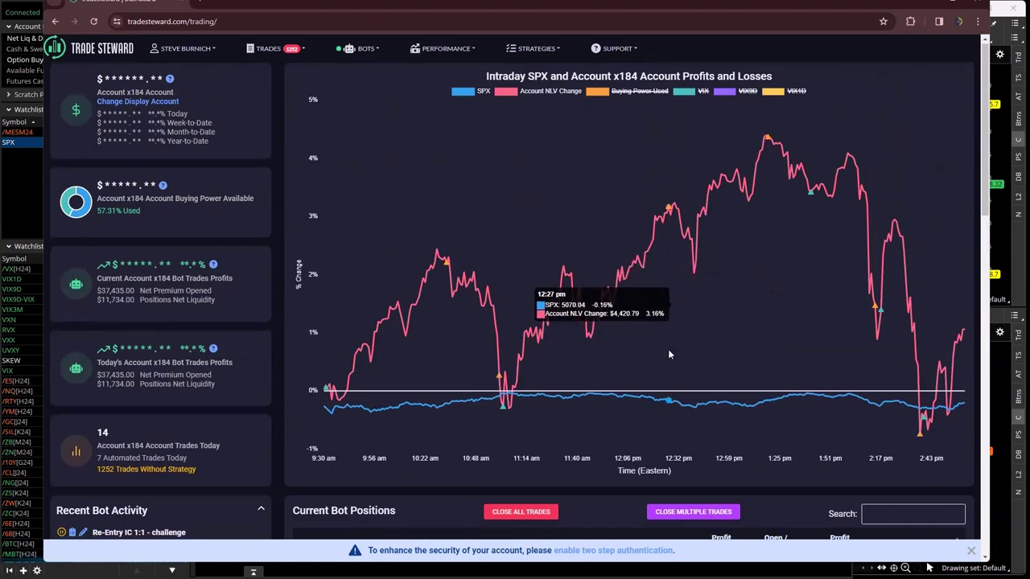
pyautogui.scroll(-3, 666, 349)
pyautogui.scroll(-1, 599, 364)
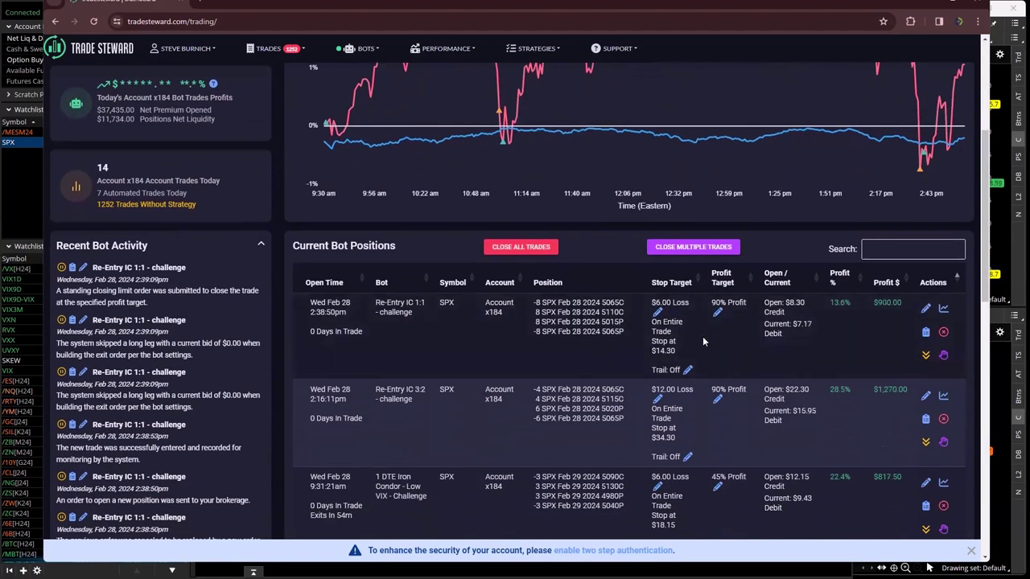
pyautogui.scroll(-4, 700, 330)
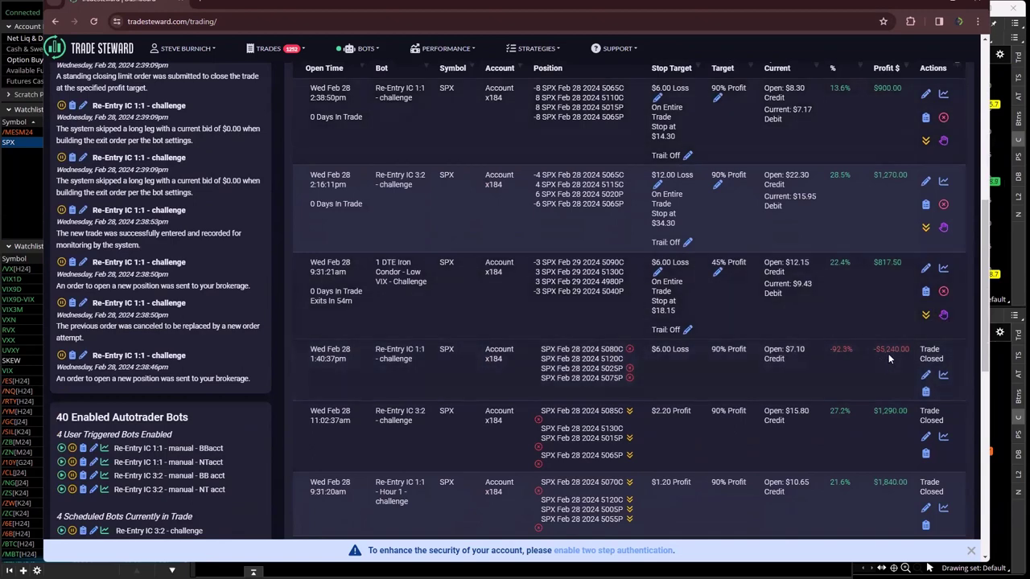
pyautogui.scroll(-2, 838, 363)
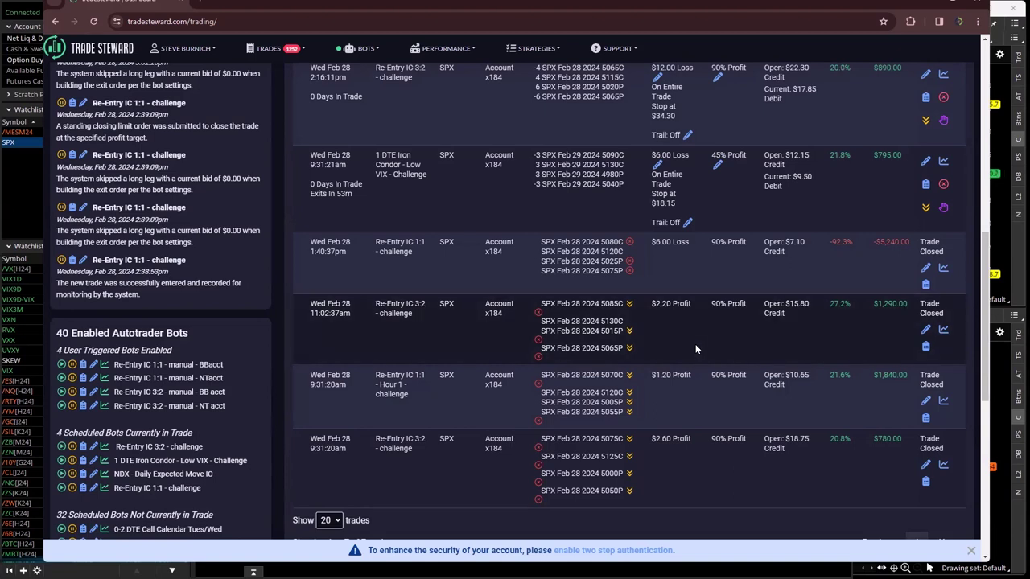
pyautogui.moveTo(892, 243)
pyautogui.scroll(1, 770, 324)
pyautogui.scroll(3, 770, 318)
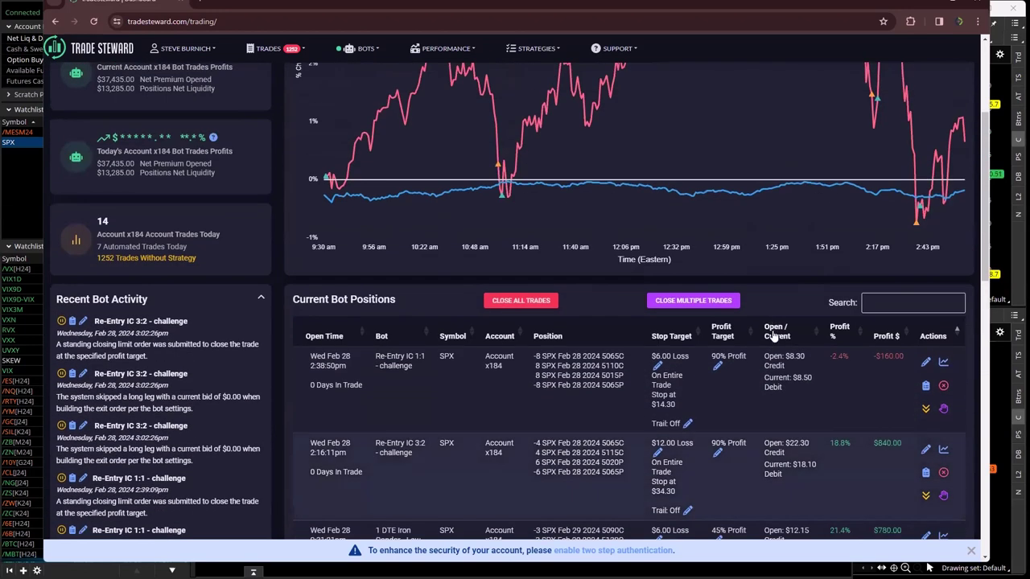
pyautogui.scroll(-1, 783, 361)
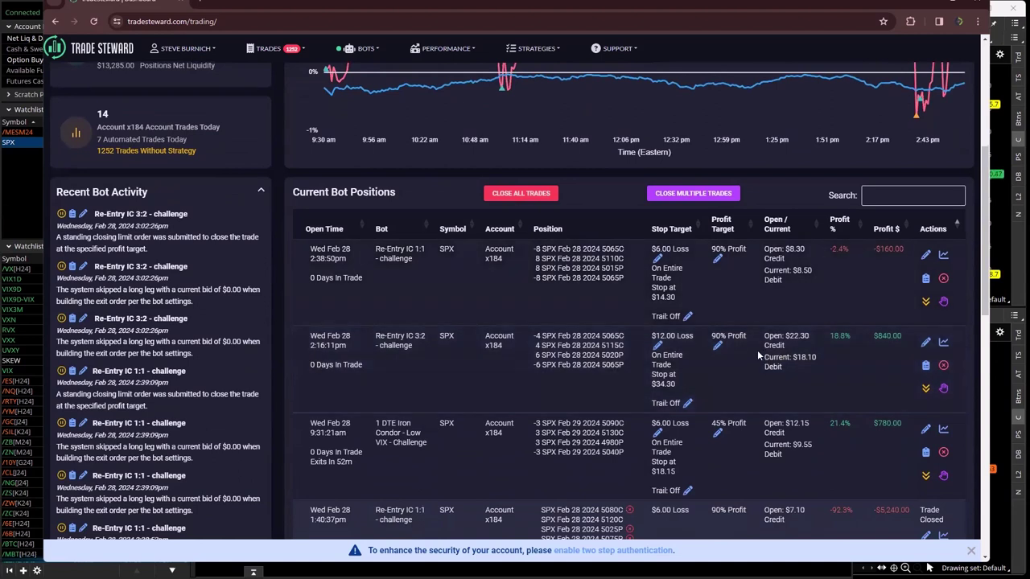
pyautogui.scroll(-2, 757, 350)
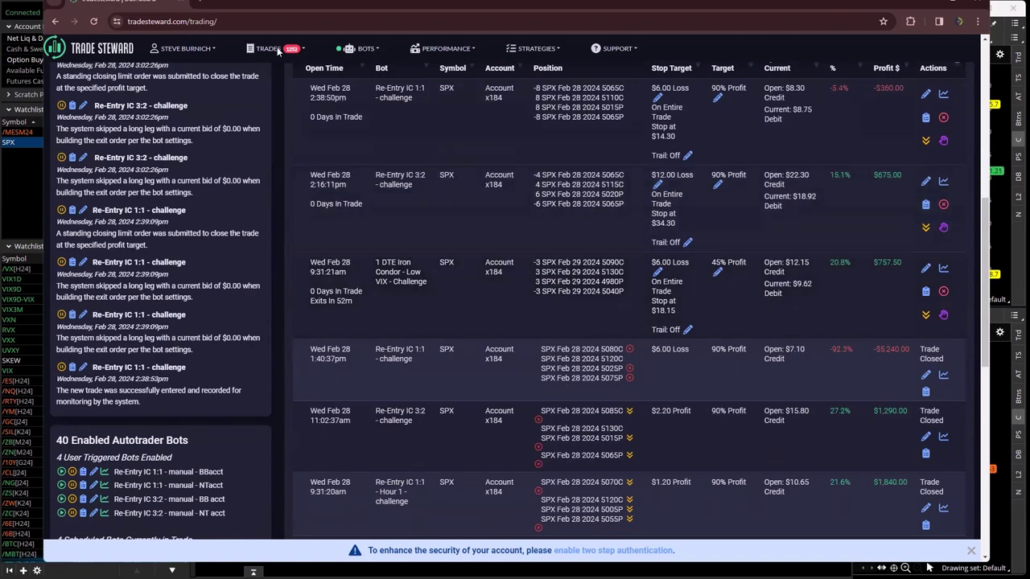
# Switch to thinkorswim's SPX and VIX chart window and examine the two-day SPX 5-minute price action.
pyautogui.click(929, 568)
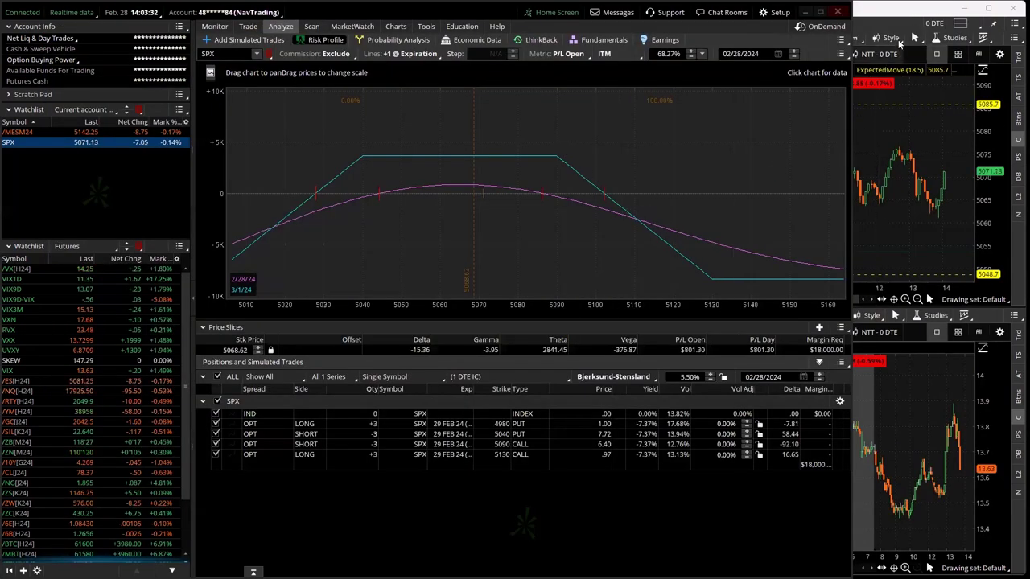
pyautogui.click(860, 197)
pyautogui.scroll(5, 814, 194)
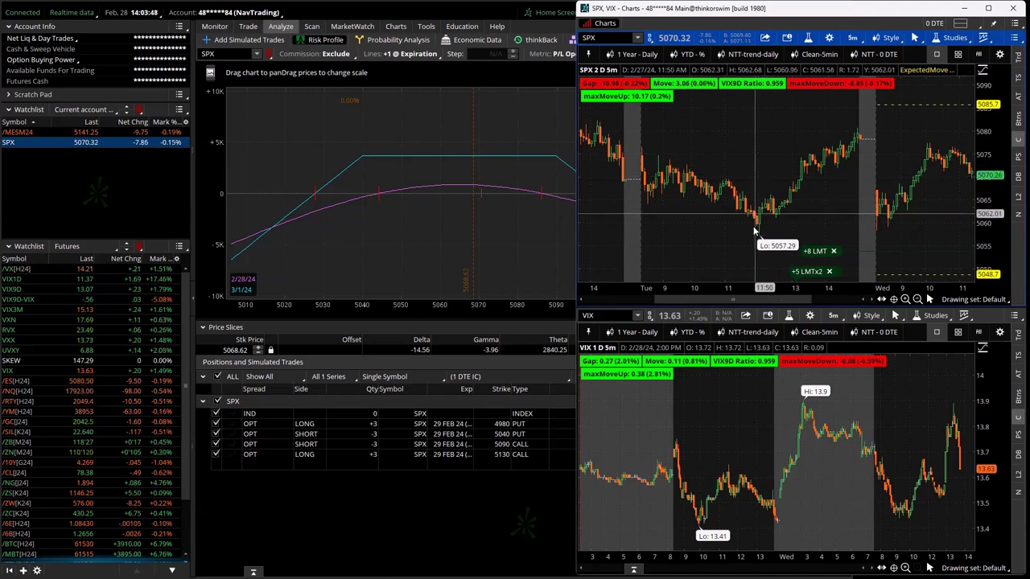
# Pan the SPX 5-minute chart to the current session and review SPX's daily chart and option chain.
pyautogui.moveTo(840, 299); pyautogui.dragTo(891, 306)
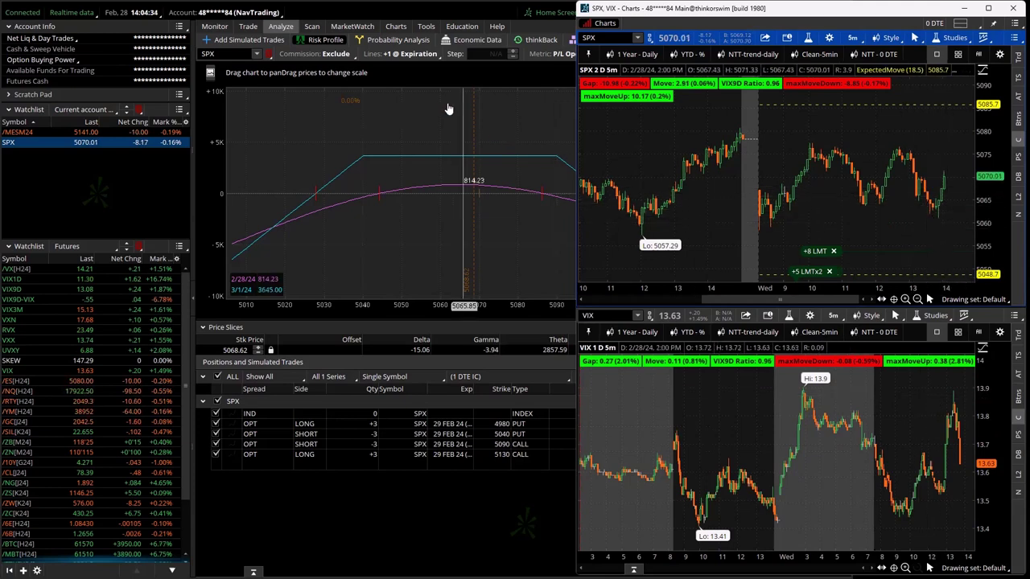
pyautogui.click(395, 27)
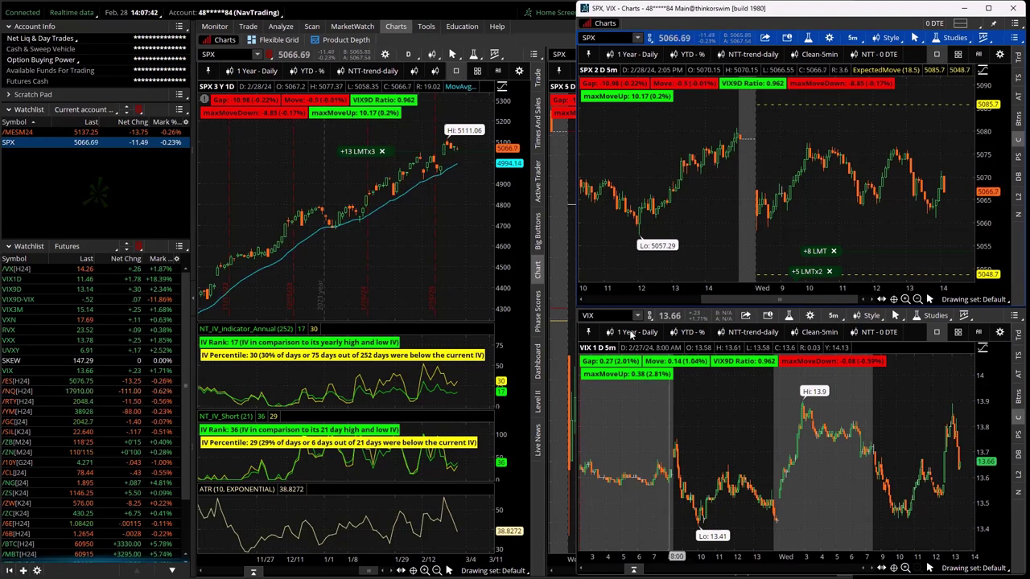
pyautogui.click(254, 27)
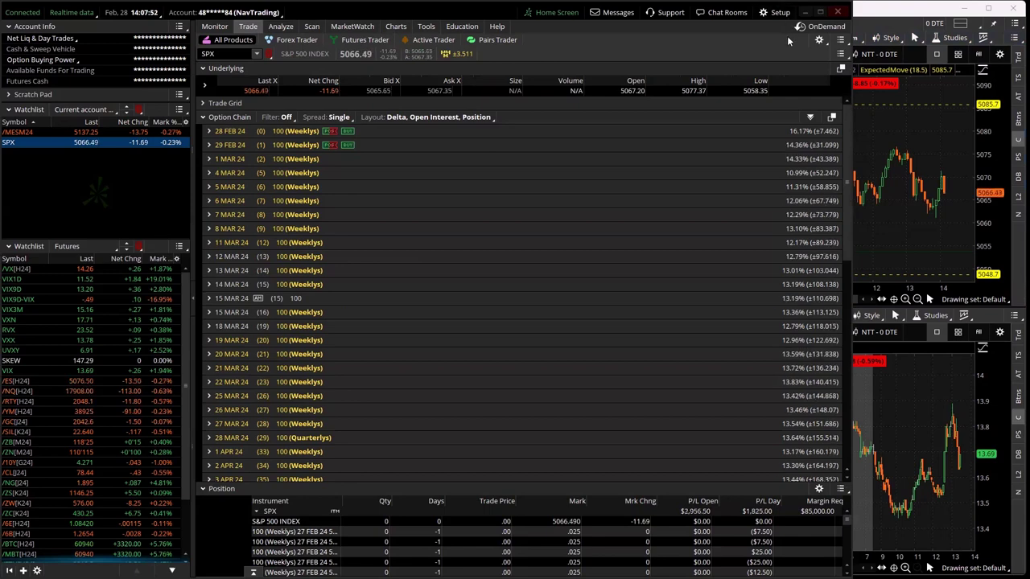
pyautogui.click(854, 26)
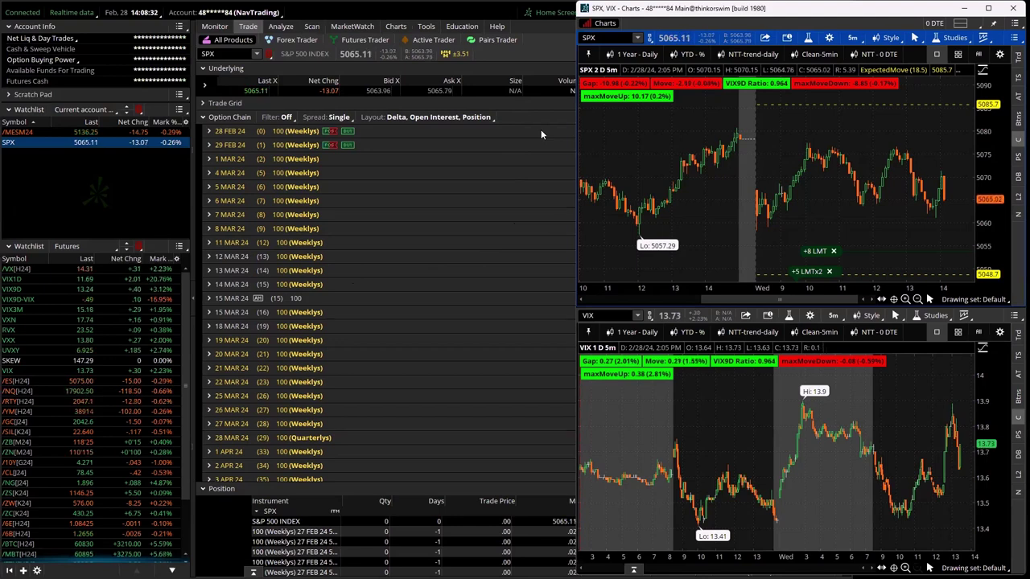
# Show the SPX risk profile for the (Re-Entry 3:2) group and narrow its price range around the 5065 short strikes.
pyautogui.click(281, 26)
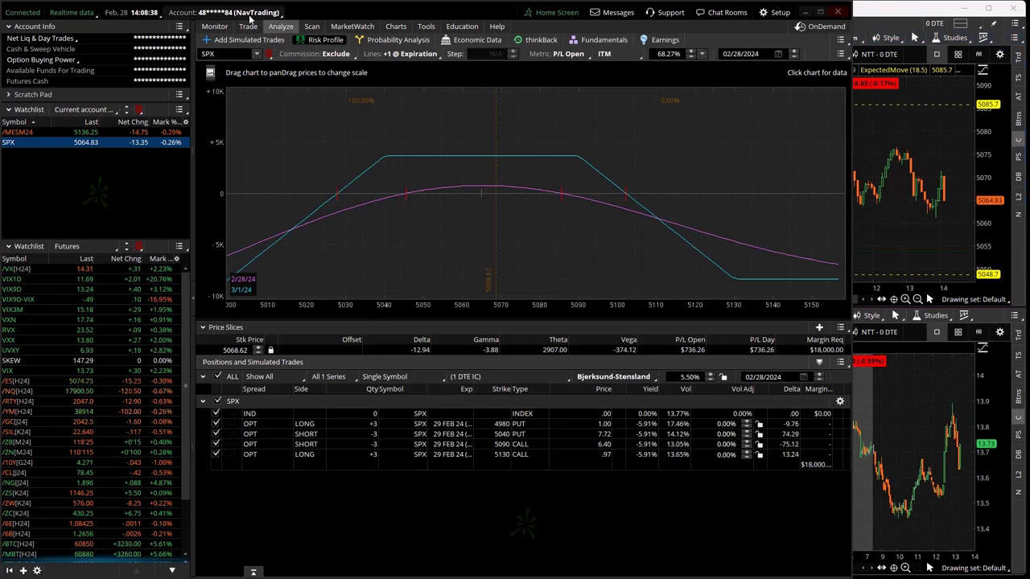
pyautogui.click(457, 376)
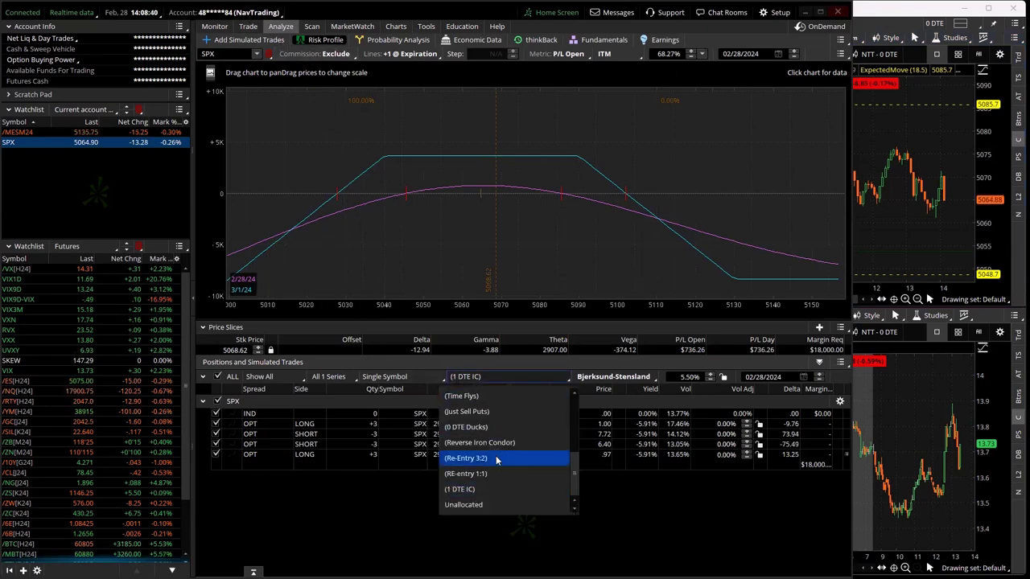
pyautogui.click(495, 459)
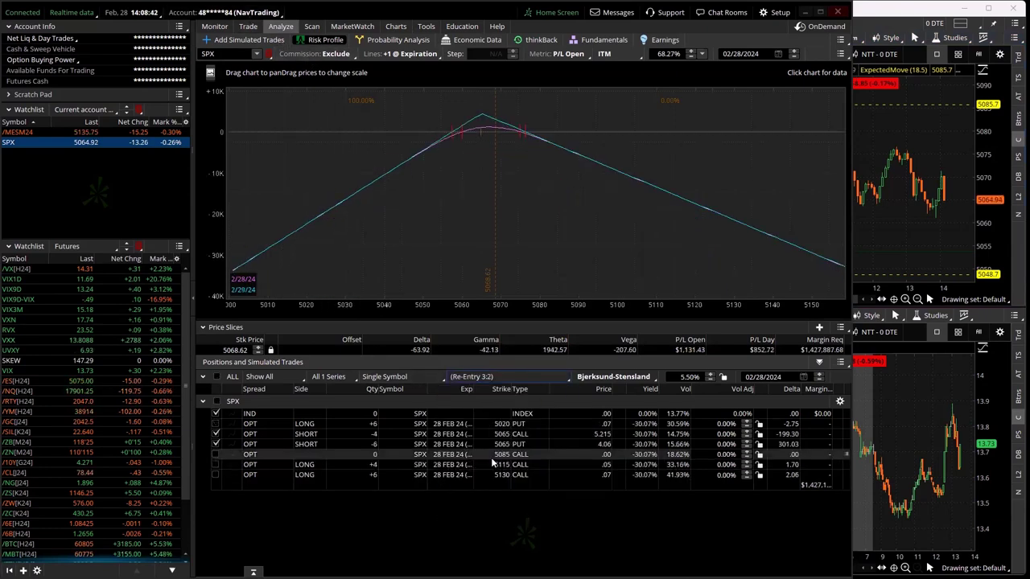
pyautogui.moveTo(547, 313); pyautogui.dragTo(289, 246)
pyautogui.moveTo(375, 305); pyautogui.dragTo(531, 377)
# Filter the SPX risk profile to the (RE-entry 1:1) group and stretch the price scale around the 5065 short straddle.
pyautogui.click(531, 378)
pyautogui.click(481, 473)
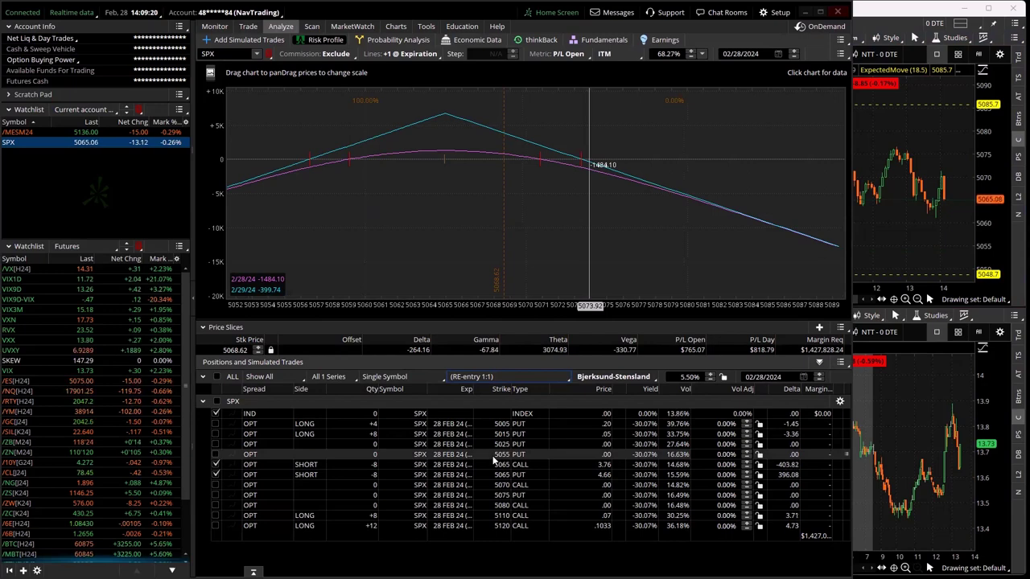
pyautogui.moveTo(557, 312); pyautogui.dragTo(602, 303)
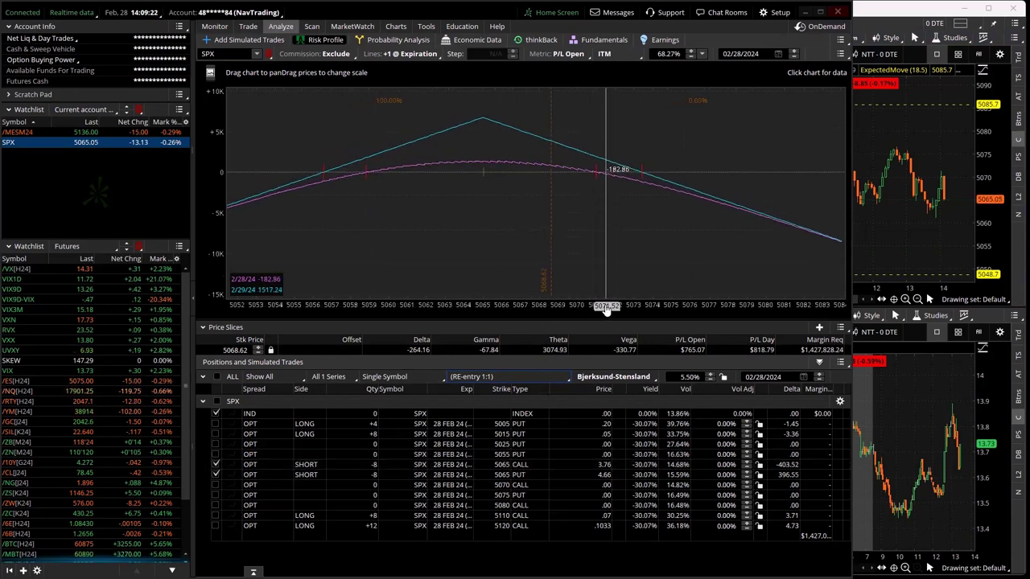
pyautogui.click(402, 28)
pyautogui.click(291, 28)
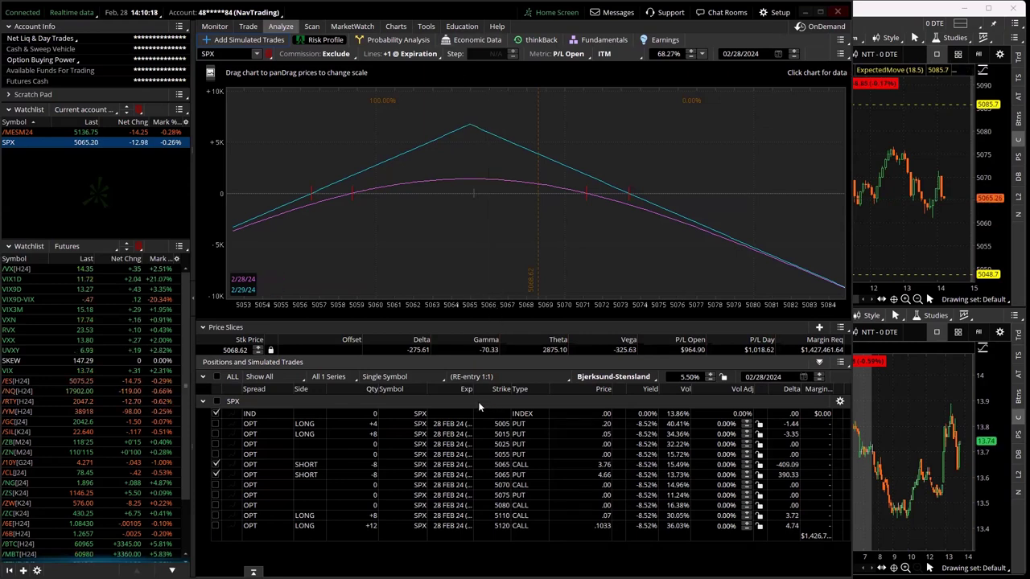
# Recheck the SPX risk graph and legs of the (Re-Entry 3:2) group, followed by the (RE-entry 1:1) group.
pyautogui.click(474, 378)
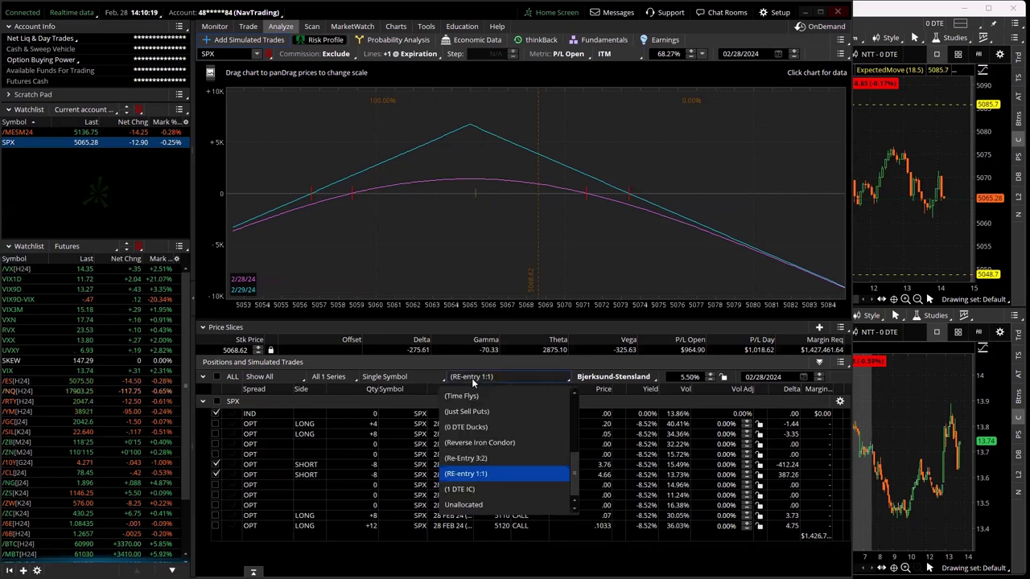
pyautogui.click(474, 458)
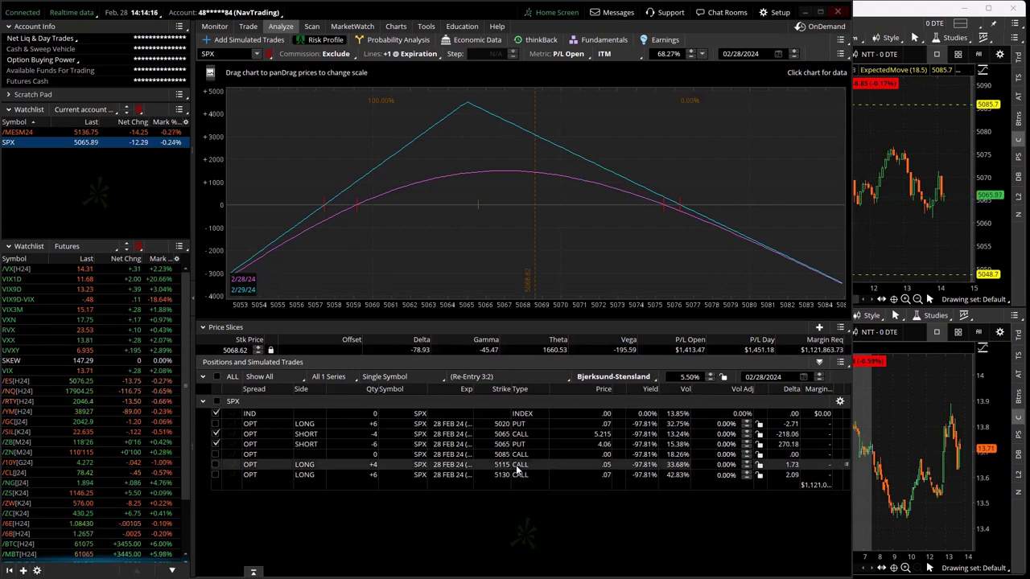
pyautogui.click(481, 378)
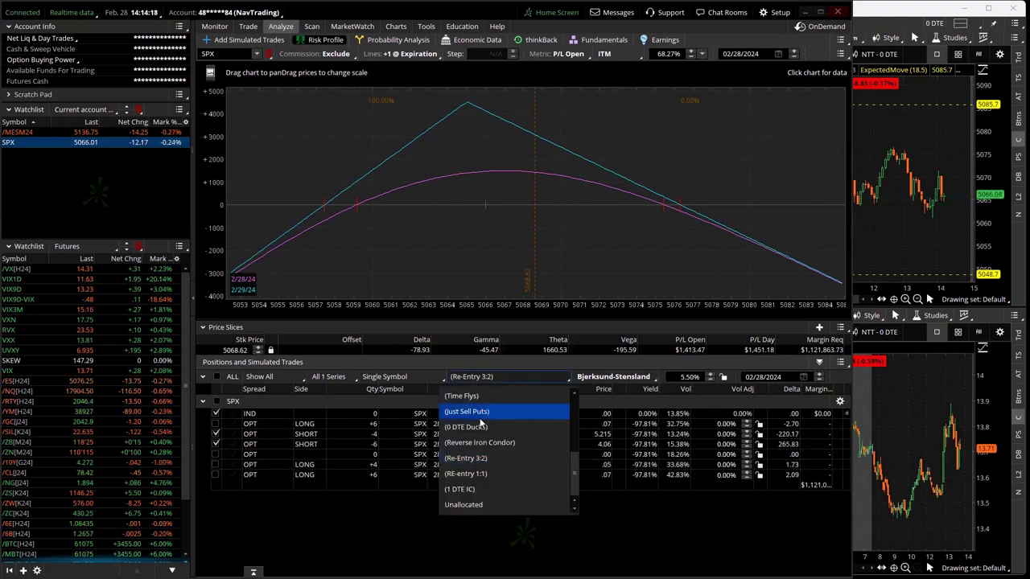
pyautogui.click(473, 473)
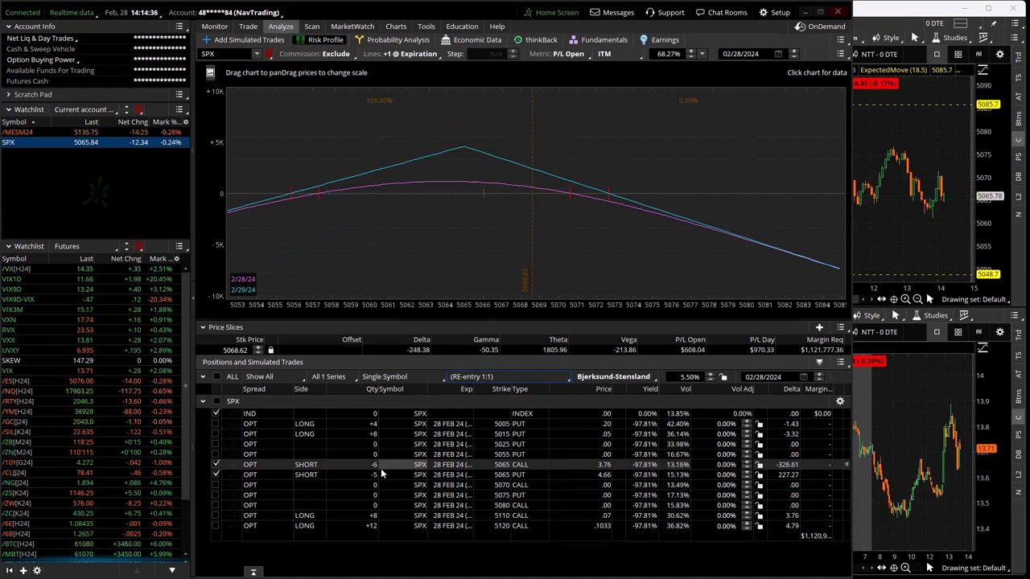
pyautogui.click(407, 454)
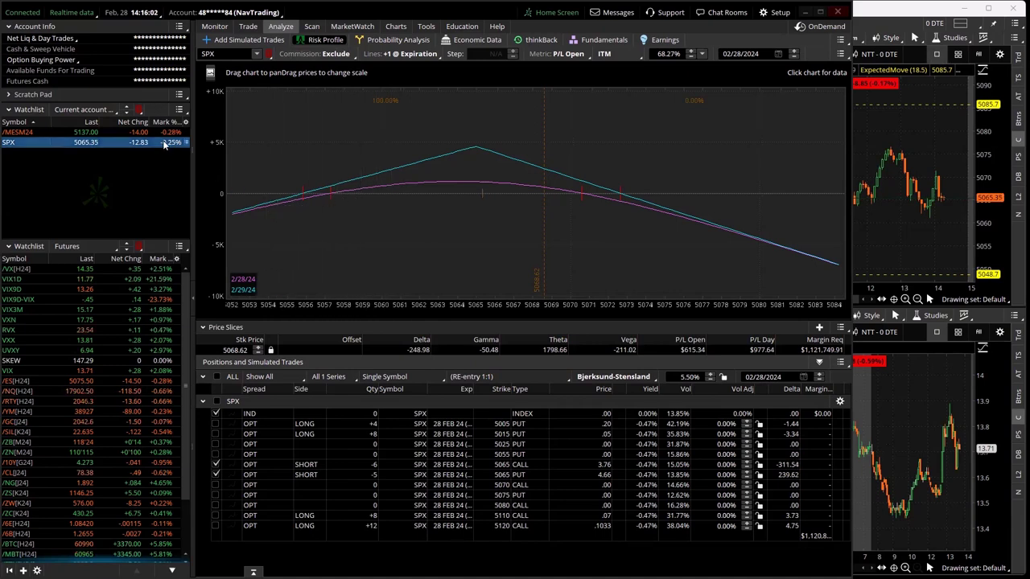
# Open the /MESM24 risk profile and set the position filter to All groups.
pyautogui.click(126, 134)
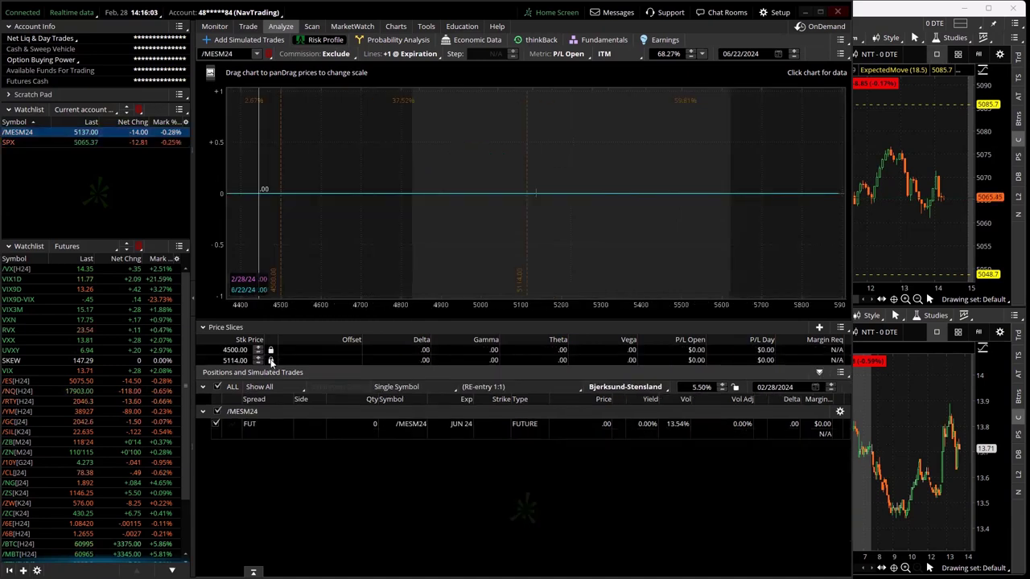
pyautogui.click(490, 387)
pyautogui.scroll(5, 490, 422)
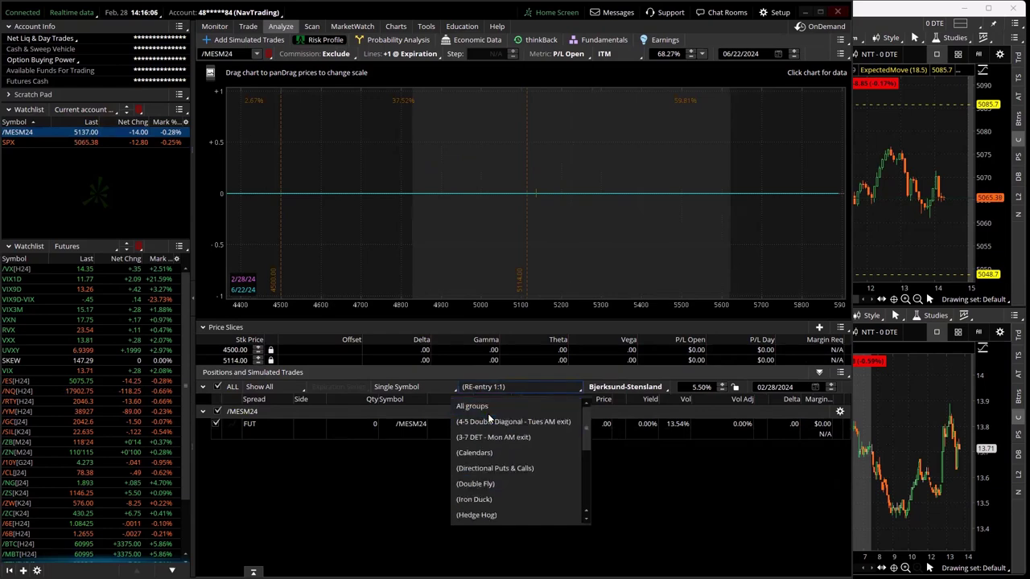
pyautogui.click(482, 405)
# Plot the April 4800 put and 5150 call alone, then only the May 4750 put and 5350 call.
pyautogui.click(216, 464)
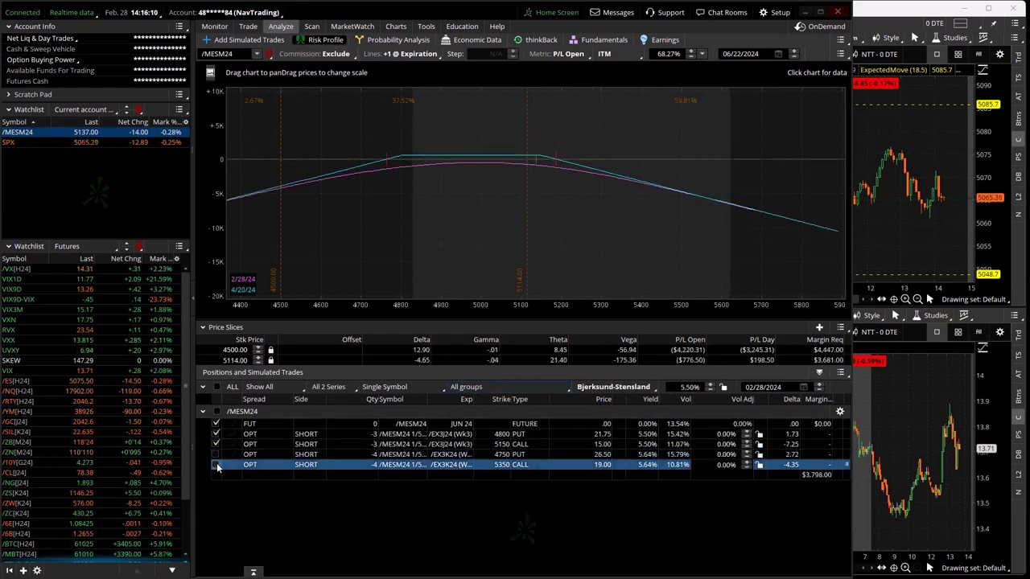
pyautogui.click(215, 444)
pyautogui.click(216, 434)
pyautogui.click(215, 454)
pyautogui.click(215, 464)
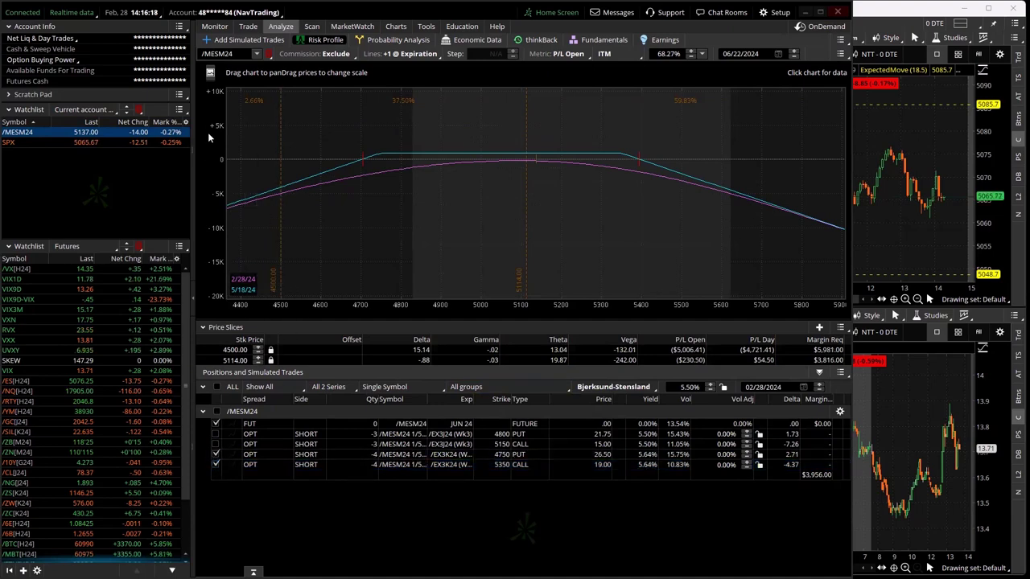
# Switch to the BB Account and view the /NGK24 risk profile with a widened price range showing the whole strangle.
pyautogui.click(229, 12)
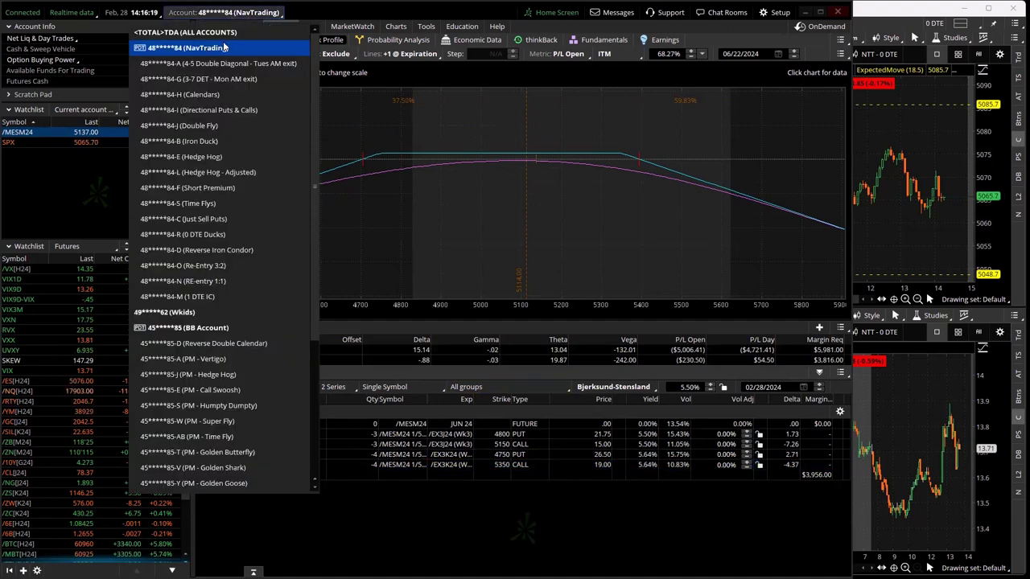
pyautogui.click(206, 330)
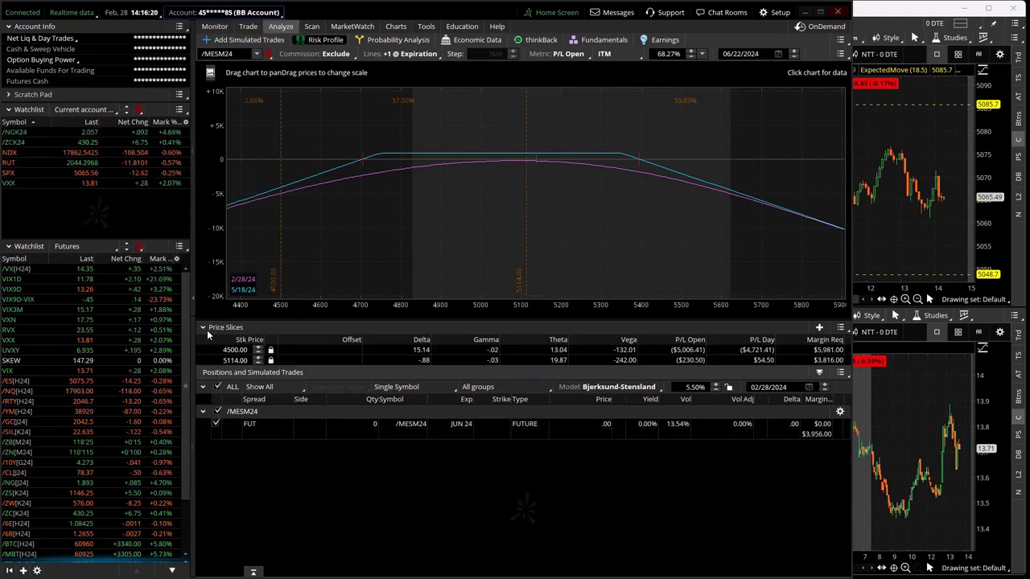
pyautogui.click(132, 134)
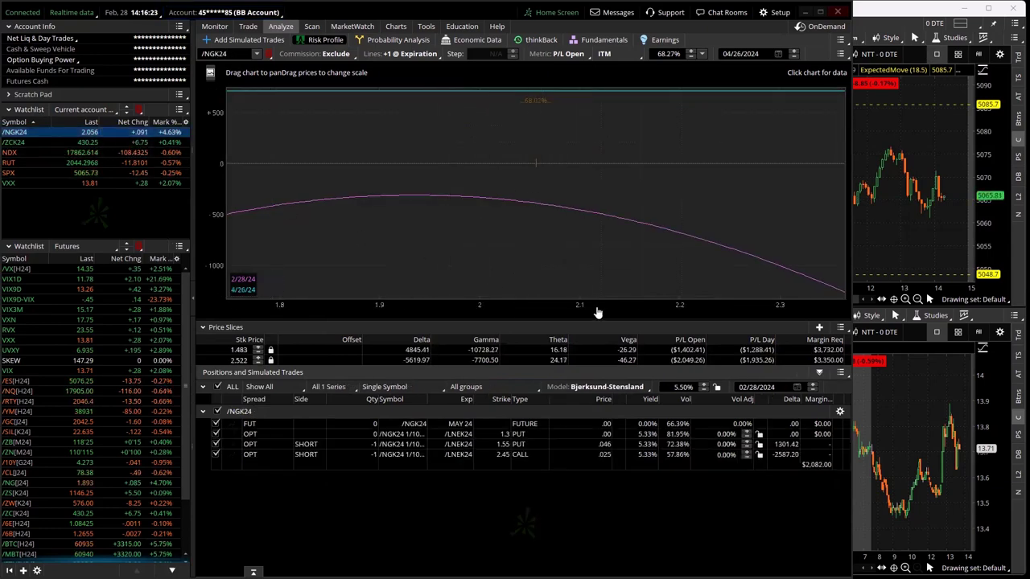
pyautogui.moveTo(598, 312)
pyautogui.mouseDown()
pyautogui.moveTo(322, 303)
pyautogui.moveTo(354, 304)
pyautogui.mouseUp()
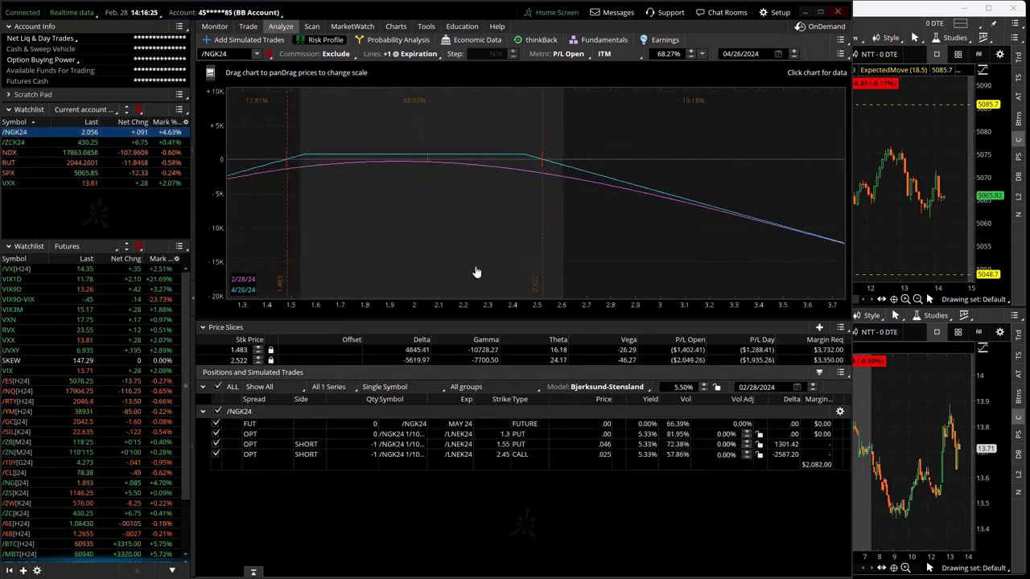
# Review the BB Account's risk profiles for /ZCK24, NDX, RUT, SPX and VXX in turn.
pyautogui.click(138, 143)
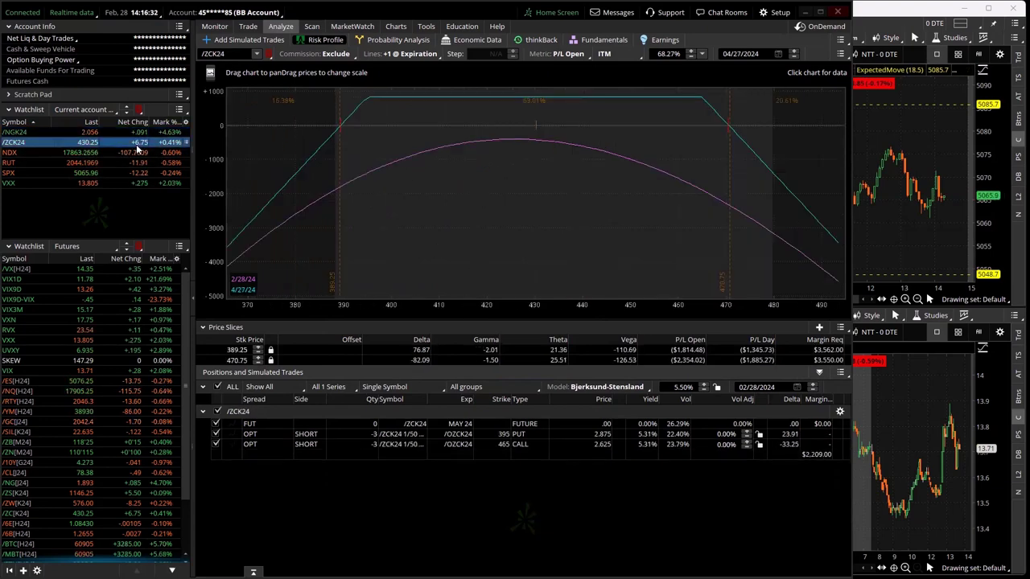
pyautogui.click(138, 154)
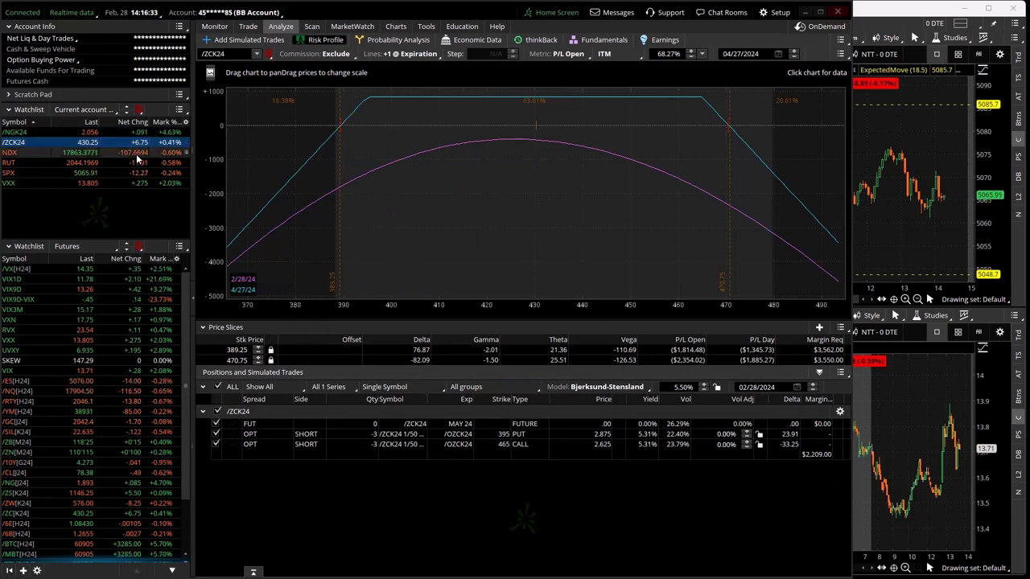
pyautogui.click(138, 164)
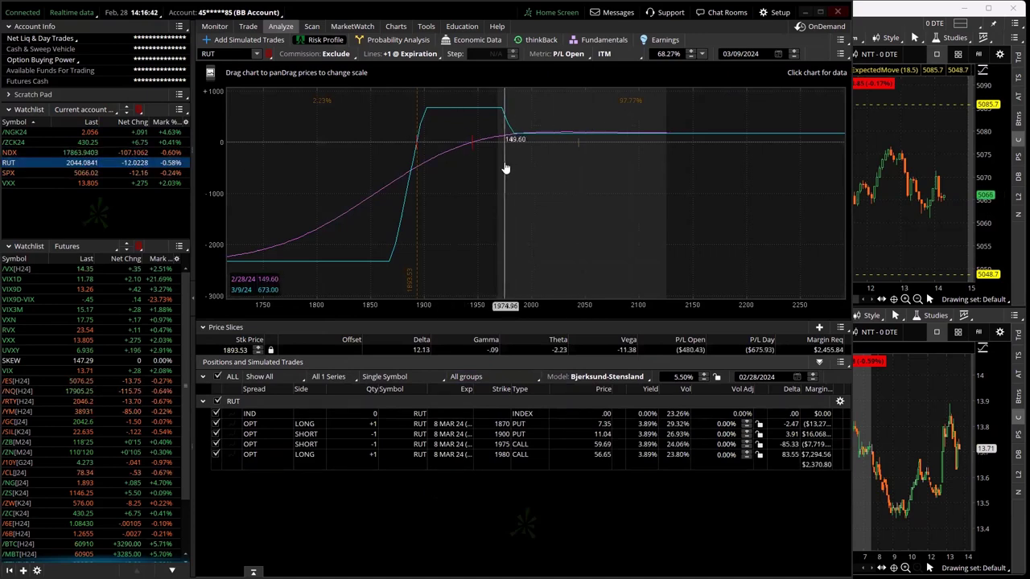
pyautogui.click(147, 174)
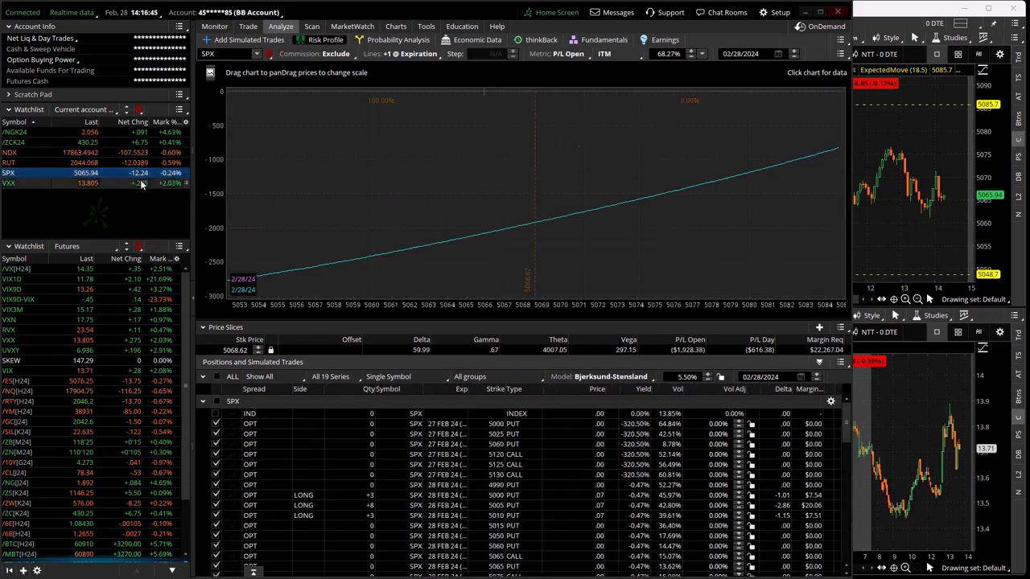
pyautogui.click(142, 184)
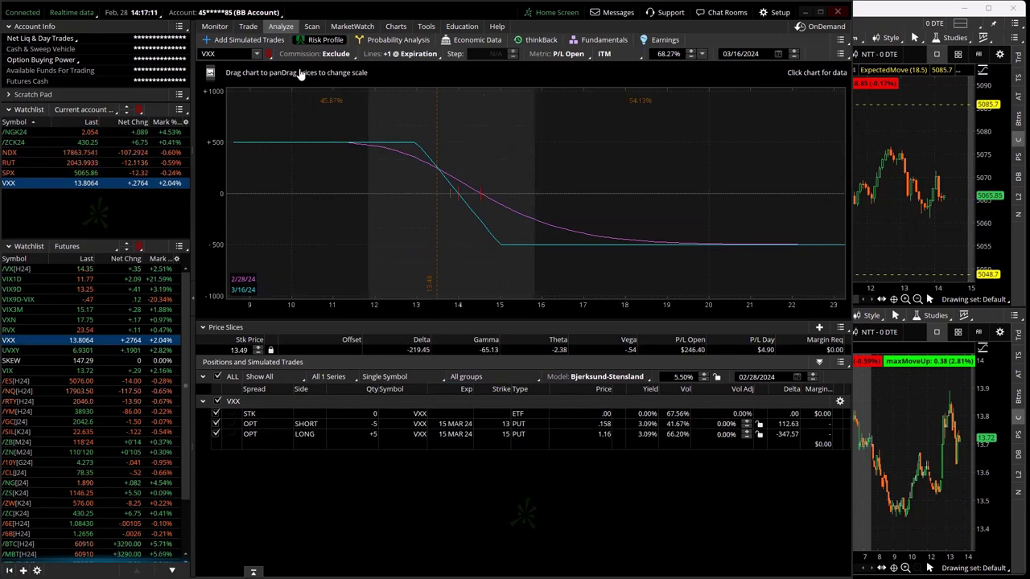
# View the SPX option chain and position statement in the BB Account, then in the NavTrading account.
pyautogui.click(97, 172)
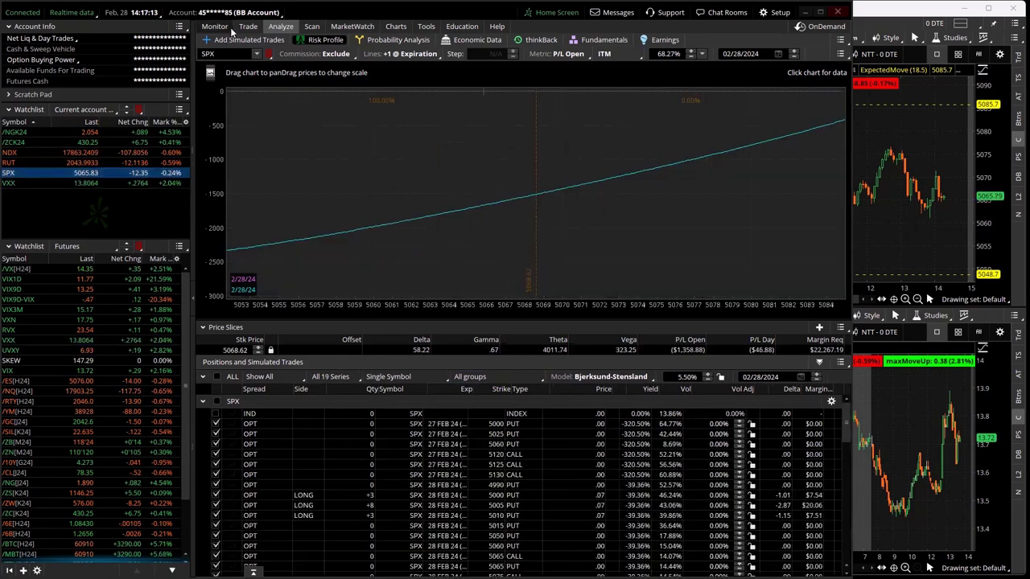
pyautogui.click(247, 26)
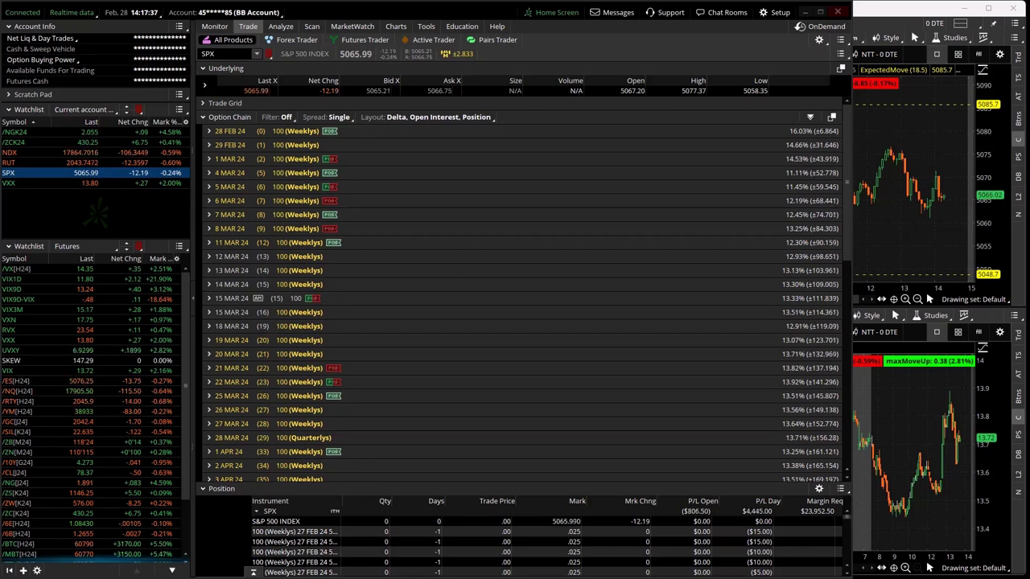
pyautogui.click(233, 12)
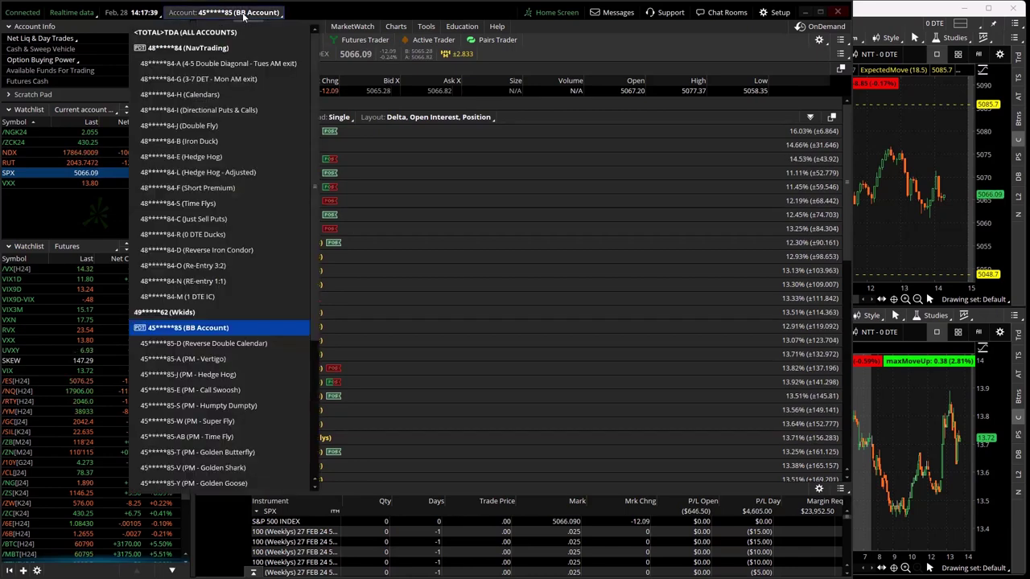
pyautogui.click(215, 50)
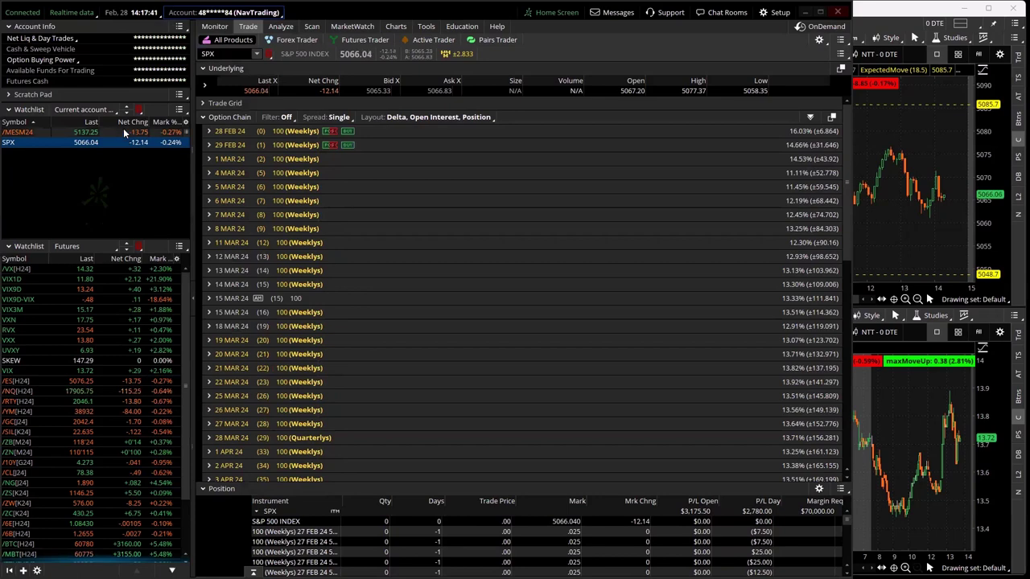
# Open the /MESM24 risk profile and plot only the April 4800 put and 5150 call, excluding the May 4750 put and 5350 call.
pyautogui.click(124, 132)
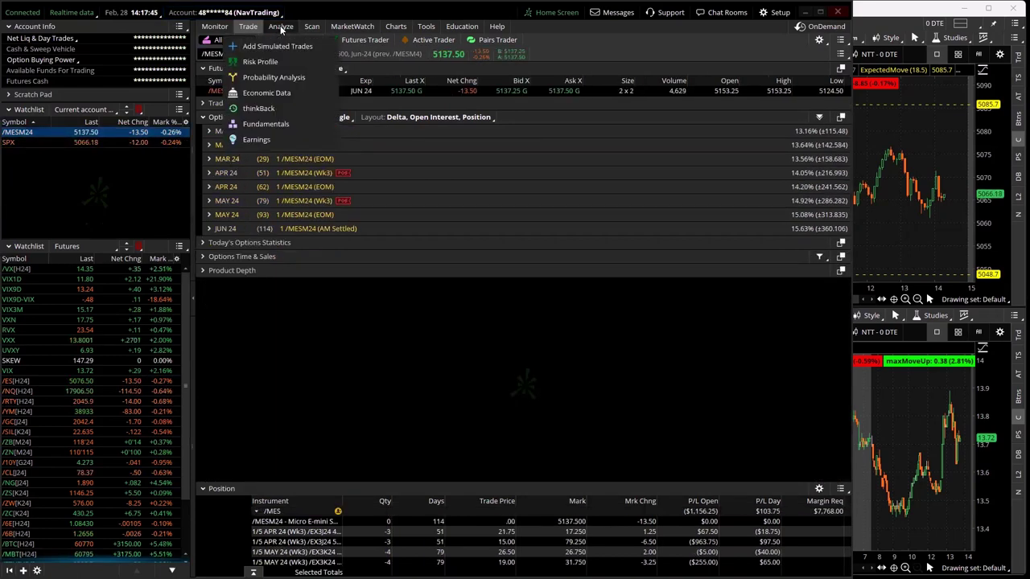
pyautogui.click(282, 29)
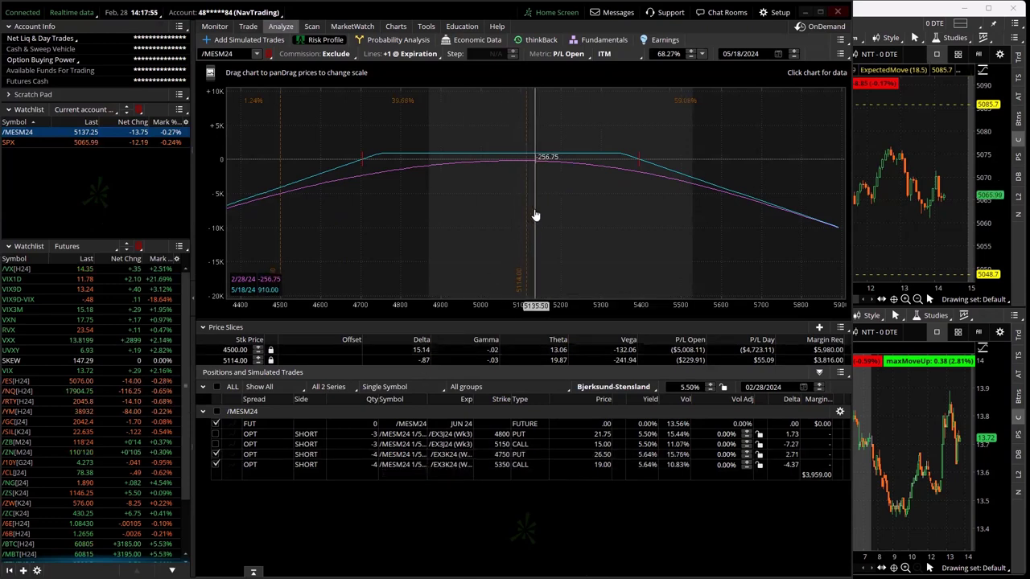
pyautogui.click(215, 464)
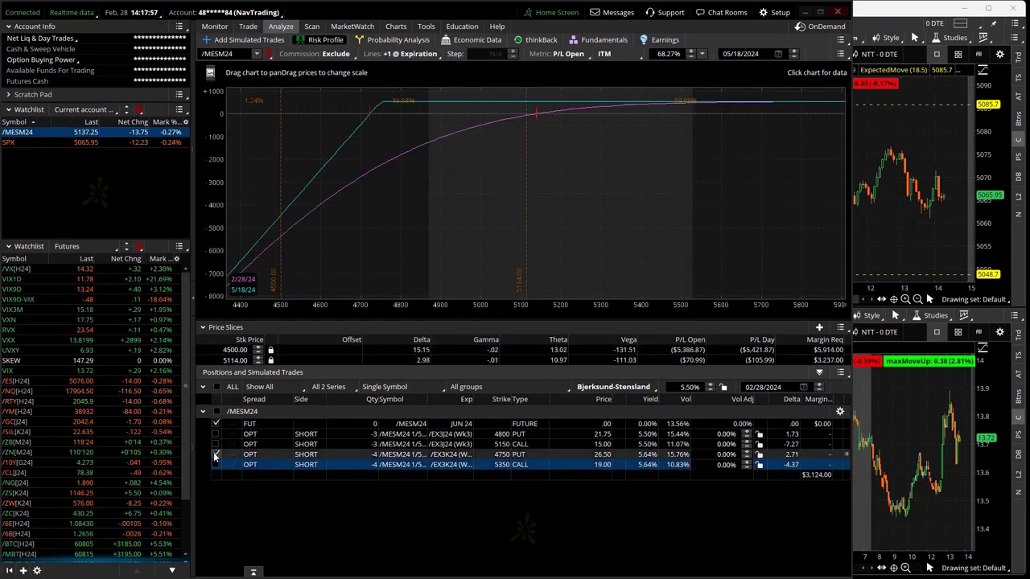
pyautogui.click(216, 454)
pyautogui.click(215, 443)
pyautogui.click(215, 433)
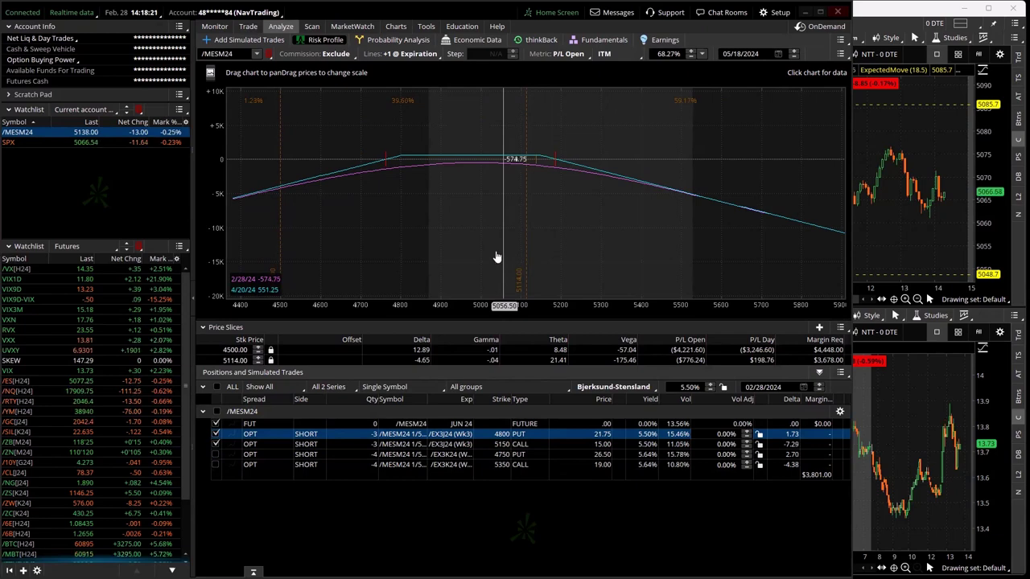
# Filter the risk profile positions to the RE-entry 1:1 group and display them for SPX.
pyautogui.click(469, 389)
pyautogui.scroll(-5, 475, 451)
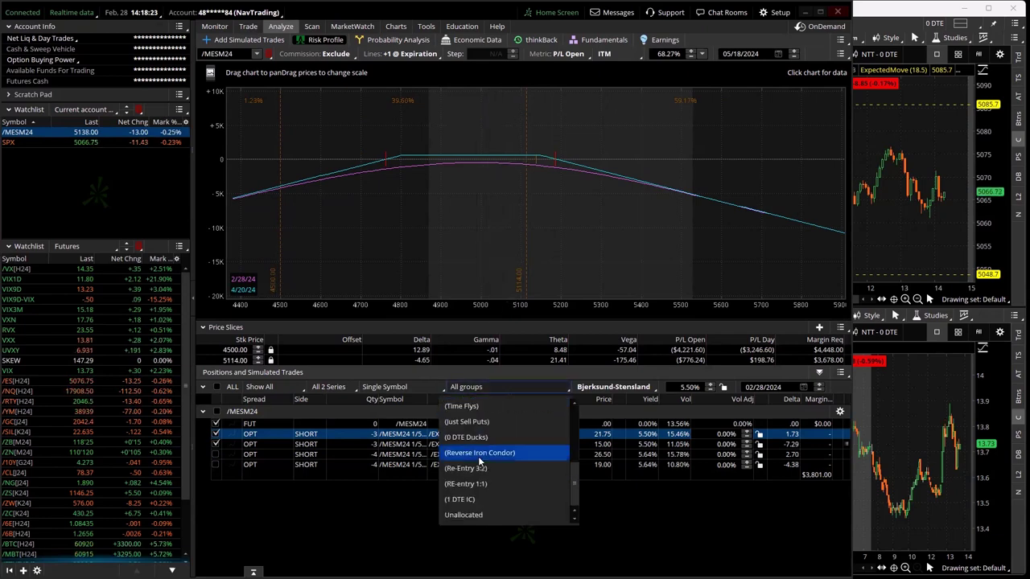
pyautogui.click(478, 484)
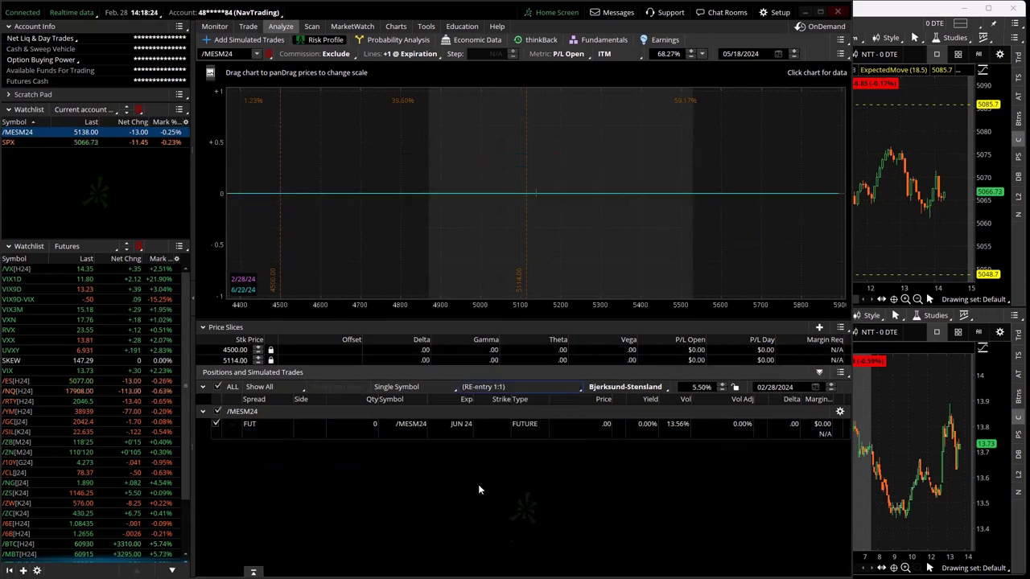
pyautogui.click(106, 142)
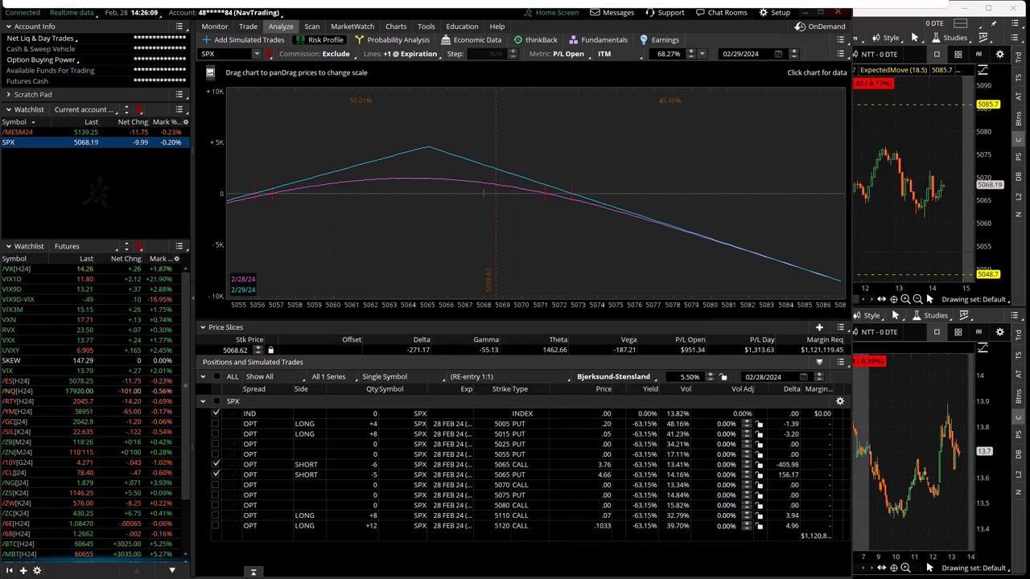
# Switch to Discord and read the New Member 0 DTE Checklist in the 0-dte-course channel.
pyautogui.hotkey('alt', 'Tab')
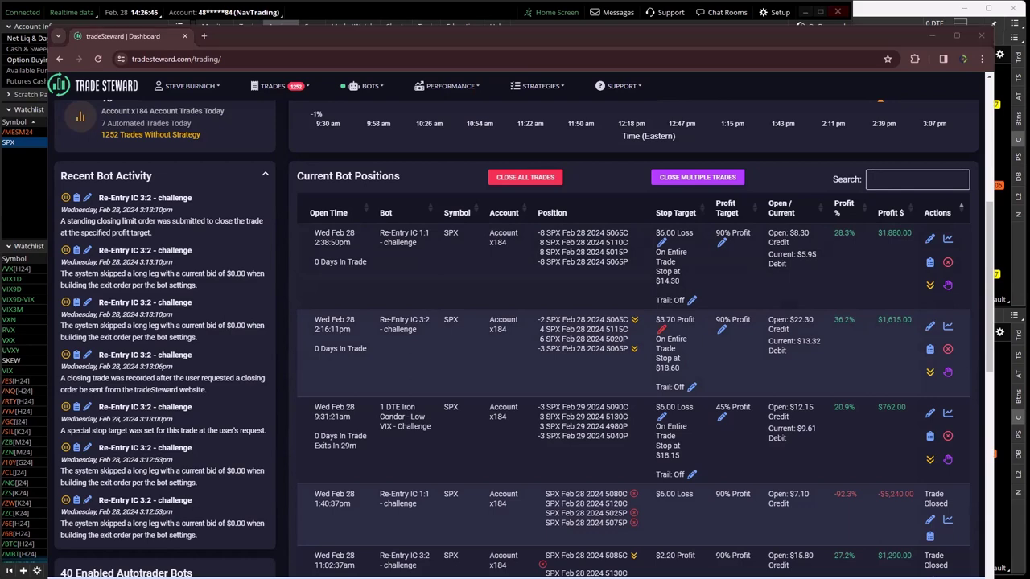
pyautogui.hotkey('alt', 'Tab')
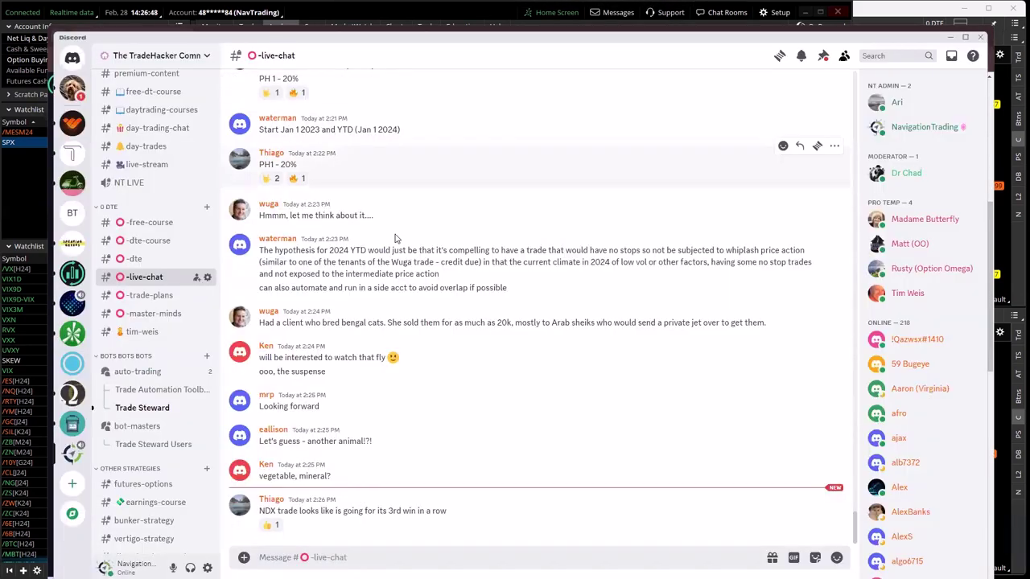
pyautogui.click(146, 244)
pyautogui.scroll(-8, 538, 406)
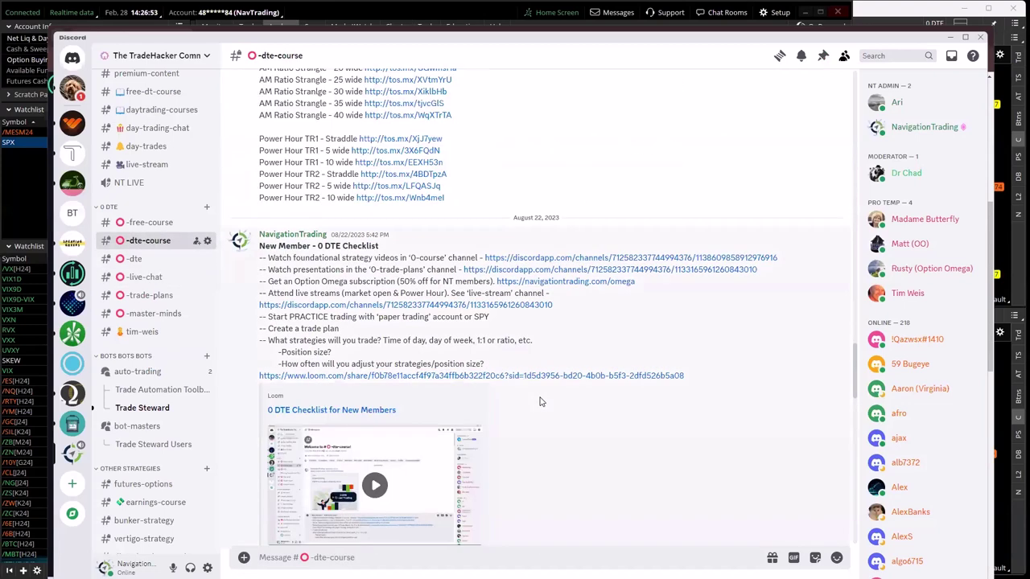
pyautogui.scroll(-3, 540, 401)
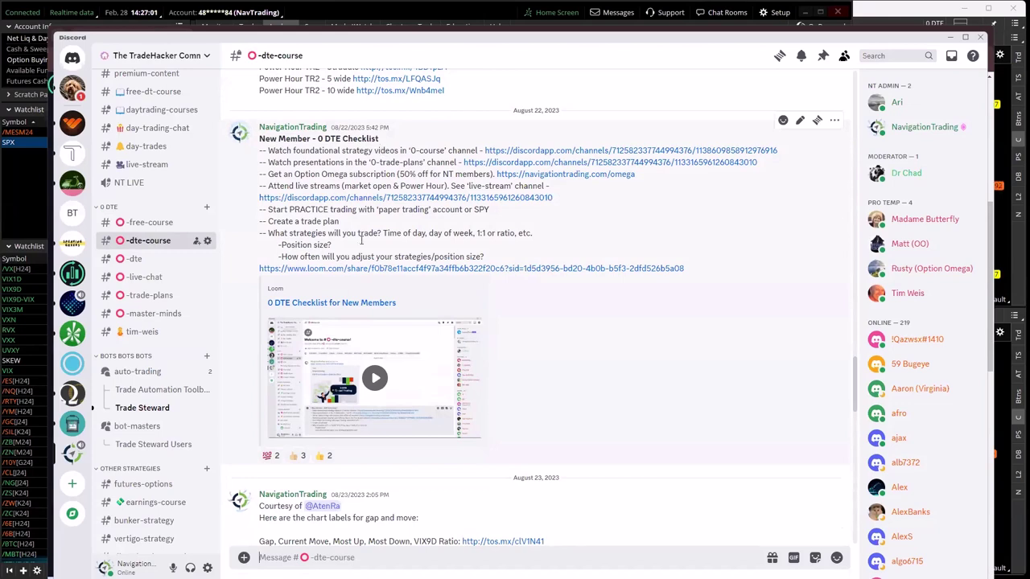
# Browse the shared monthly 0 DTE plans, portfolios and presentation in the 0-trade-plans channel.
pyautogui.click(149, 296)
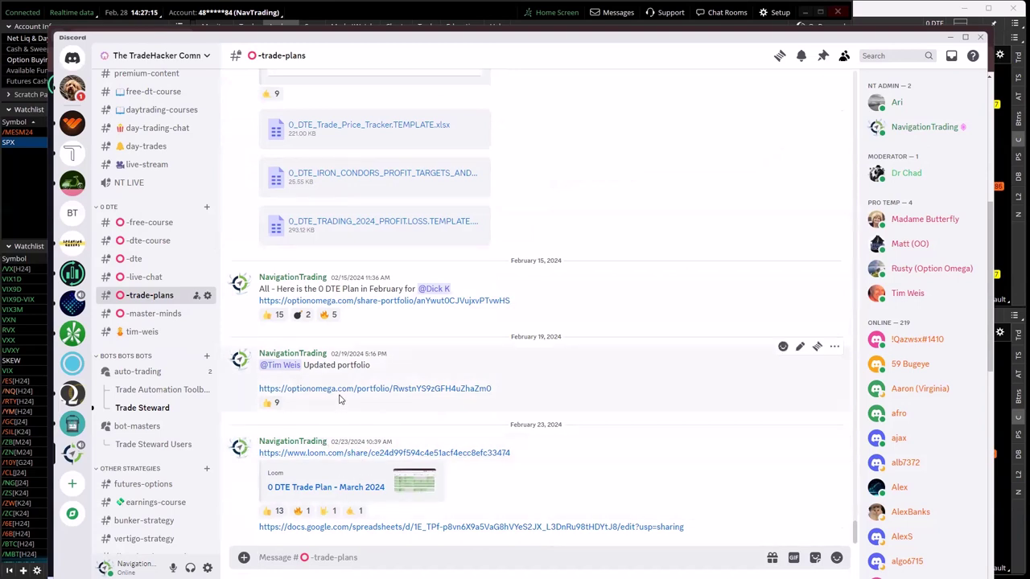
pyautogui.scroll(8, 359, 469)
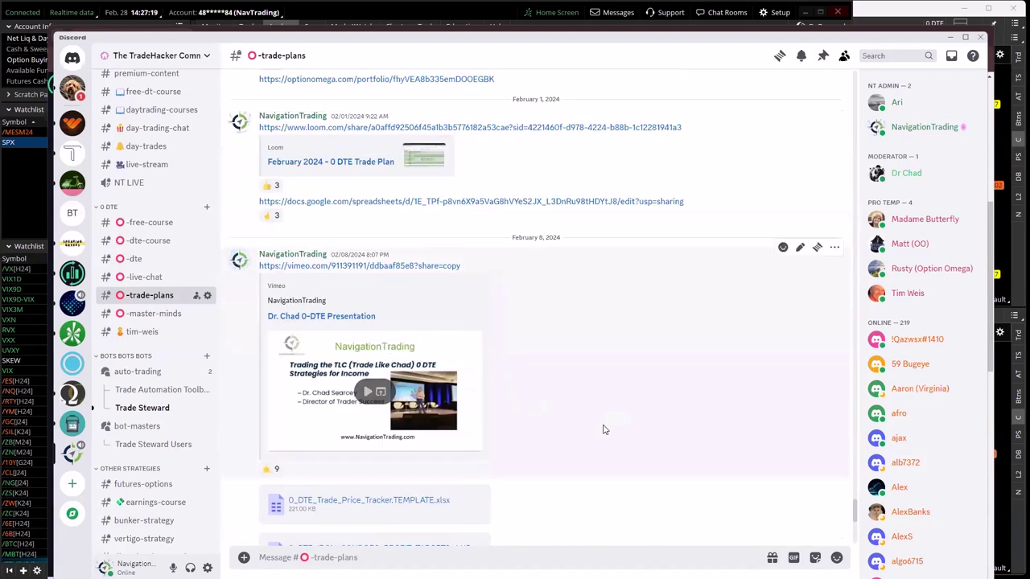
pyautogui.scroll(3, 595, 427)
pyautogui.scroll(3, 586, 426)
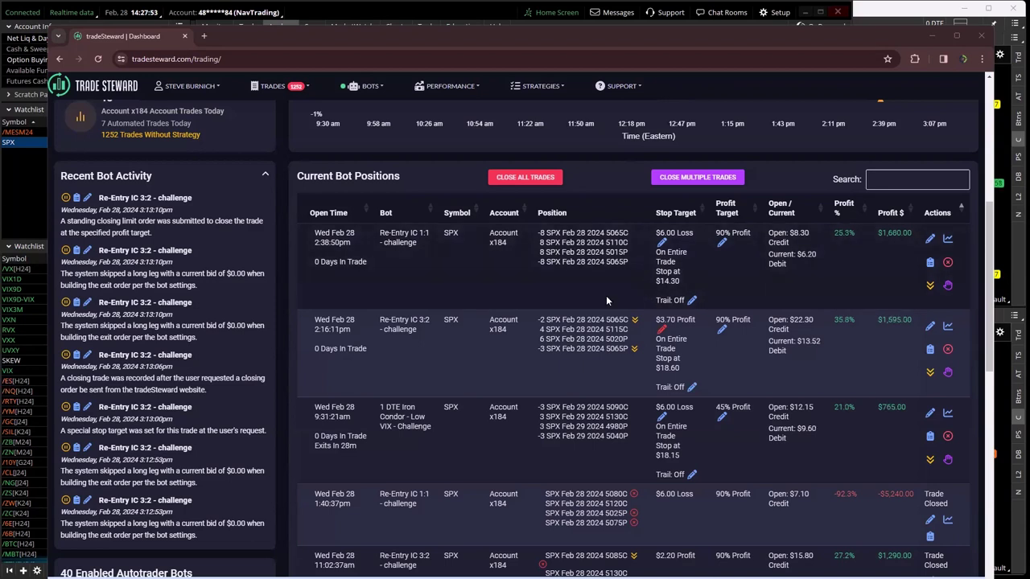
# Reposition the Trade Steward browser window and review the Current Bot Positions table.
pyautogui.moveTo(162, 38); pyautogui.dragTo(165, 81)
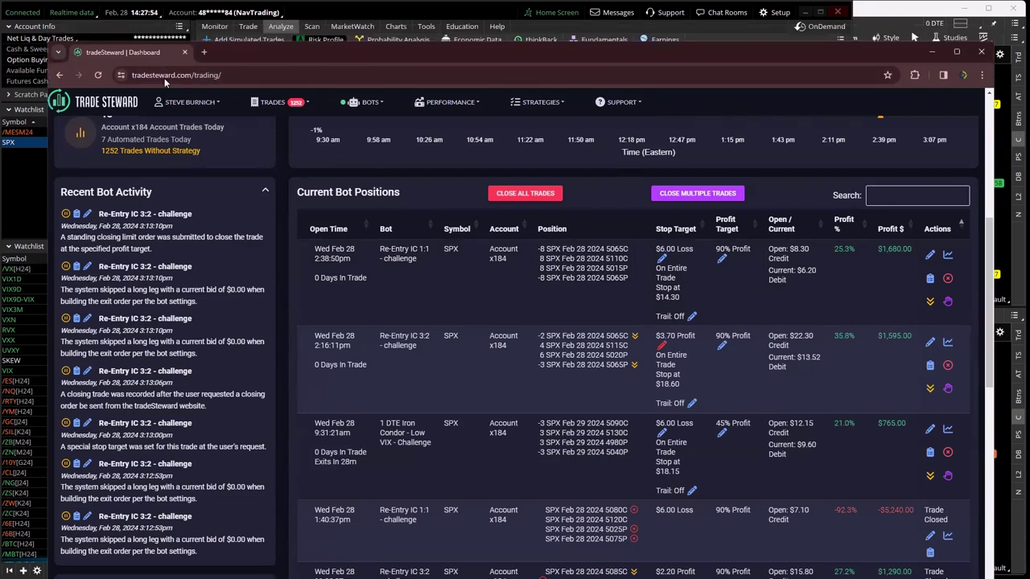
pyautogui.moveTo(165, 81); pyautogui.dragTo(174, 69)
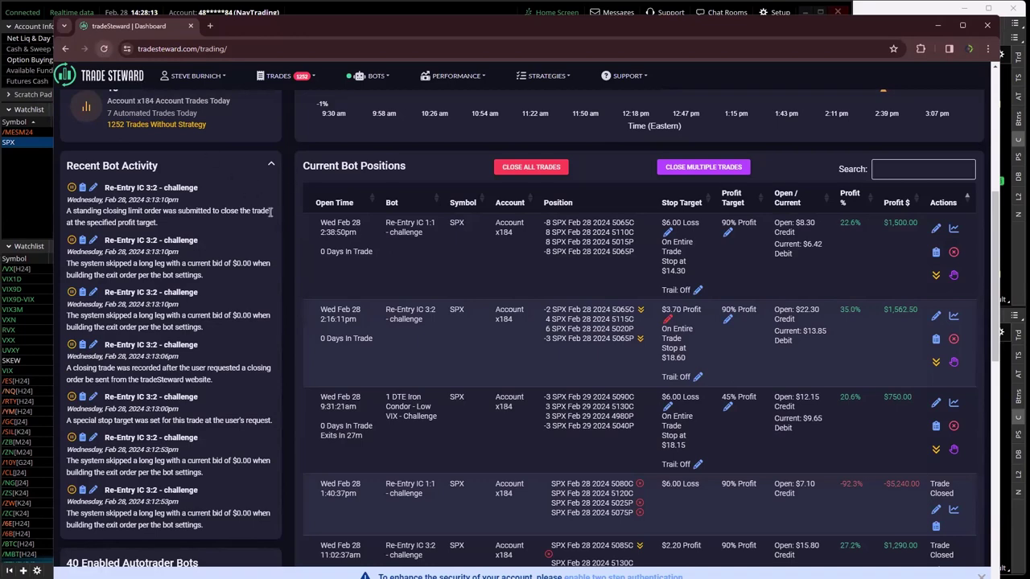
pyautogui.scroll(-1, 274, 222)
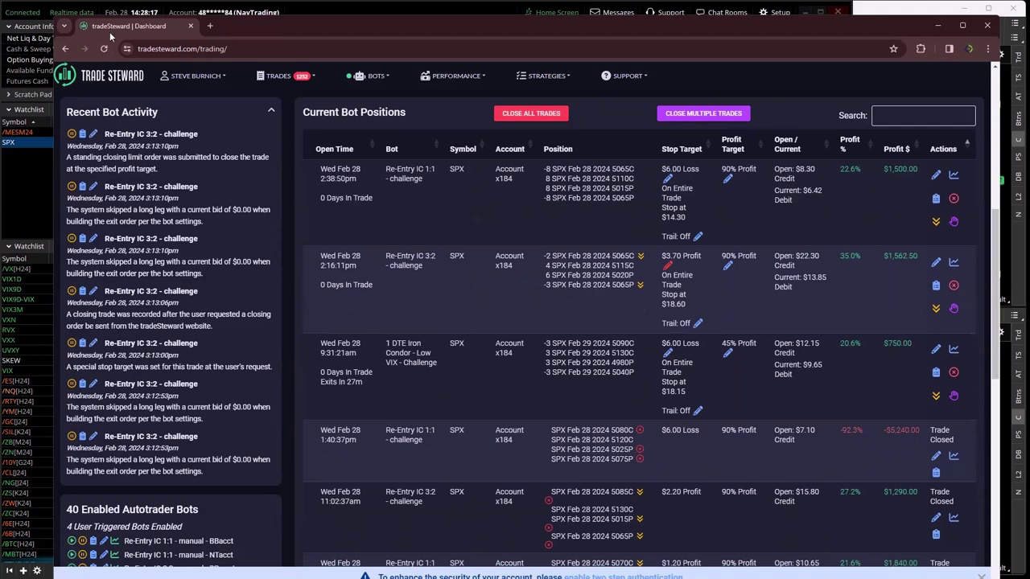
pyautogui.moveTo(127, 29); pyautogui.dragTo(135, 10)
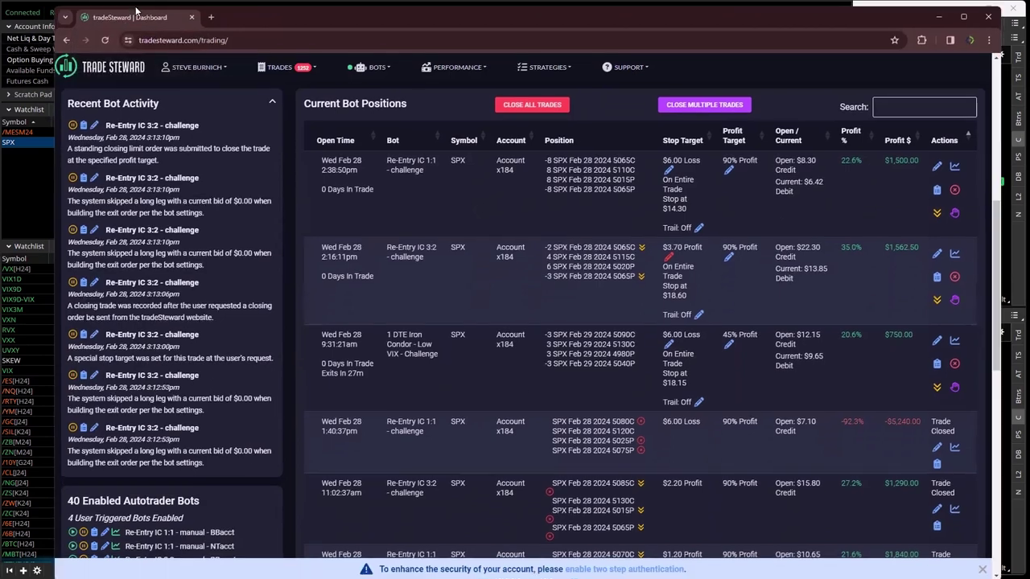
# Switch to thinkorswim, collapse the Futures watchlist, and view charts of the NTT Stocks gainers BYND, BA and ZM.
pyautogui.hotkey('alt', 'Tab')
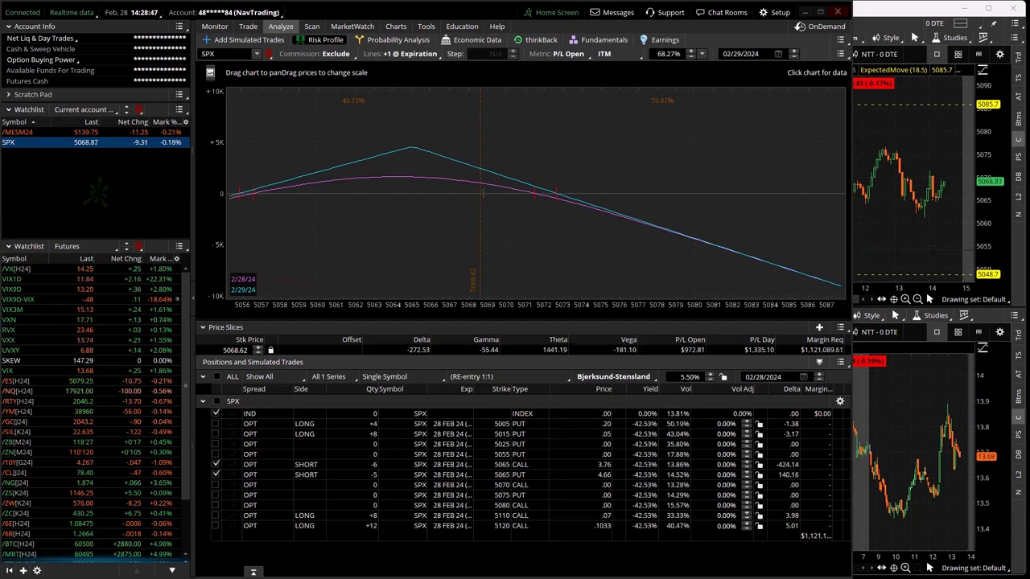
pyautogui.click(8, 245)
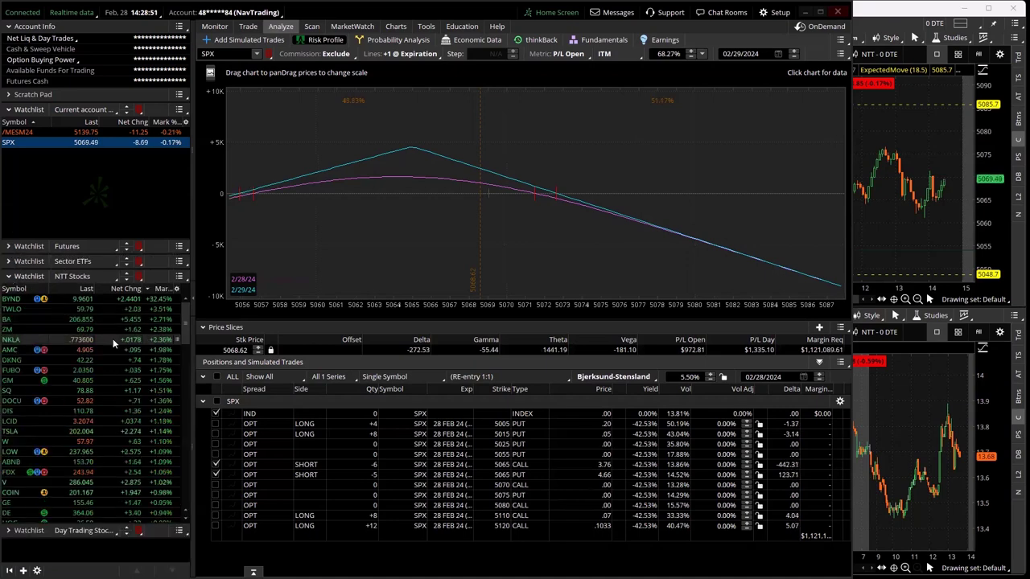
pyautogui.click(159, 300)
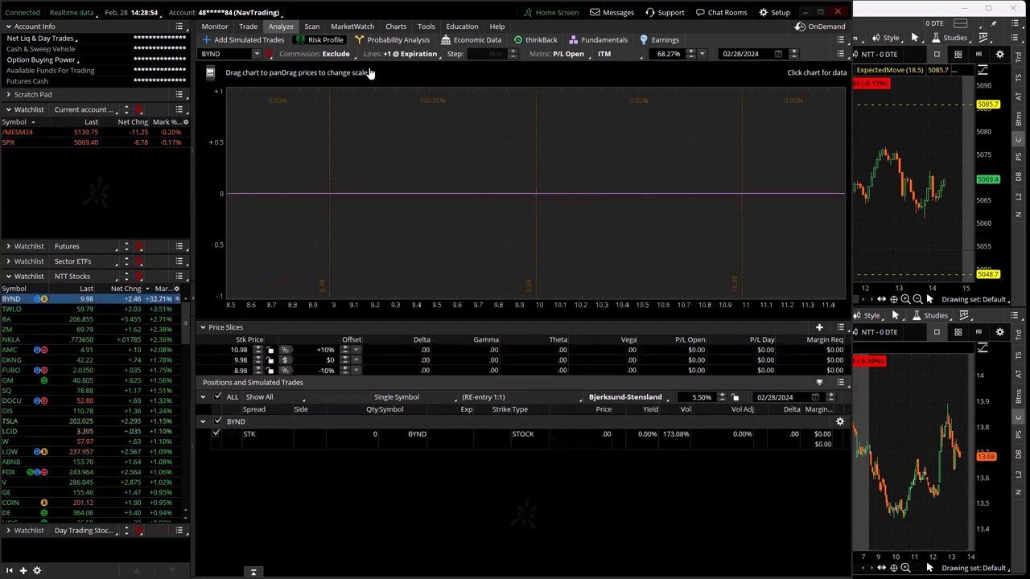
pyautogui.click(394, 27)
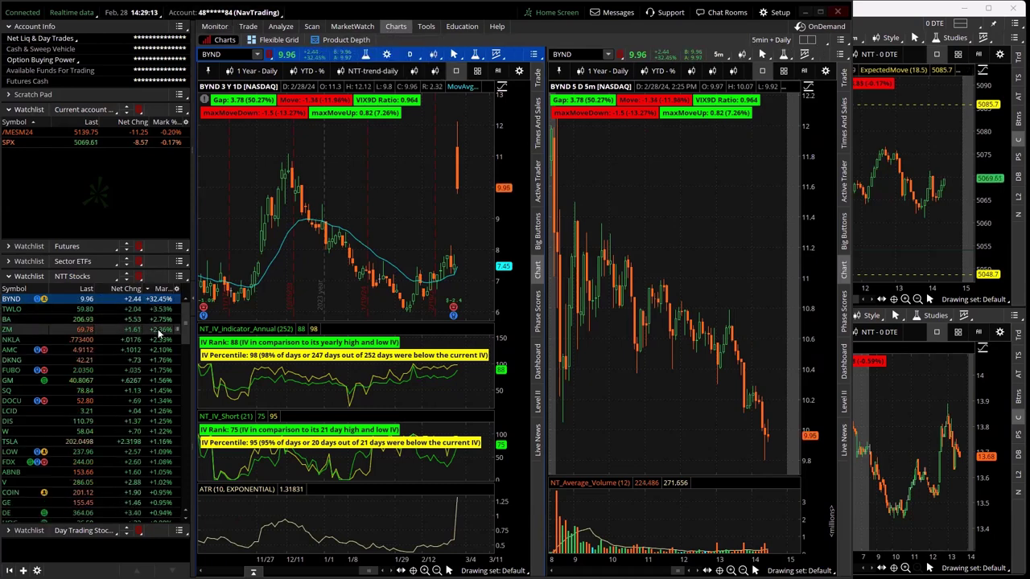
pyautogui.click(161, 320)
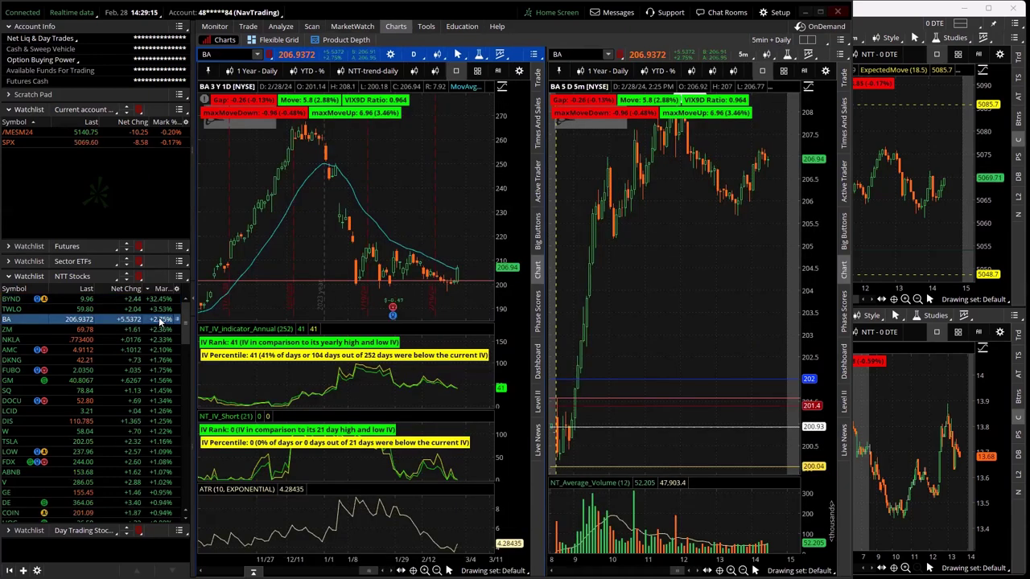
pyautogui.click(163, 330)
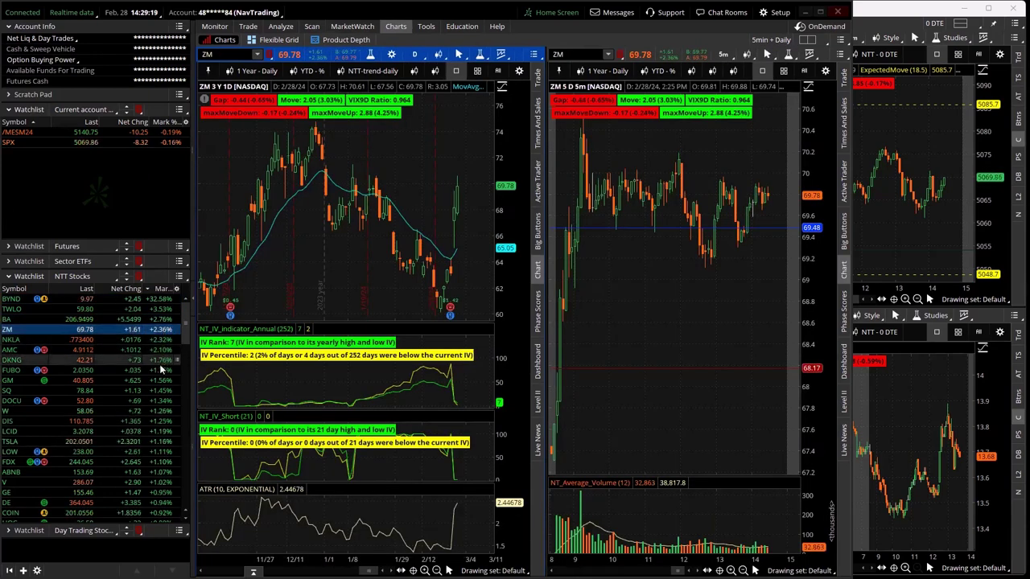
pyautogui.scroll(-3, 161, 361)
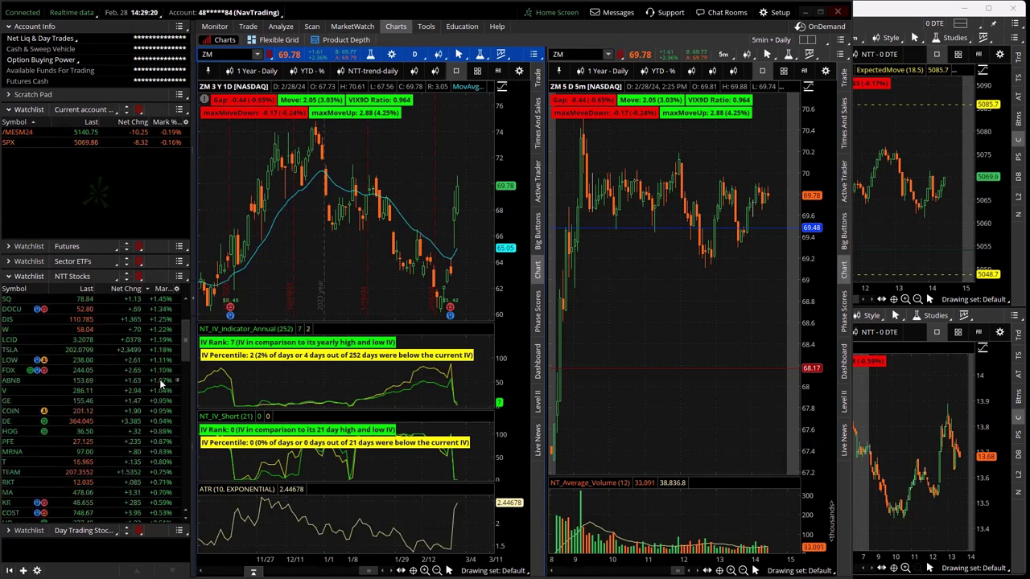
# Sort the NTT Stocks watchlist by largest percentage loss and view the LMND, BIDU, LYFT, BABA and GOOG charts.
pyautogui.click(149, 289)
pyautogui.click(149, 290)
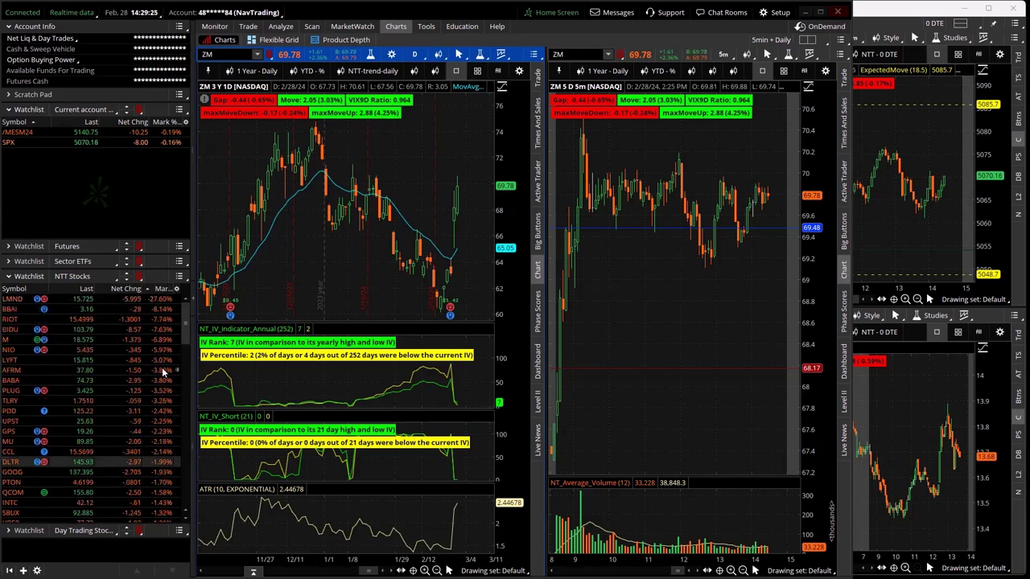
pyautogui.click(155, 300)
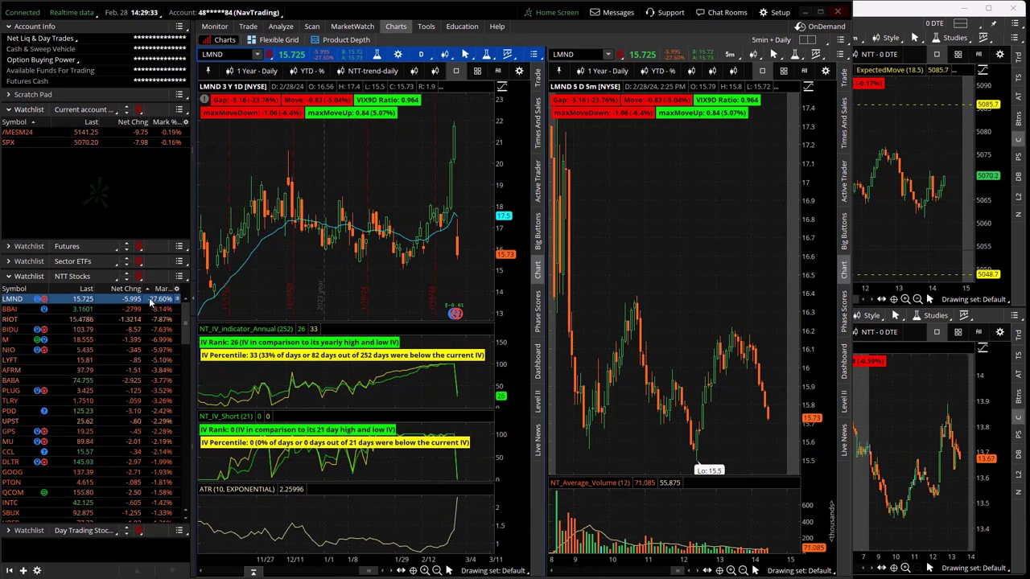
pyautogui.click(153, 328)
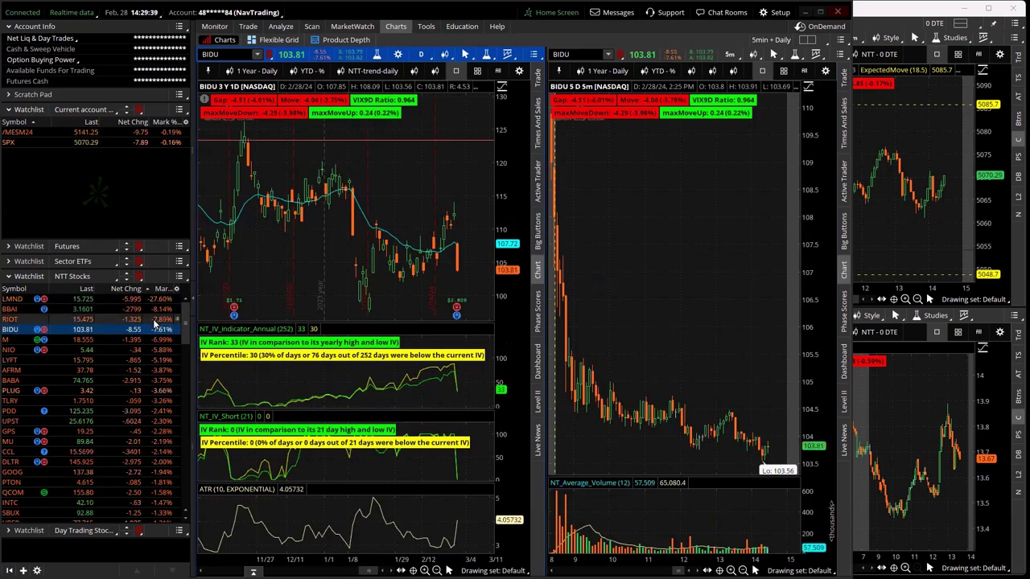
pyautogui.click(158, 362)
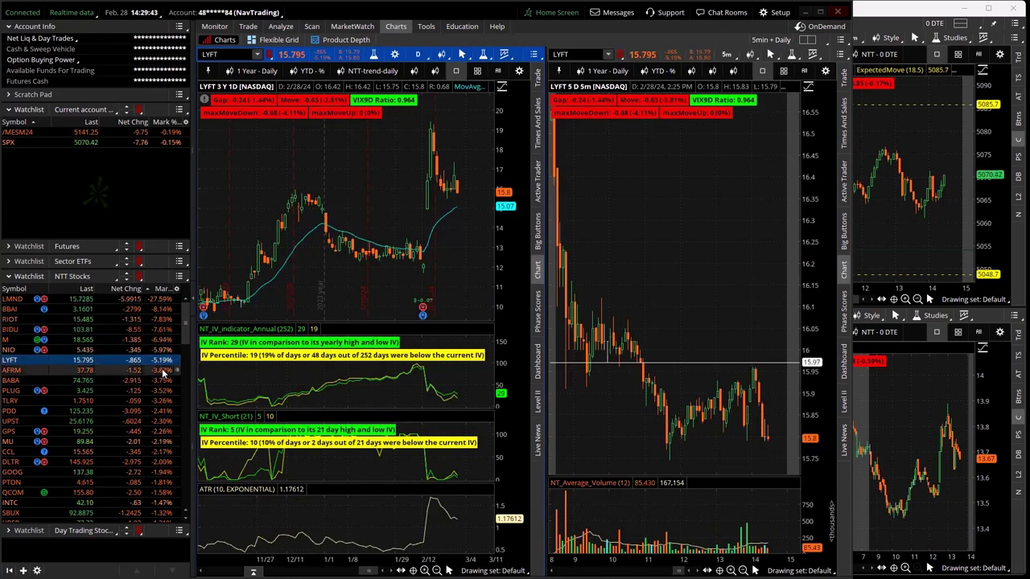
pyautogui.click(164, 383)
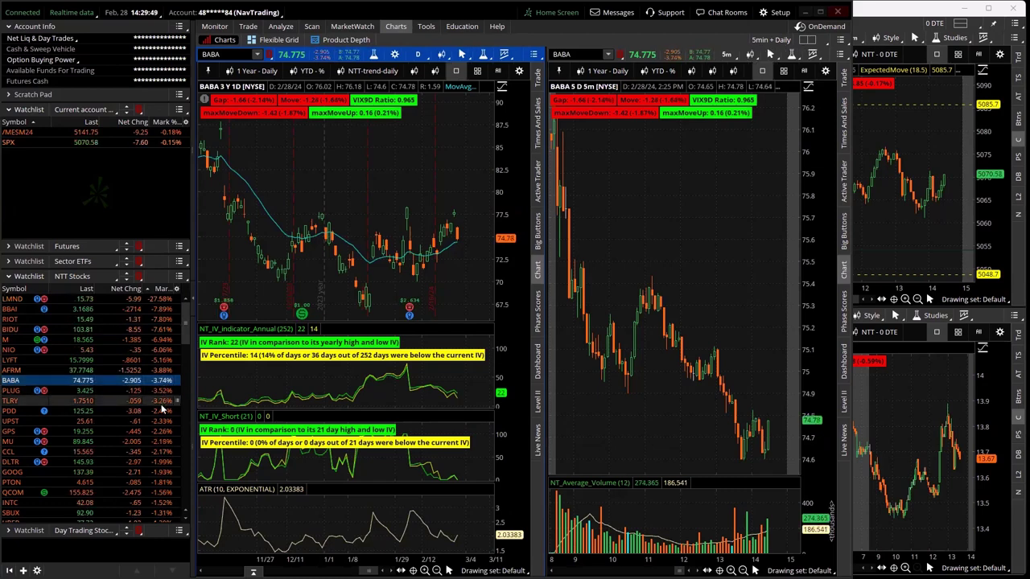
pyautogui.click(161, 473)
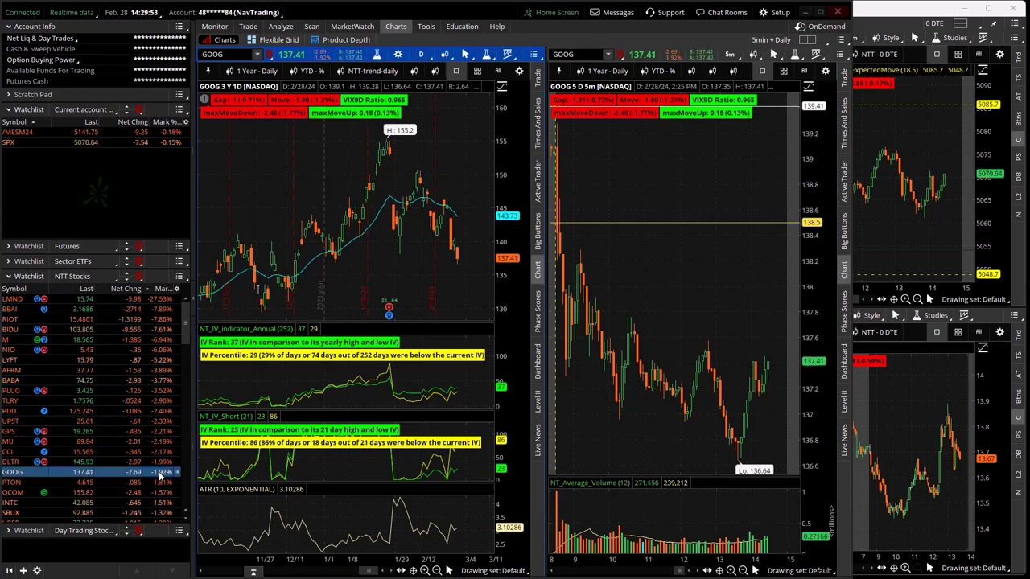
# View the NVDA chart and look through the remaining percentage changes in the NTT Stocks watchlist.
pyautogui.scroll(-3, 160, 476)
pyautogui.scroll(-3, 160, 476)
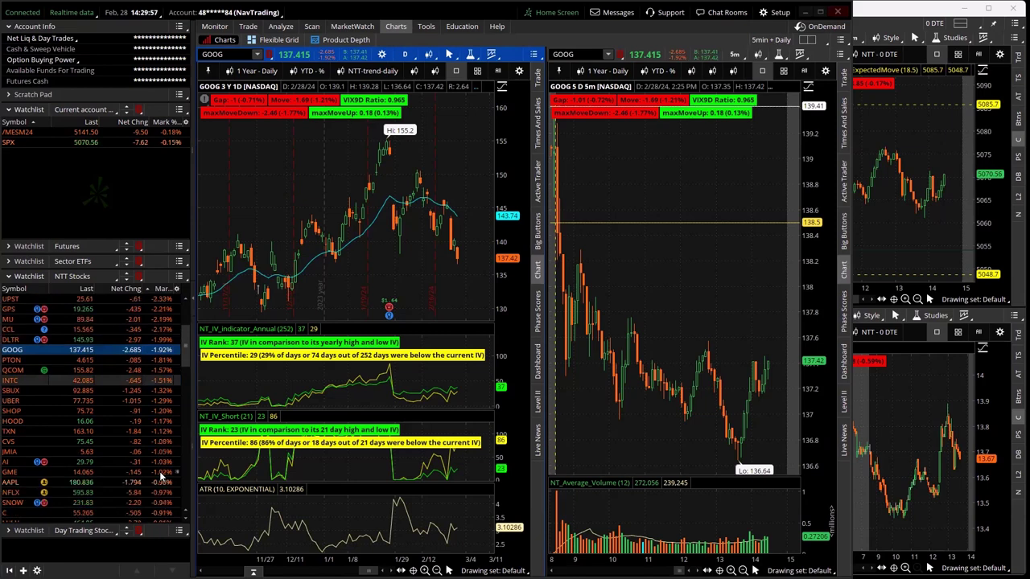
pyautogui.click(161, 491)
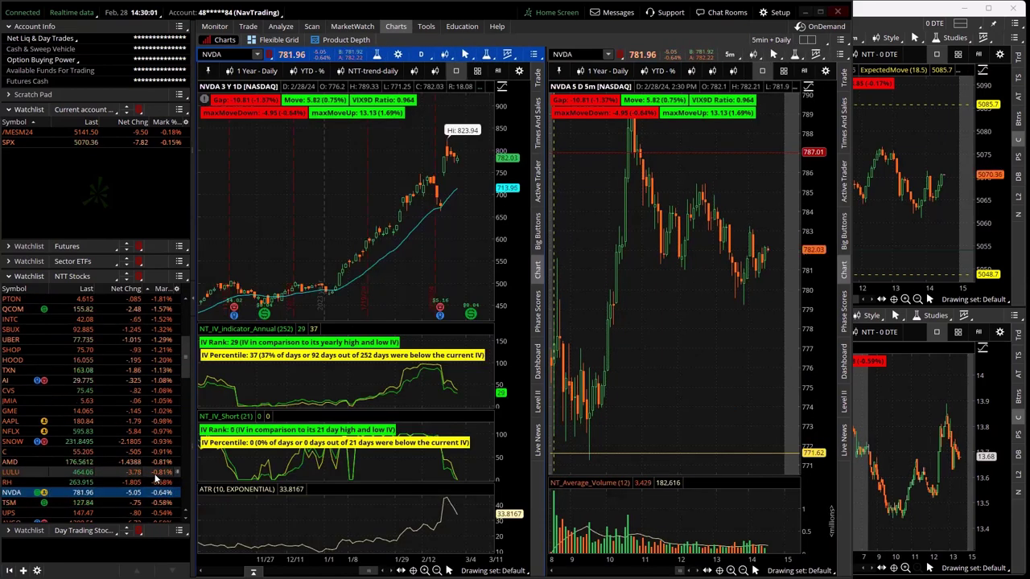
pyautogui.scroll(-10, 157, 477)
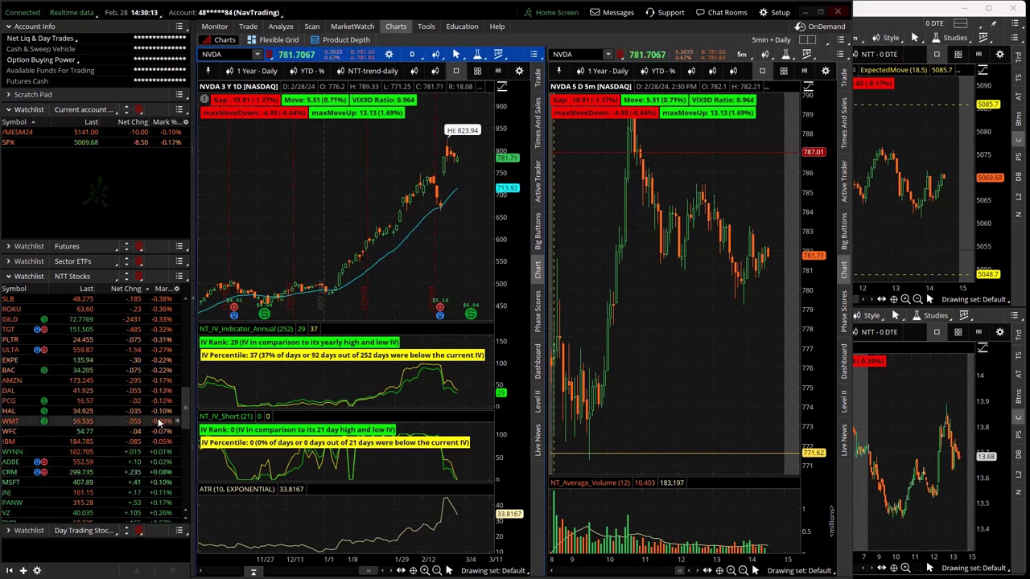
pyautogui.scroll(-7, 139, 421)
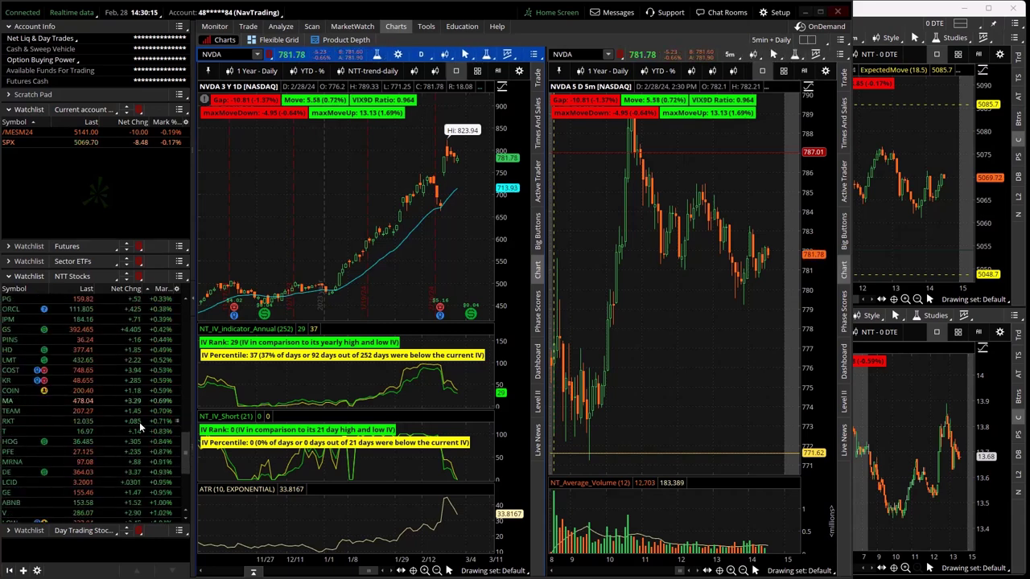
# View the COIN chart, and open the /BTC chart from the expanded Futures watchlist.
pyautogui.click(158, 391)
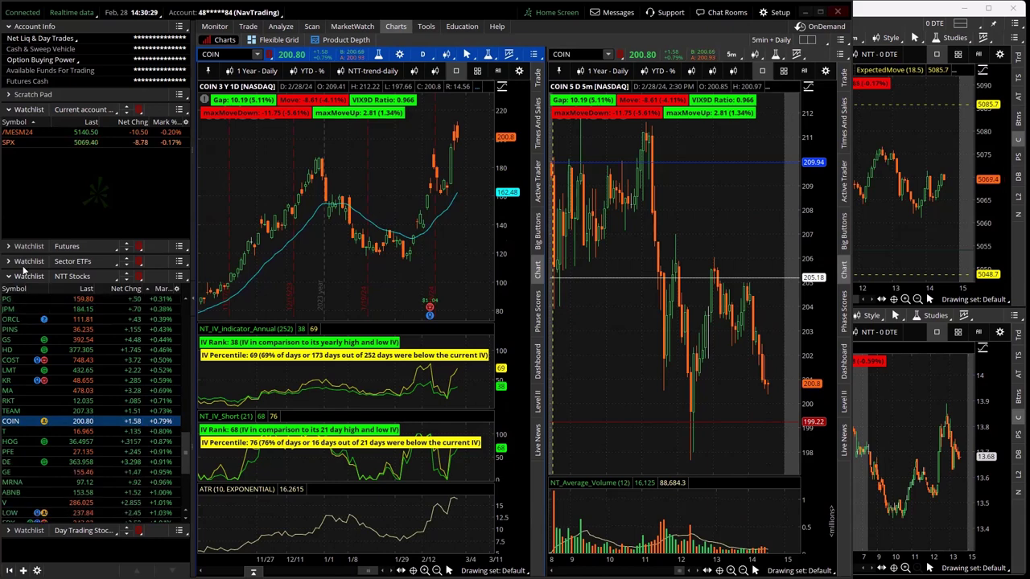
pyautogui.click(9, 246)
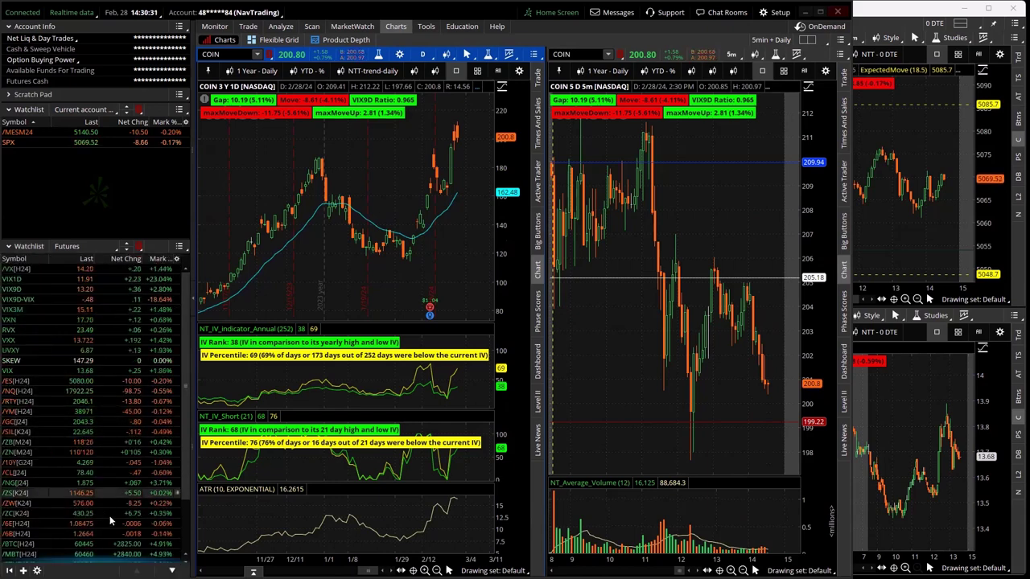
pyautogui.click(151, 545)
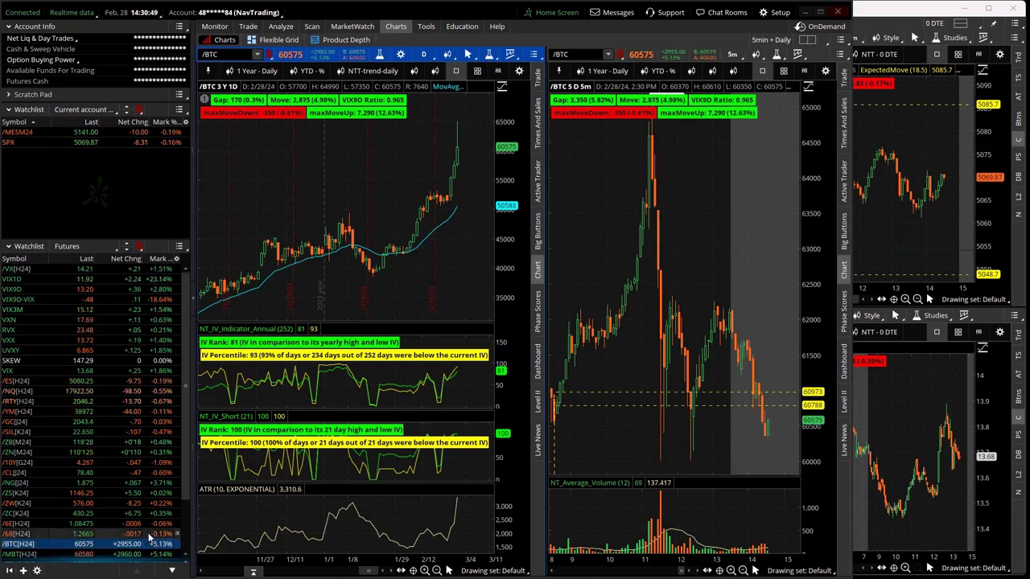
# Examine the /BTC daily chart's multi-year history, including its prior high and low, and restore the 1 Year - Daily view.
pyautogui.scroll(-2, 138, 501)
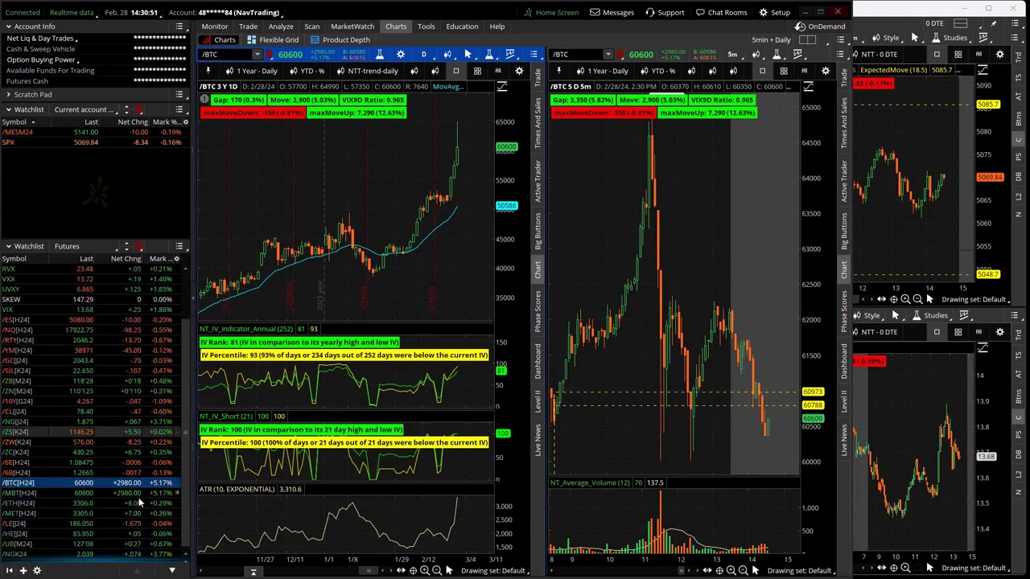
pyautogui.scroll(-5, 331, 146)
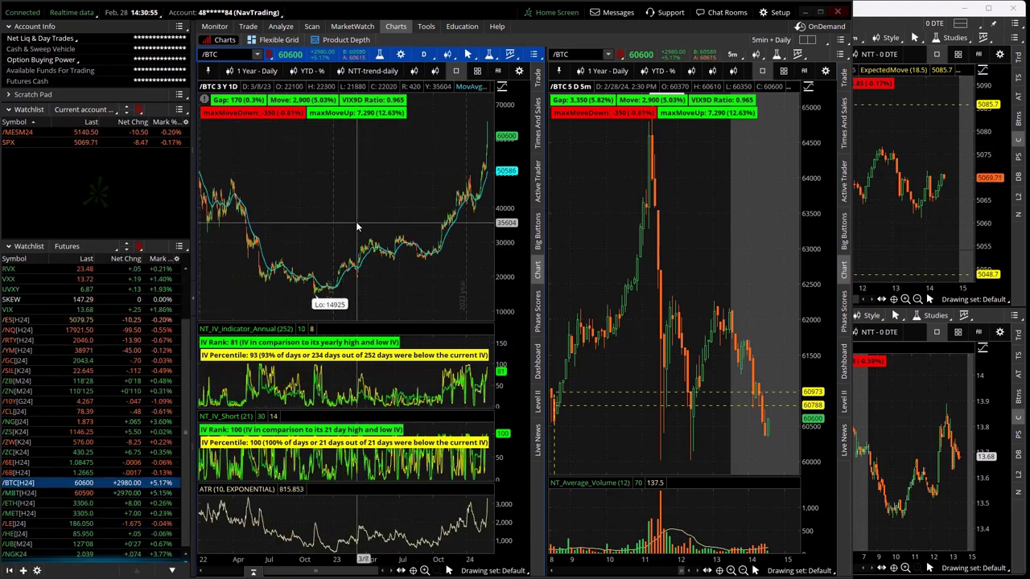
pyautogui.click(251, 72)
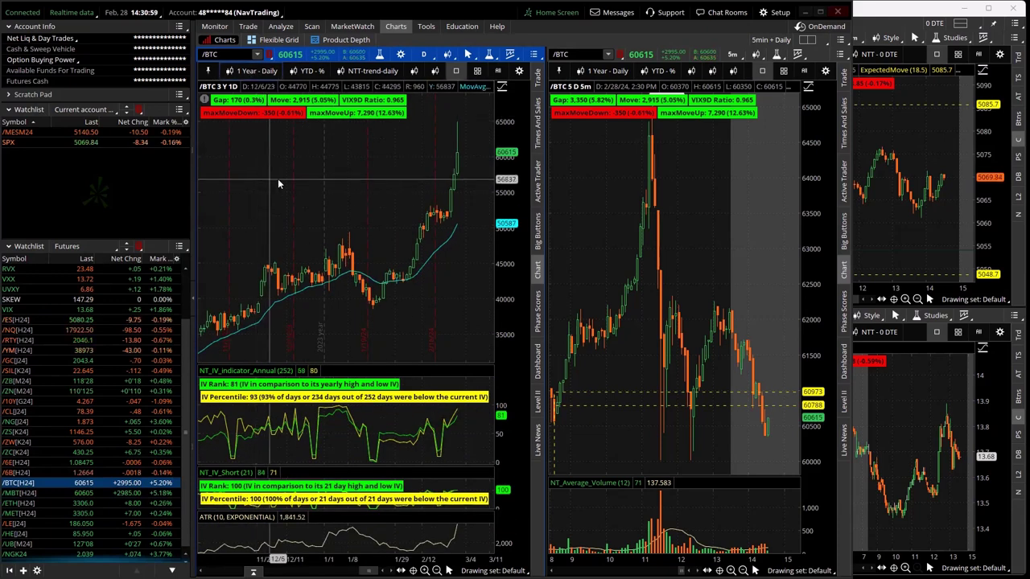
pyautogui.scroll(-5, 281, 176)
pyautogui.scroll(5, 281, 177)
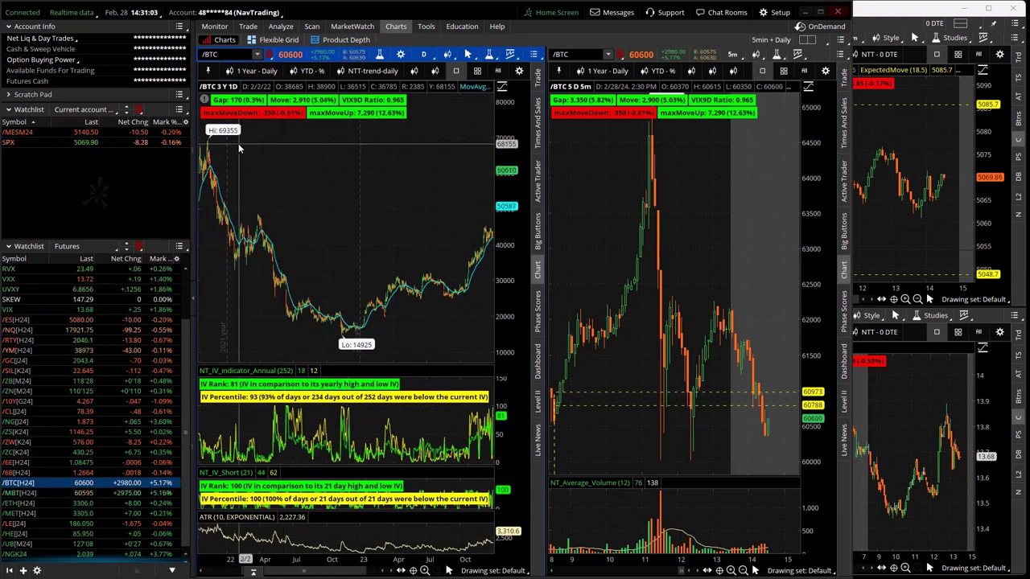
pyautogui.scroll(-1, 240, 155)
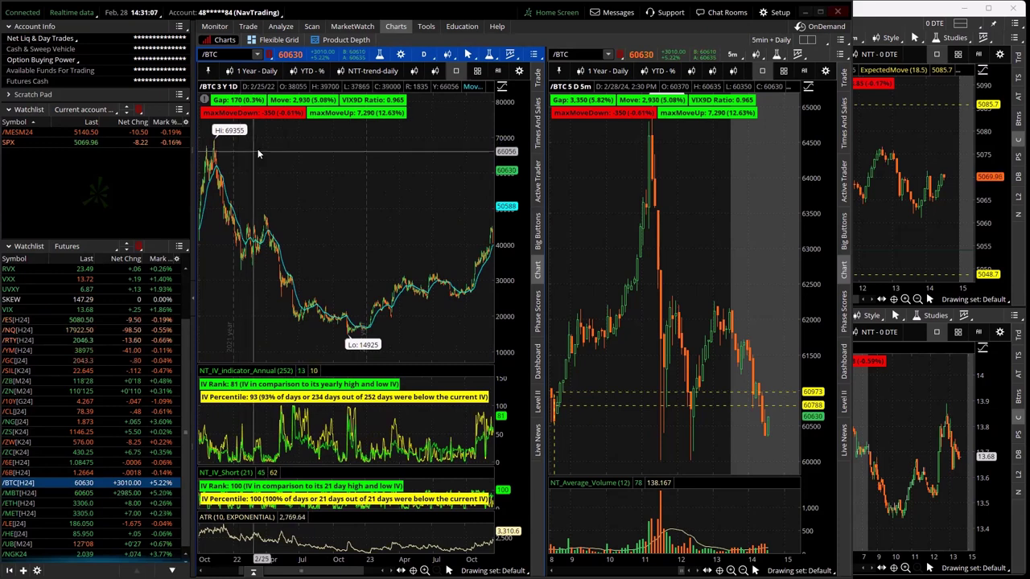
pyautogui.scroll(-5, 296, 153)
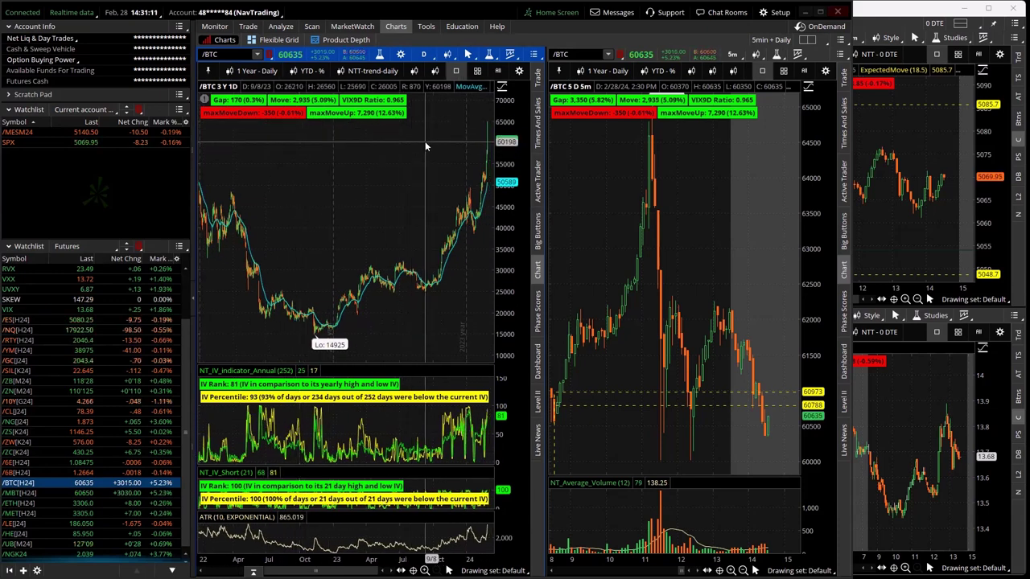
pyautogui.click(254, 72)
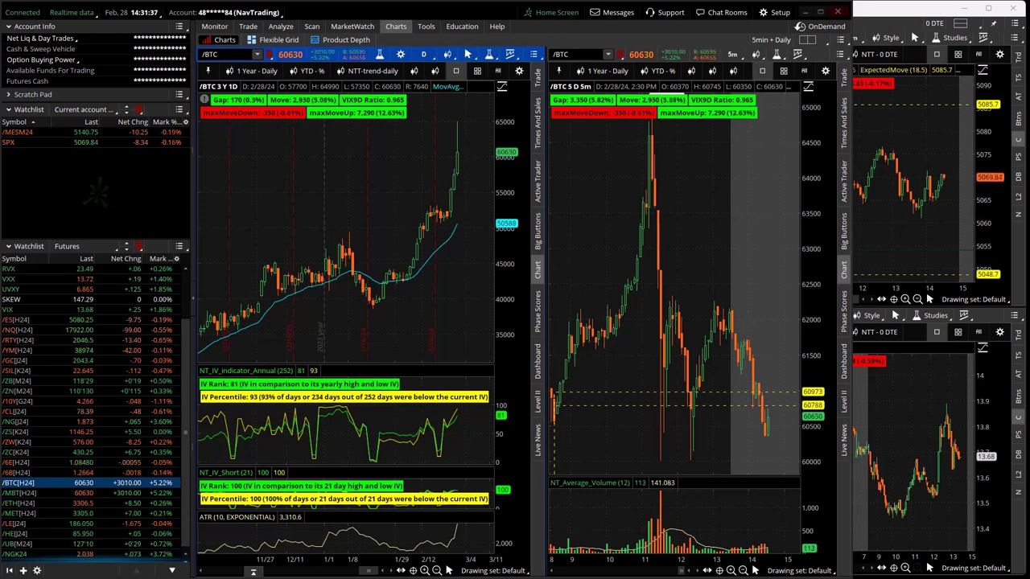
# Open the SPX risk profile and show the positions of all groups.
pyautogui.click(139, 143)
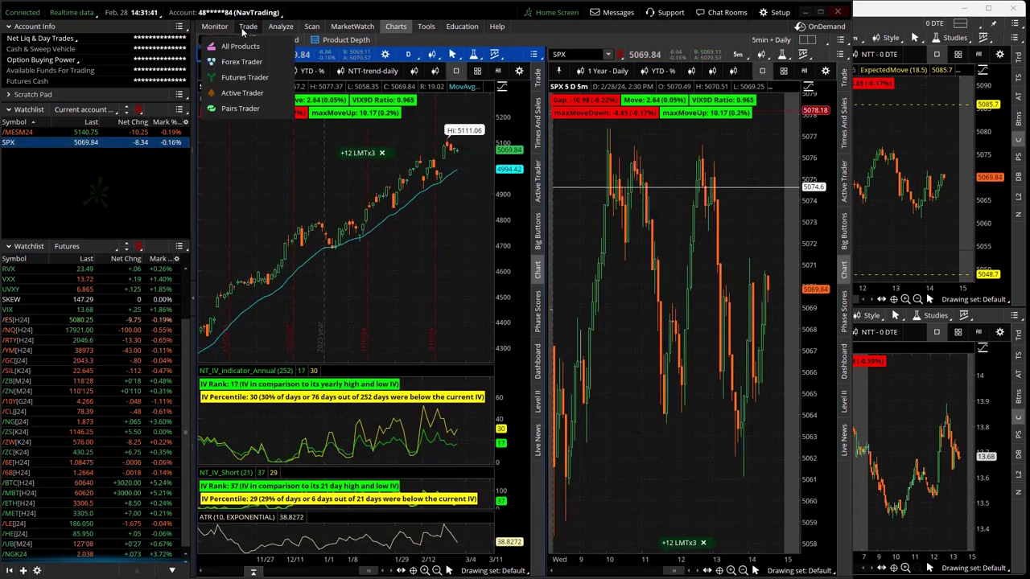
pyautogui.click(247, 27)
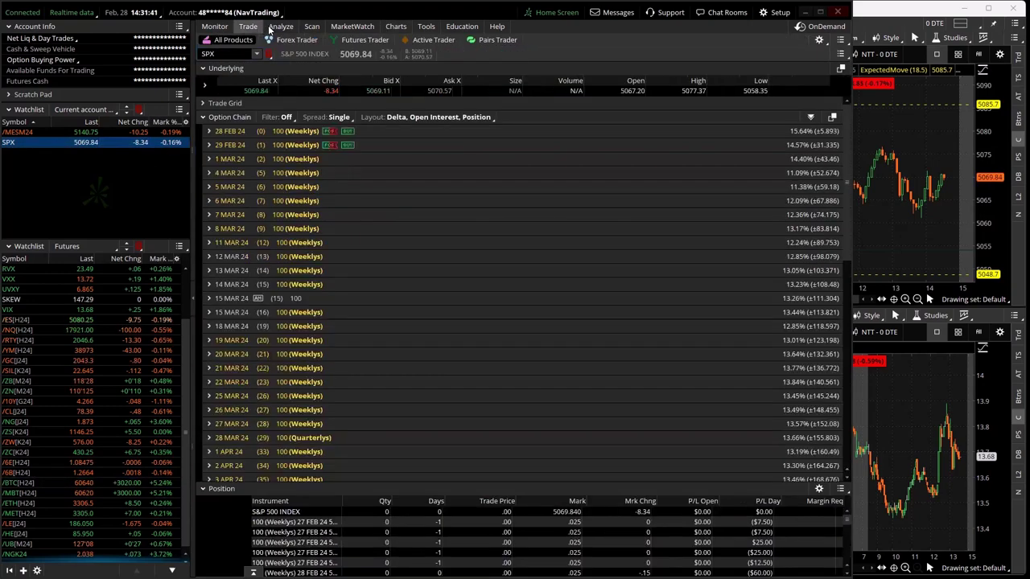
pyautogui.click(278, 27)
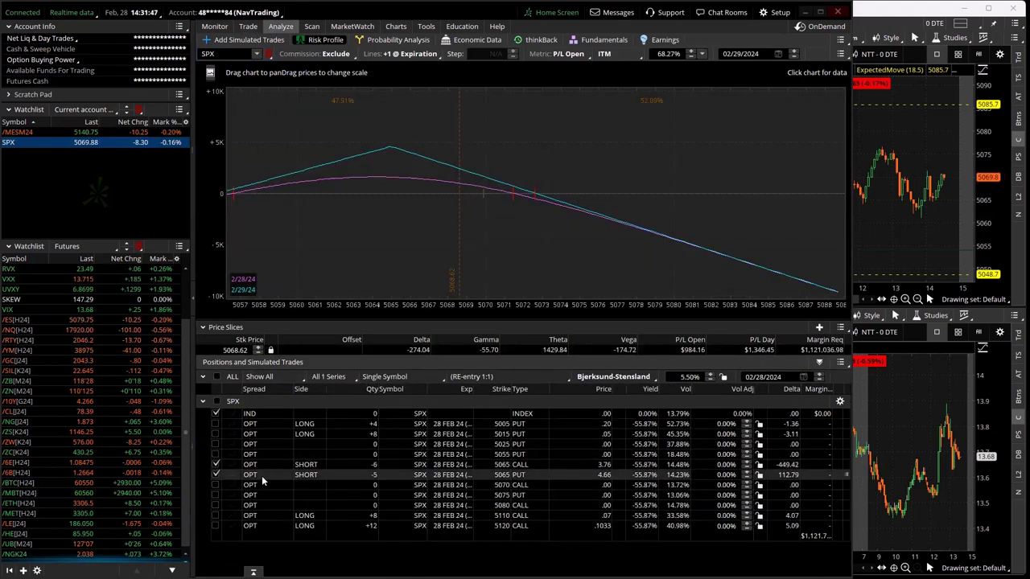
pyautogui.click(472, 379)
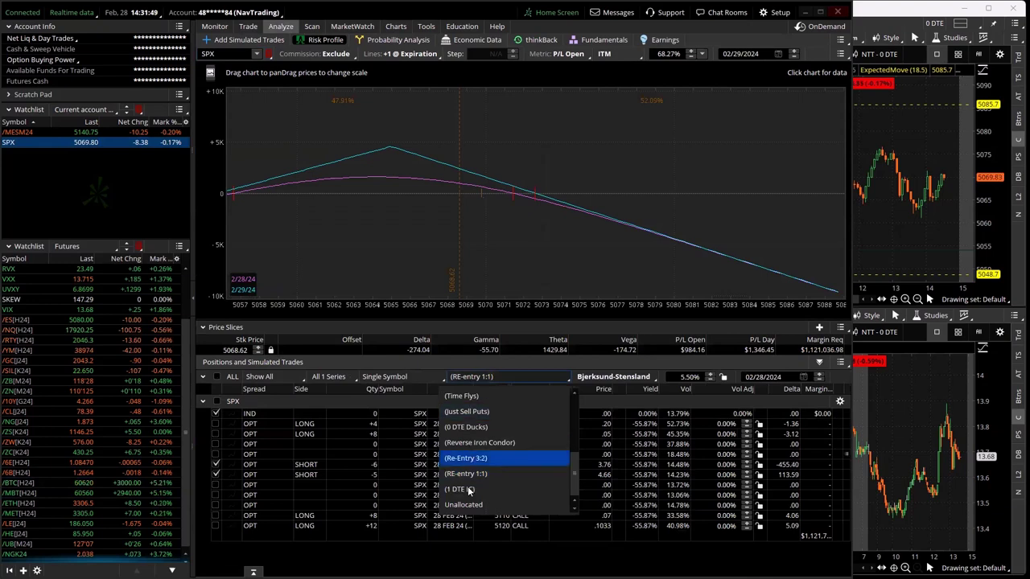
pyautogui.scroll(5, 469, 479)
pyautogui.click(465, 395)
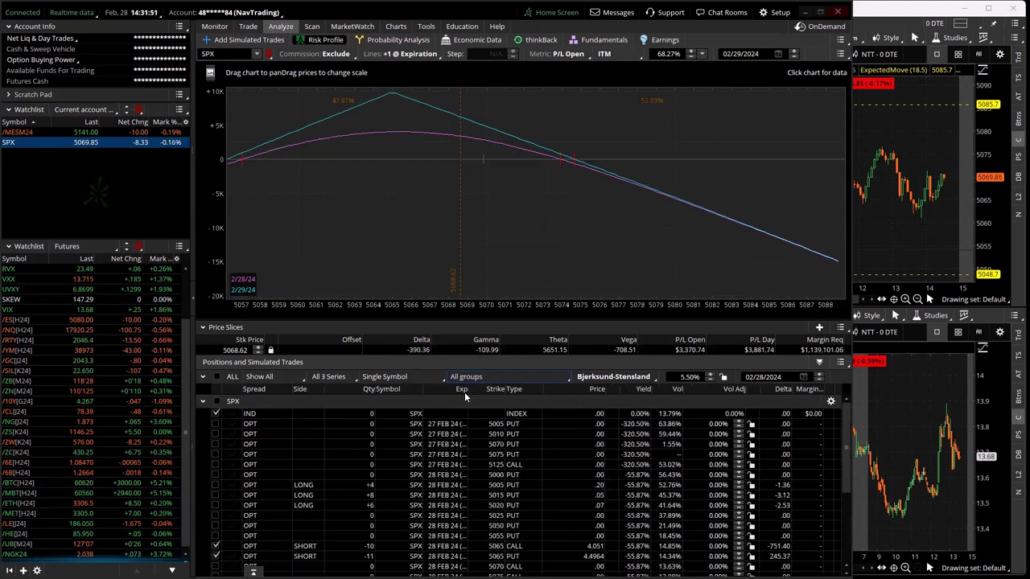
# Limit the SPX risk profile to the short 28 FEB 24 5065 call and 5065 put.
pyautogui.click(217, 402)
pyautogui.click(217, 401)
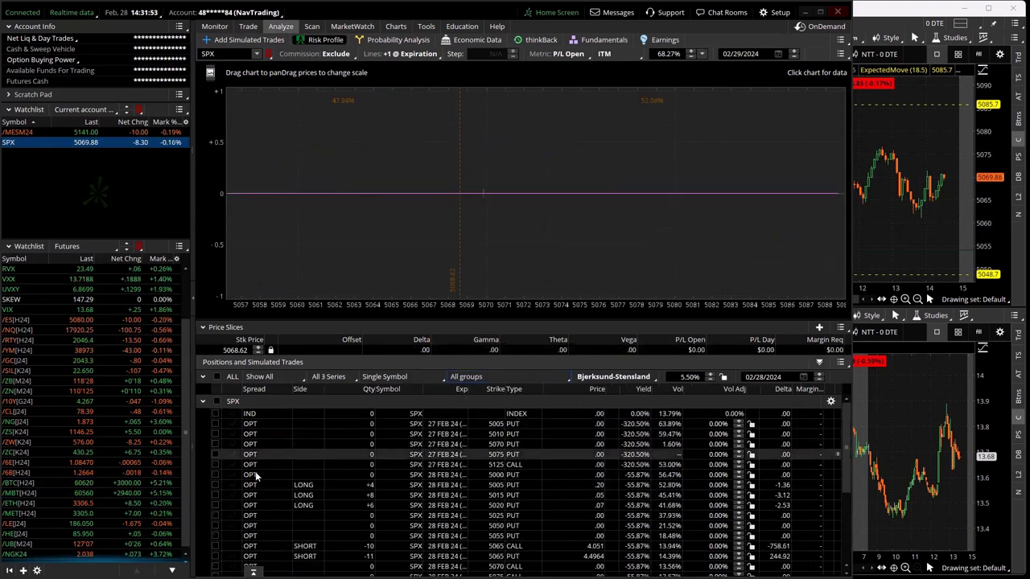
pyautogui.click(216, 545)
pyautogui.click(216, 556)
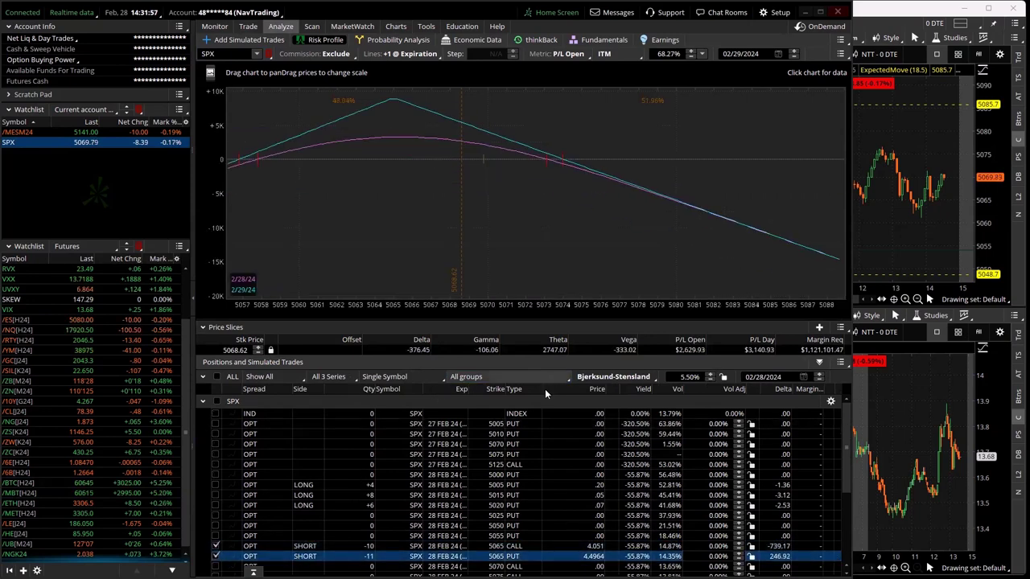
# Filter the SPX positions to the (1 DTE IC) group and plot all its legs in the risk profile.
pyautogui.scroll(-3, 486, 534)
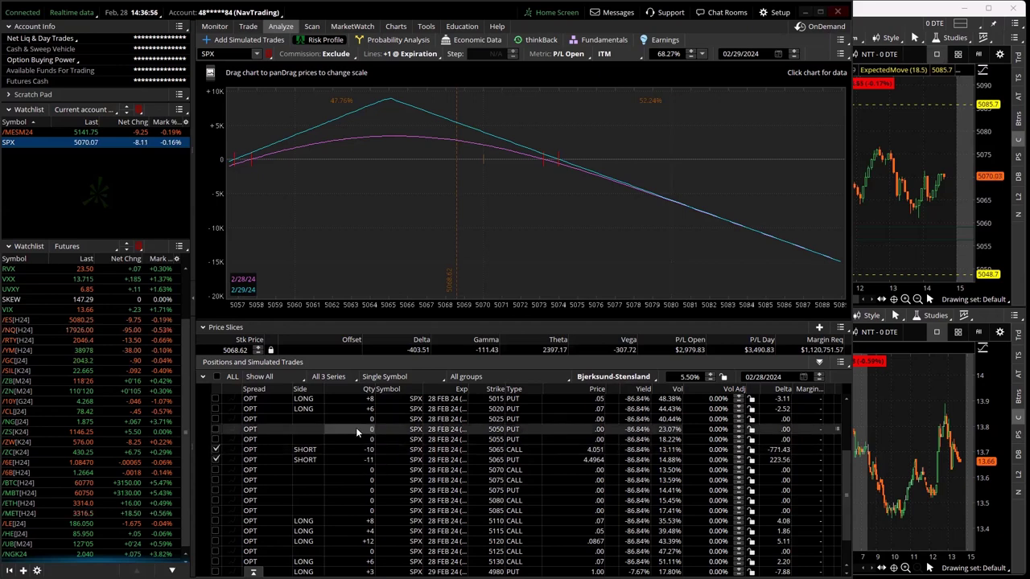
pyautogui.click(482, 378)
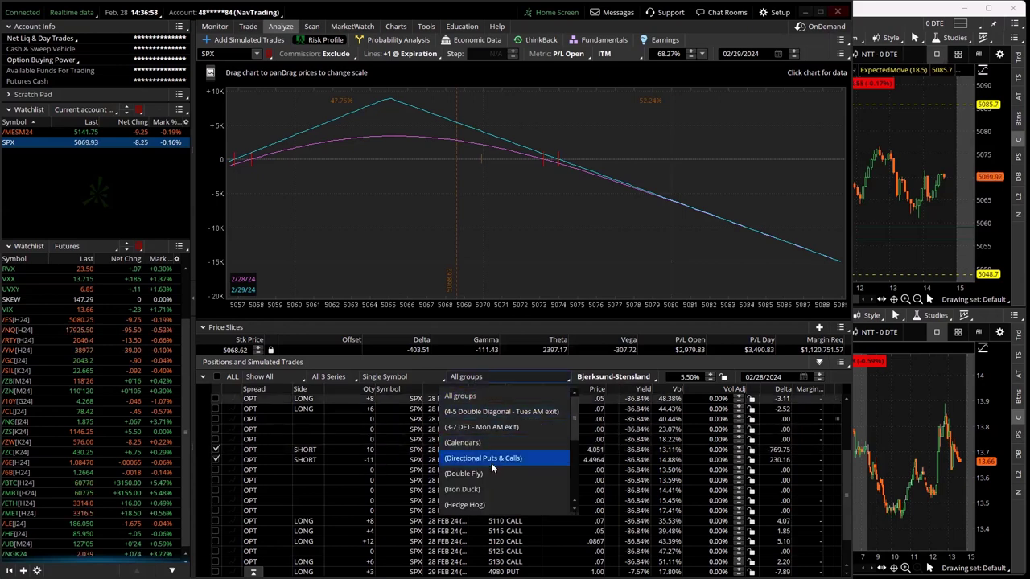
pyautogui.scroll(-5, 490, 463)
pyautogui.click(488, 488)
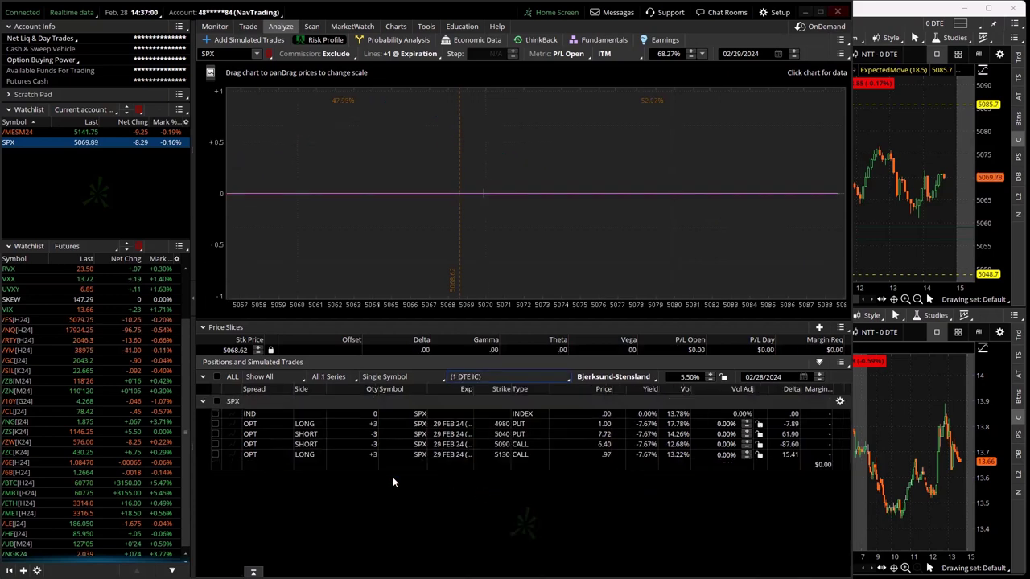
pyautogui.click(216, 401)
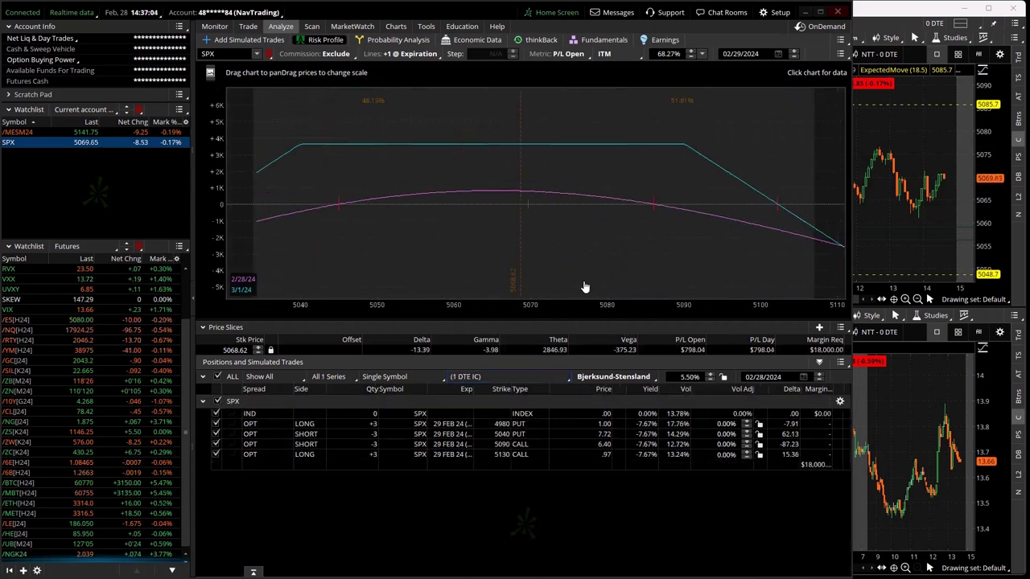
# Switch to the BB Account and display its NDX risk profile.
pyautogui.click(264, 15)
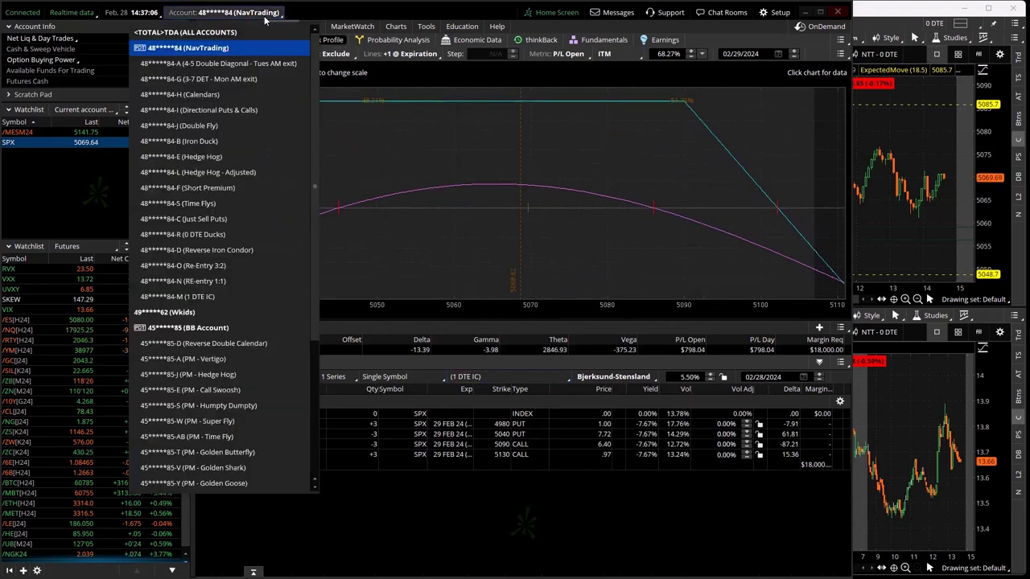
pyautogui.click(194, 328)
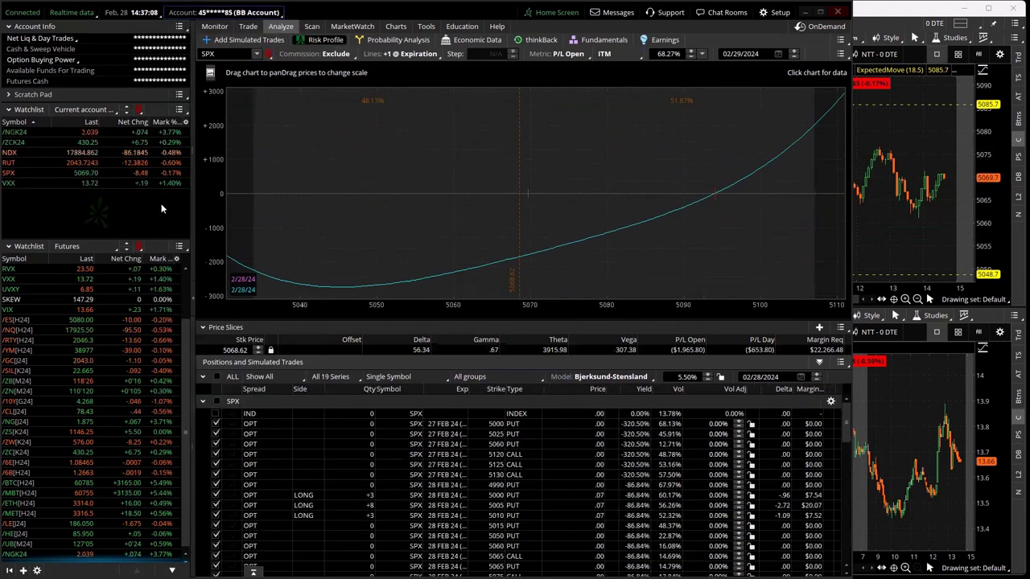
pyautogui.click(146, 156)
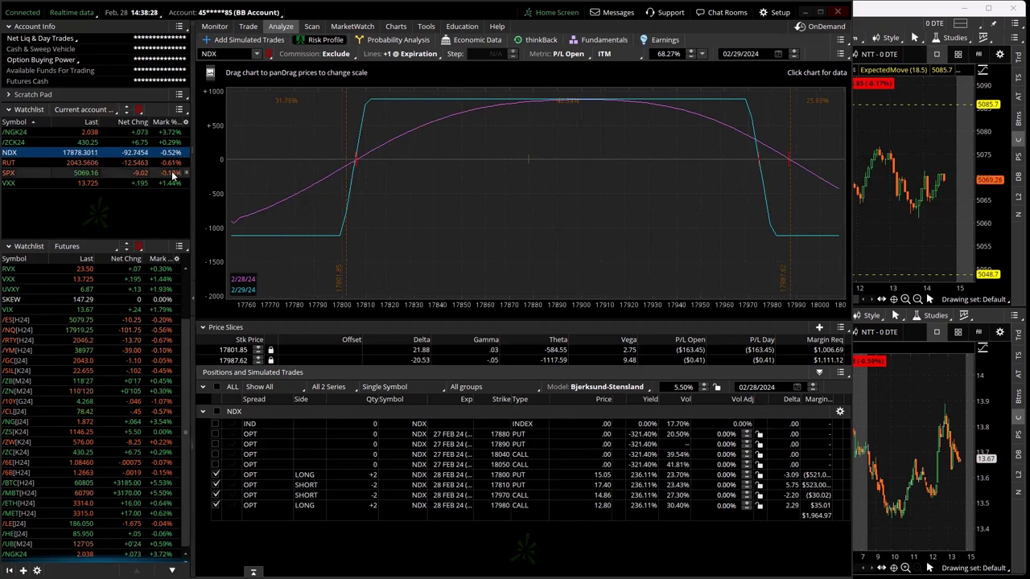
# Switch to the NavTrading account and display its SPX risk profile.
pyautogui.click(239, 13)
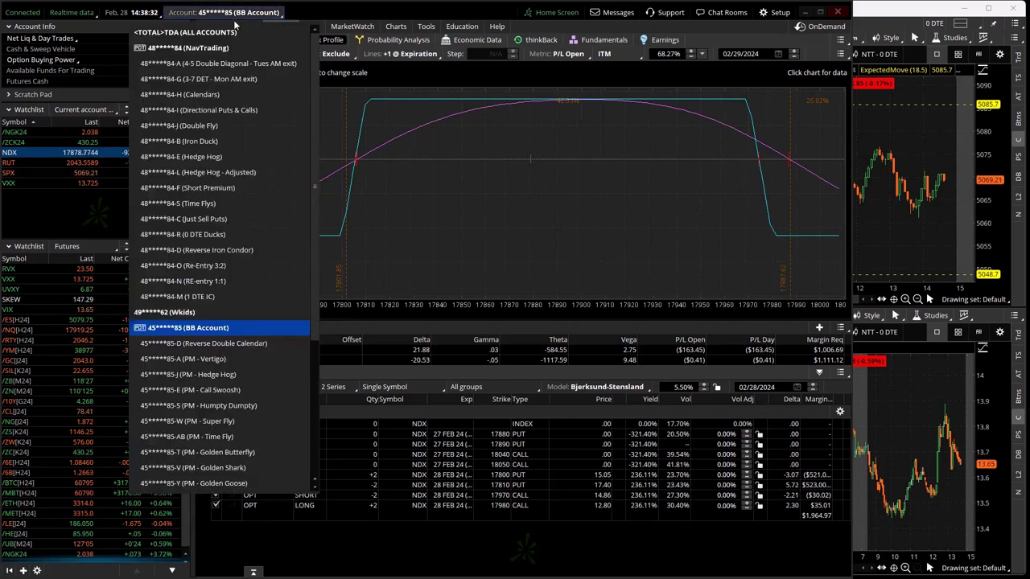
pyautogui.click(225, 46)
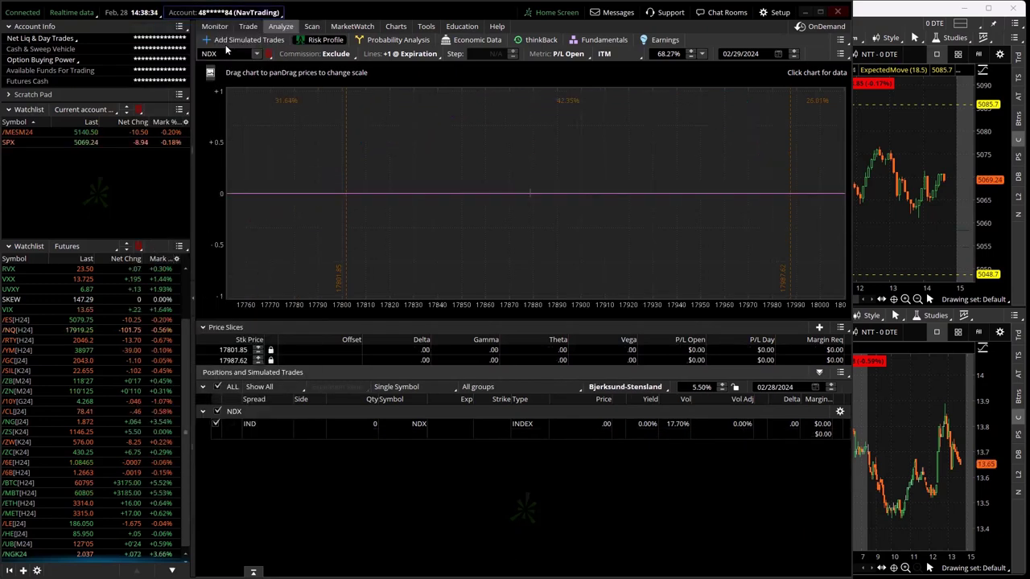
pyautogui.click(148, 142)
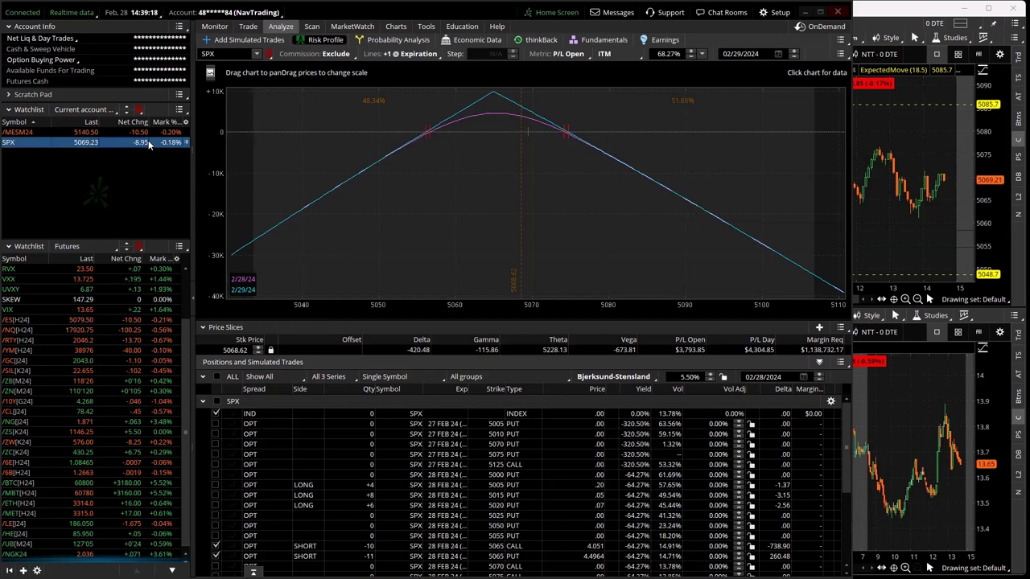
# Switch to the BB Account and expand the SPX 28 FEB 24 option chain on the trading page to the near-the-money strikes.
pyautogui.moveTo(255, 31)
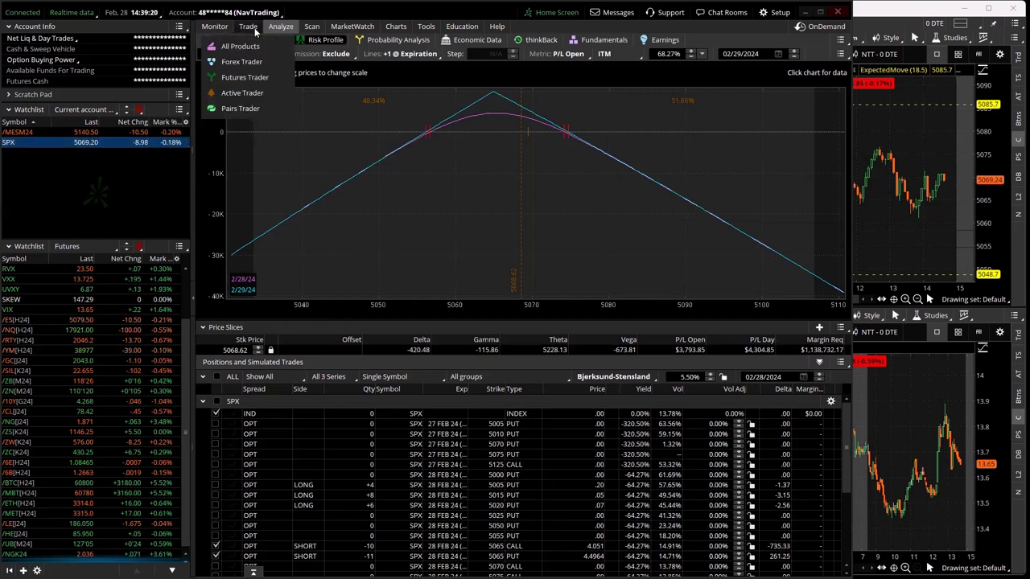
pyautogui.click(255, 13)
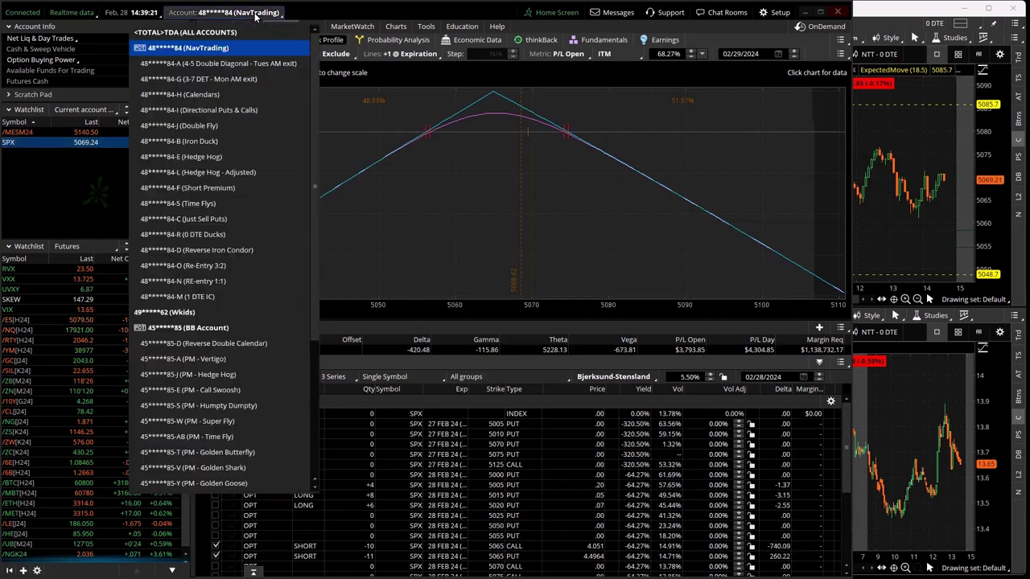
pyautogui.click(206, 327)
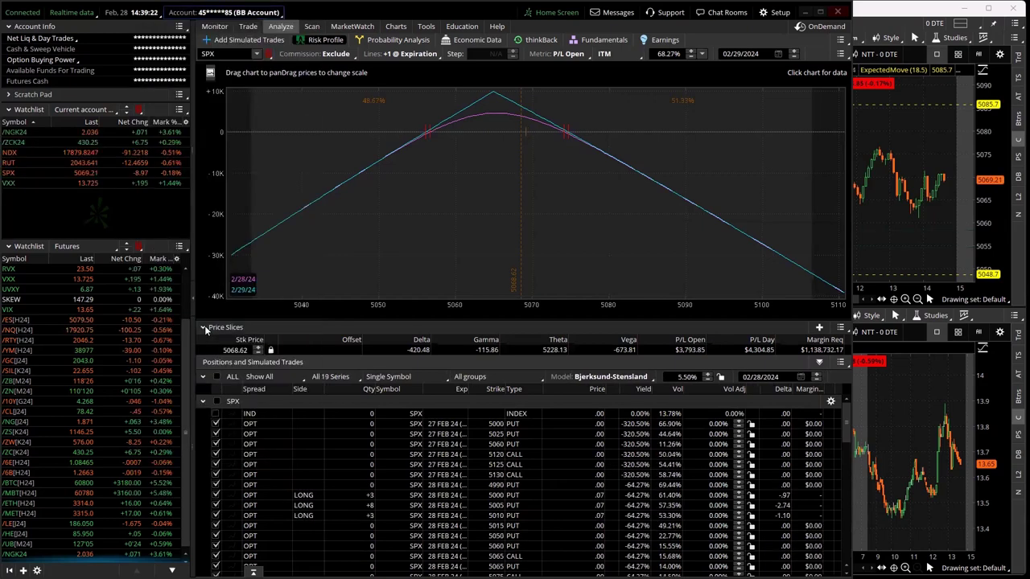
pyautogui.click(250, 27)
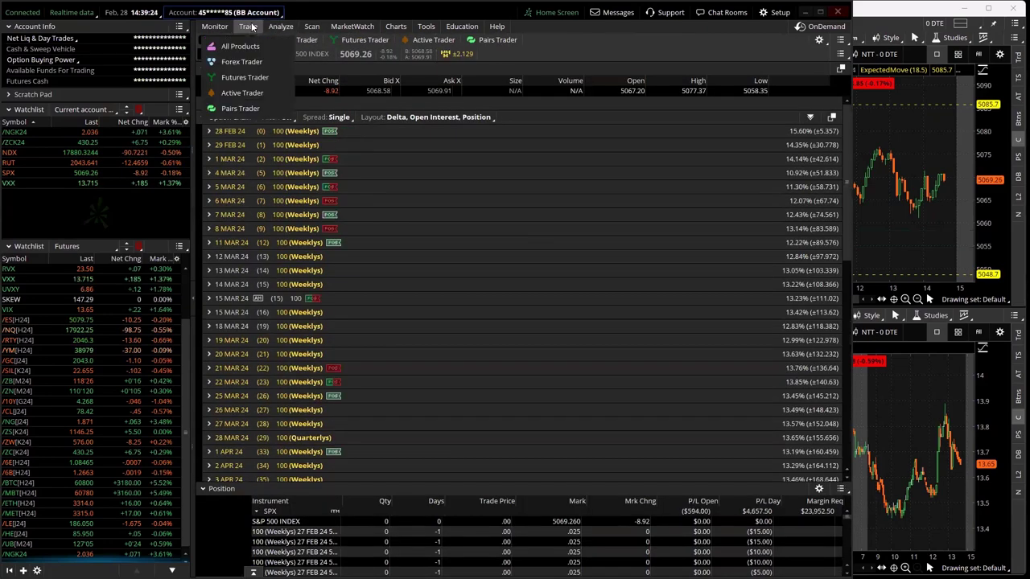
pyautogui.click(210, 137)
pyautogui.moveTo(847, 156); pyautogui.dragTo(840, 302)
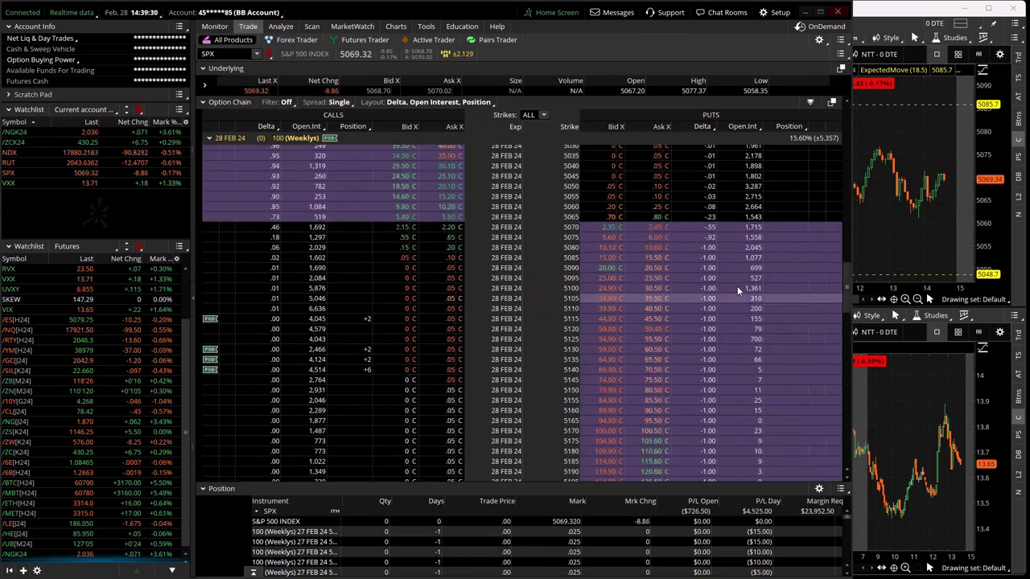
# Create a sell butterfly order from the SPX 28 FEB 24 5070 call, using the 5065/5070/5075 call strikes.
pyautogui.rightClick(465, 232)
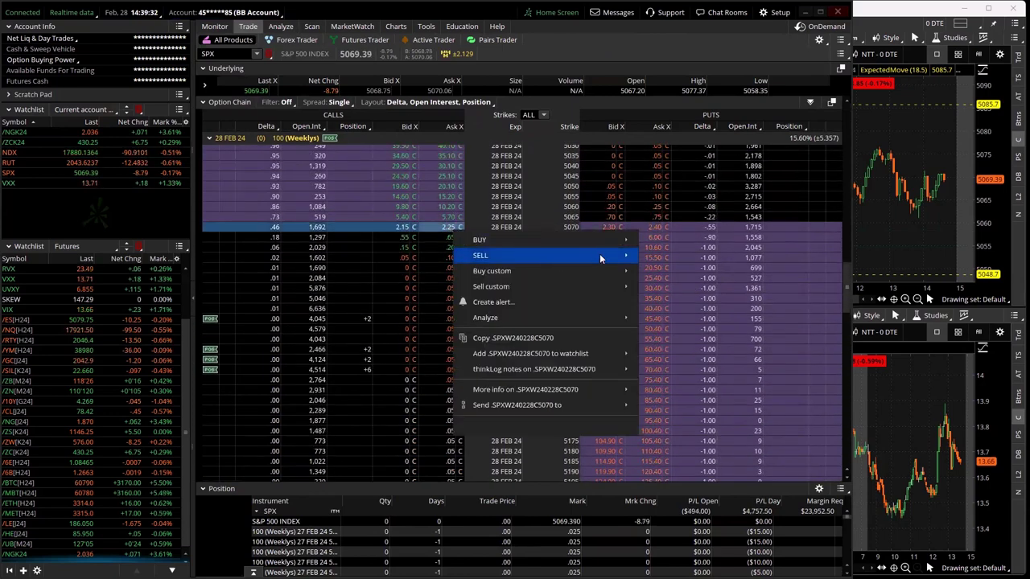
pyautogui.moveTo(604, 255)
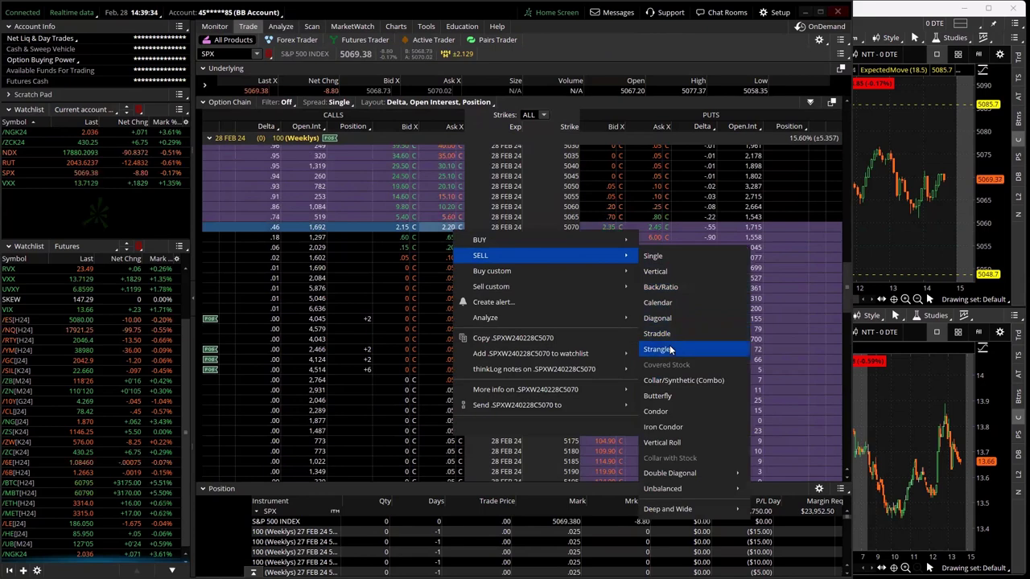
pyautogui.click(670, 394)
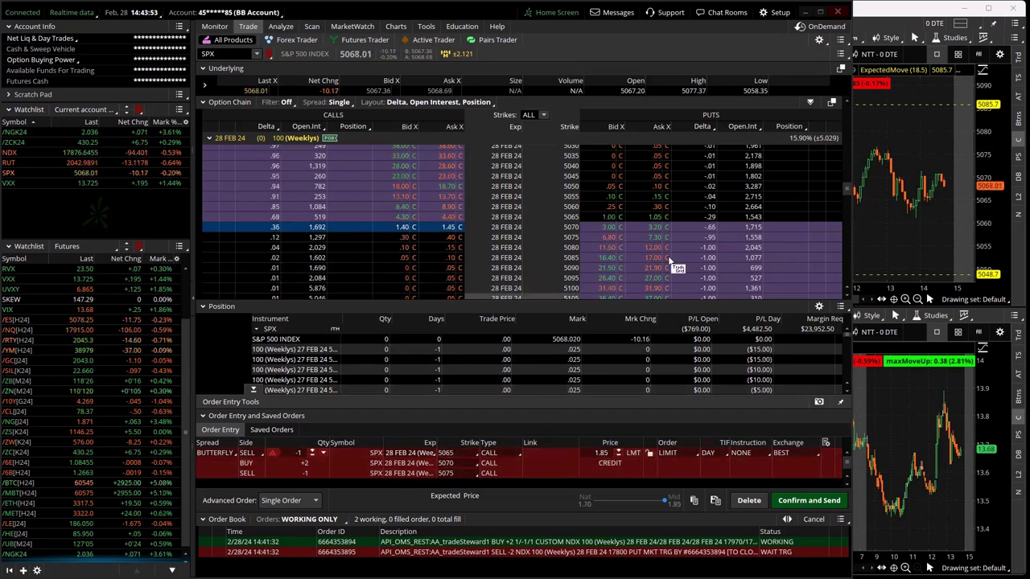
# Collapse the Position section and create a sell butterfly order from the SPX 28 FEB 24 5065 put, using the 5070/5065/5060 put strikes.
pyautogui.click(204, 306)
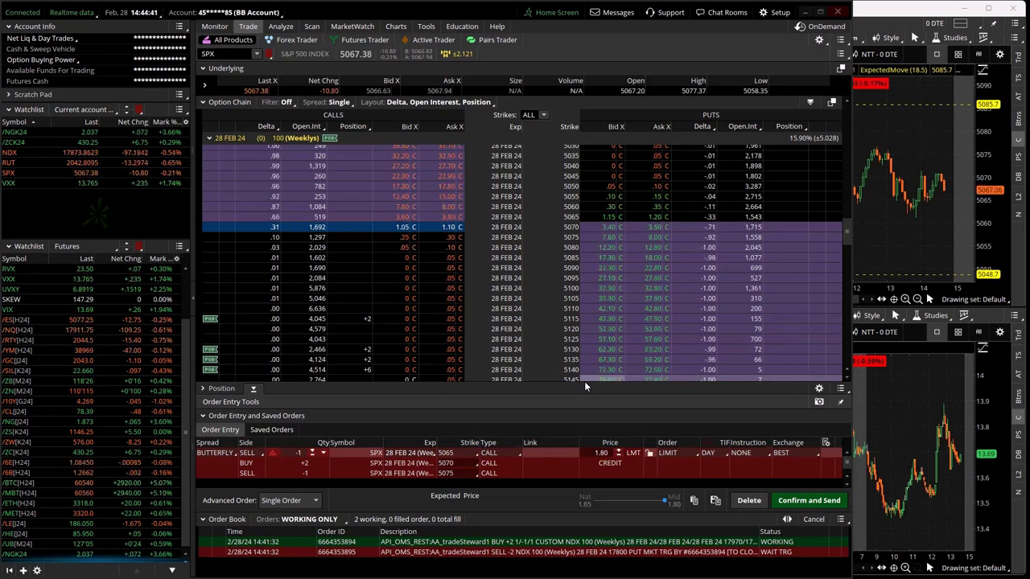
pyautogui.rightClick(600, 217)
pyautogui.moveTo(702, 249)
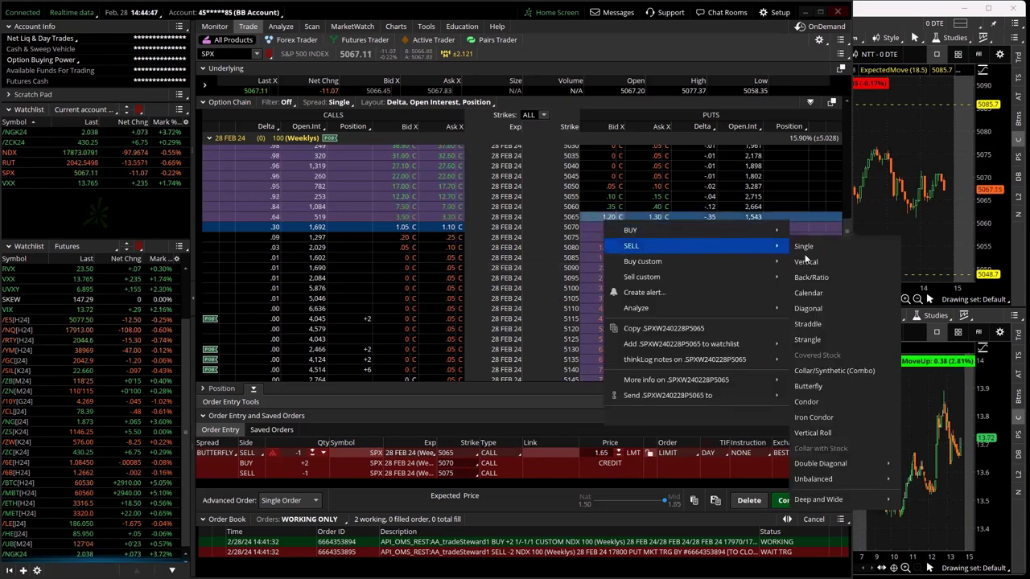
pyautogui.click(814, 387)
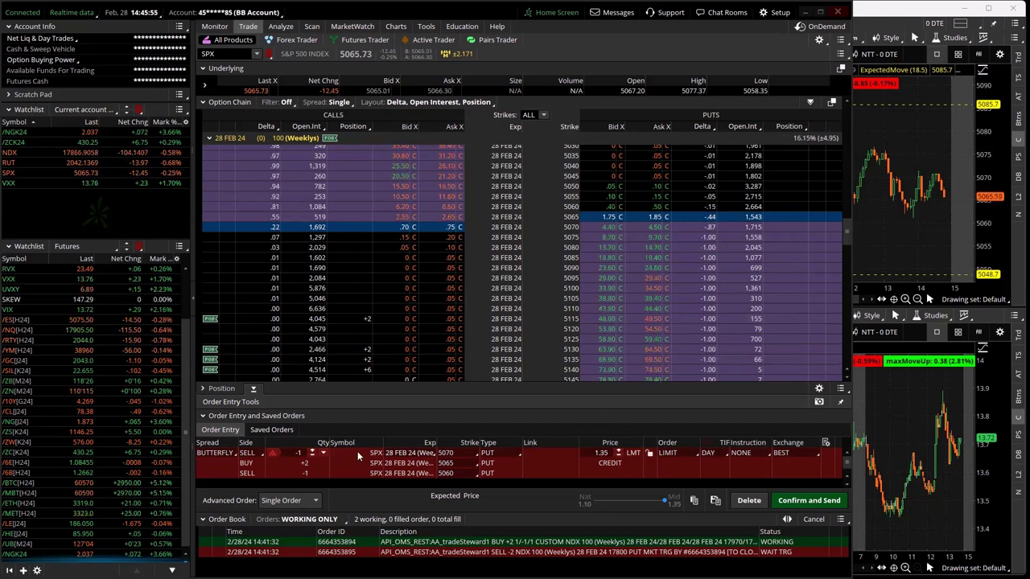
# Set the put butterfly order to 20 contracts at a 2.00 limit credit and send it.
pyautogui.click(298, 453)
pyautogui.write('20')
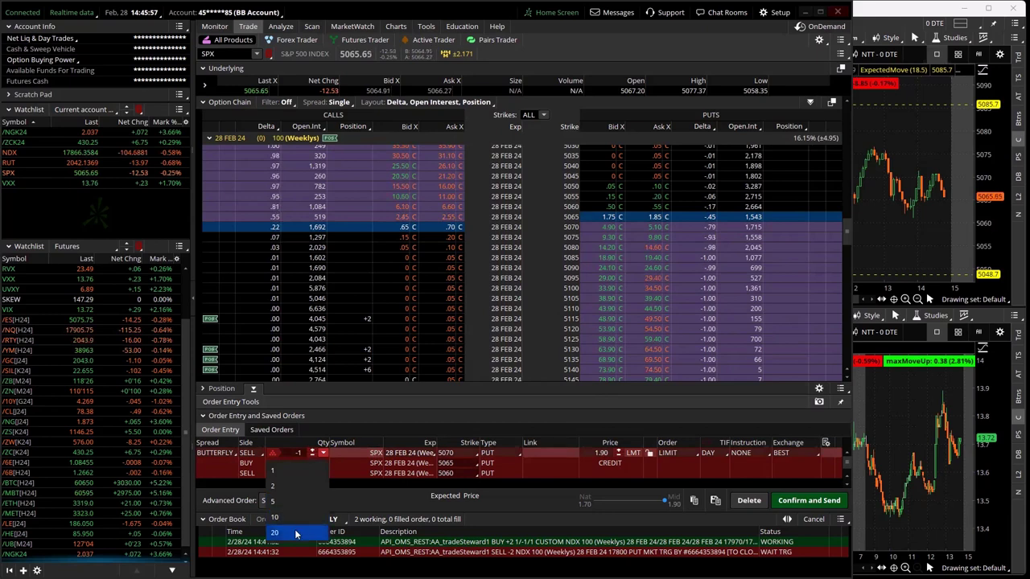
pyautogui.click(618, 451)
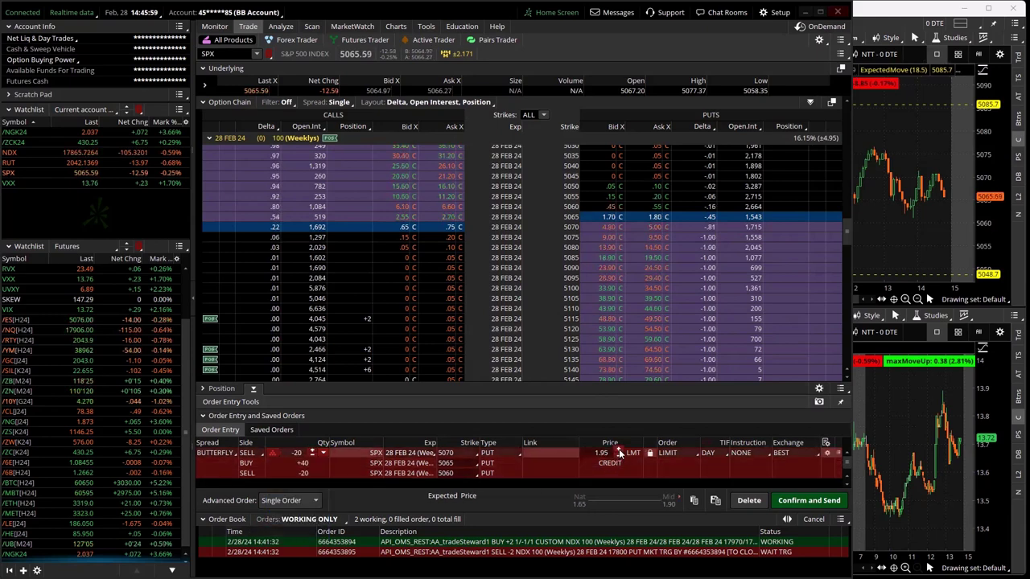
pyautogui.click(619, 451)
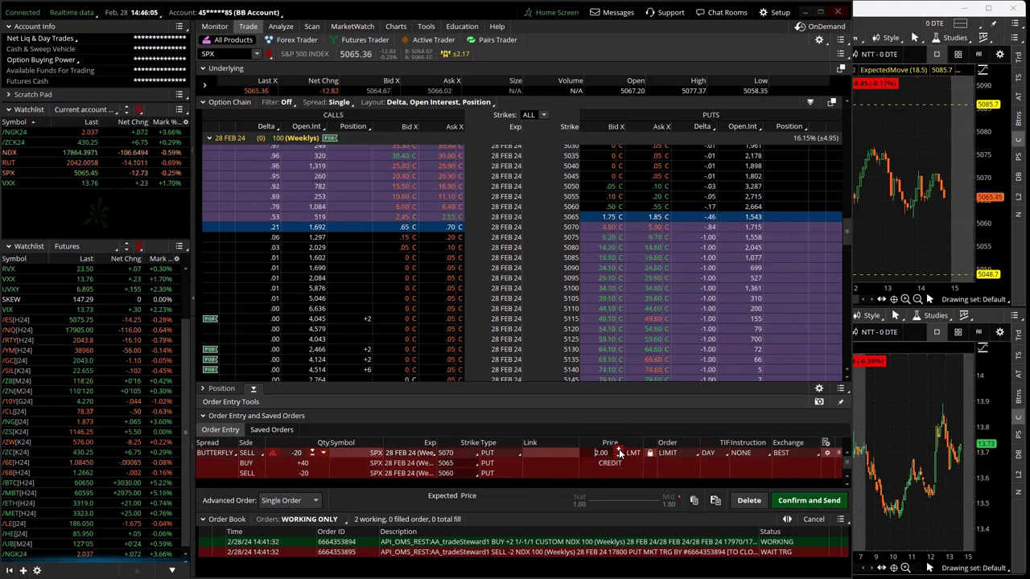
pyautogui.click(796, 499)
pyautogui.click(795, 491)
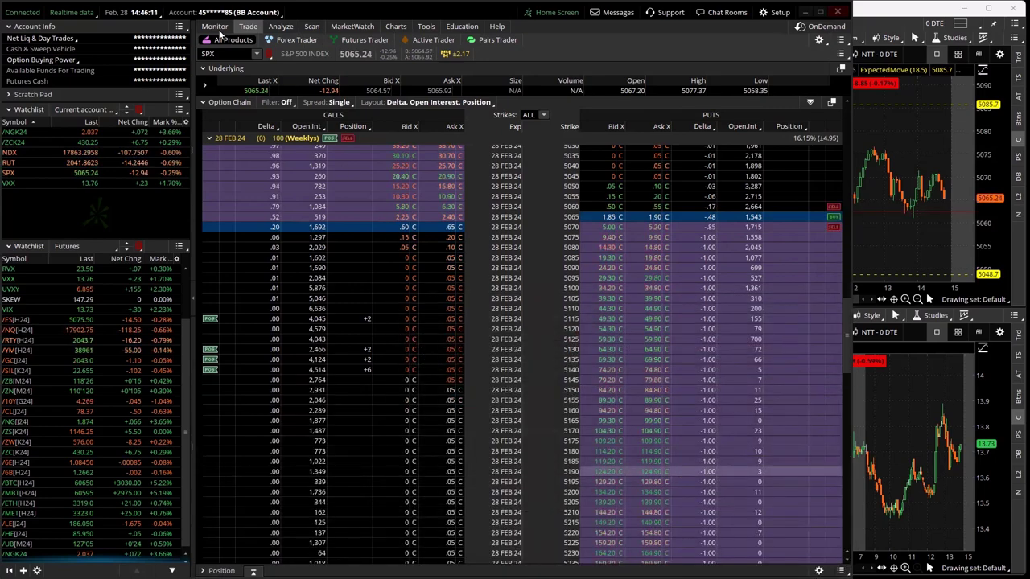
# Show the account's activity and positions with the working and filled orders expanded.
pyautogui.click(216, 26)
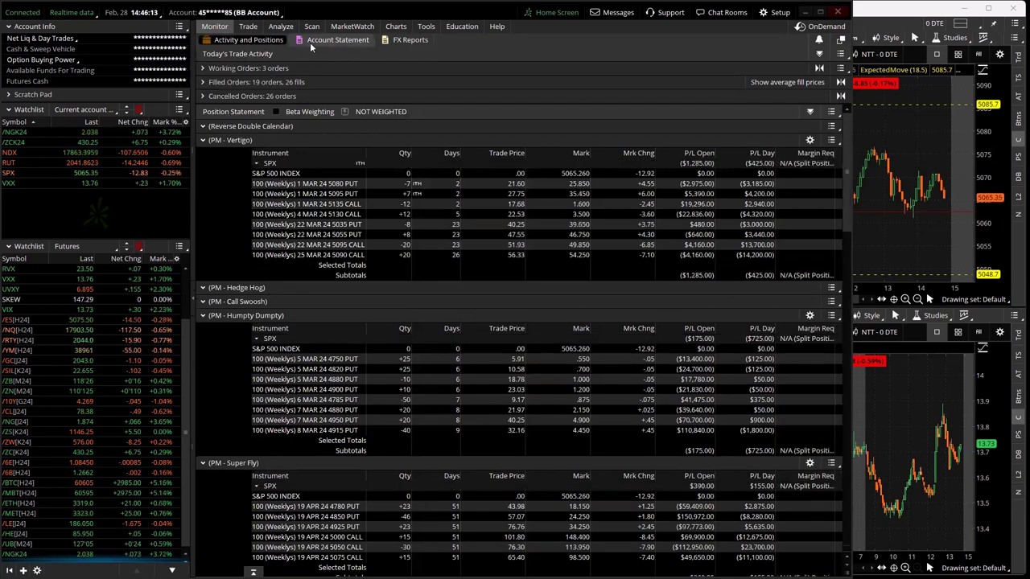
pyautogui.click(334, 39)
pyautogui.click(248, 39)
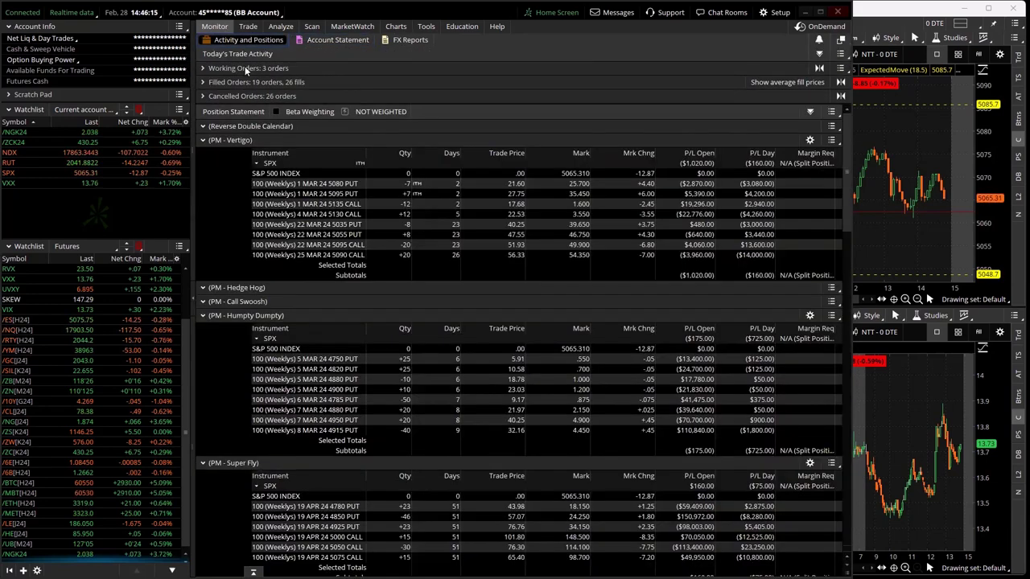
pyautogui.click(204, 82)
pyautogui.click(203, 68)
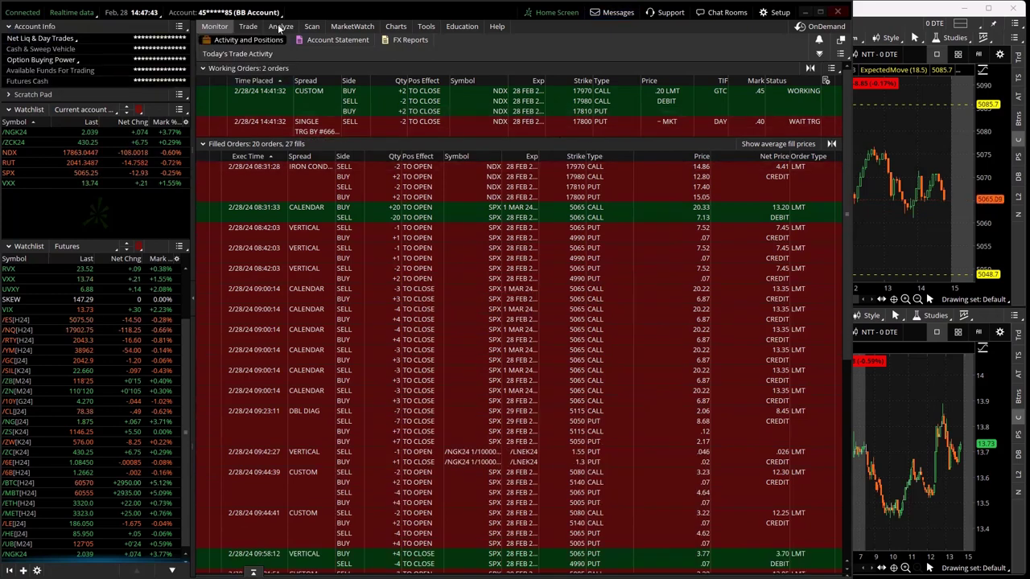
# Limit the SPX risk profile to the butterfly legs: the short 5060, long 5065 and short 5070 puts expiring 28 FEB 24.
pyautogui.click(281, 25)
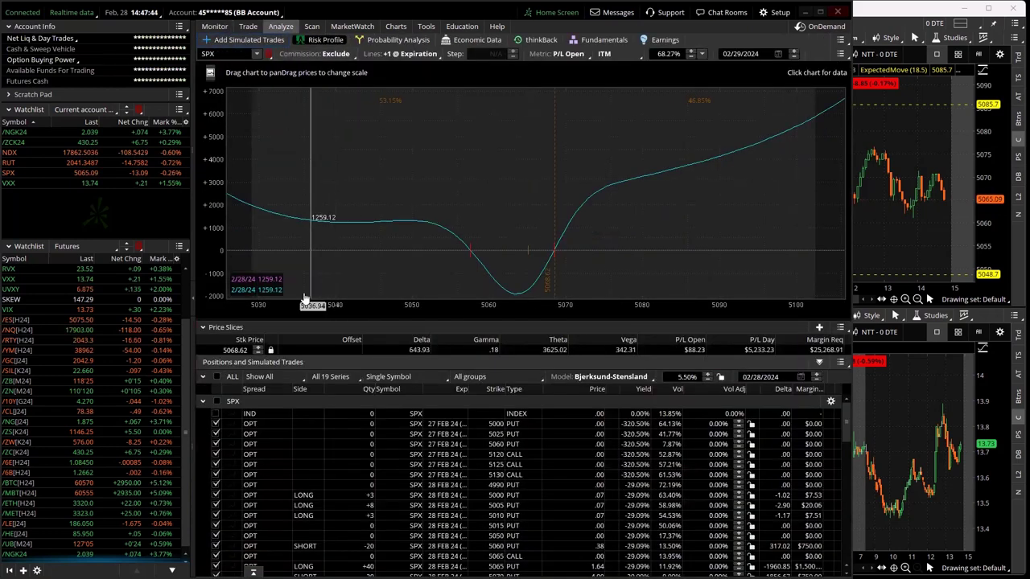
pyautogui.click(216, 376)
pyautogui.scroll(-1, 246, 487)
pyautogui.scroll(-1, 247, 487)
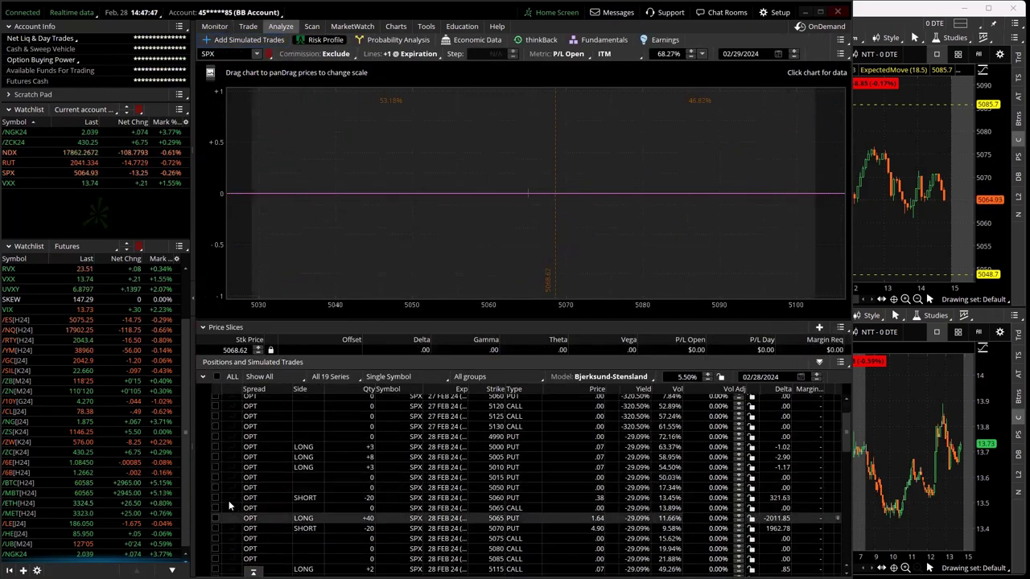
pyautogui.click(215, 497)
pyautogui.click(216, 518)
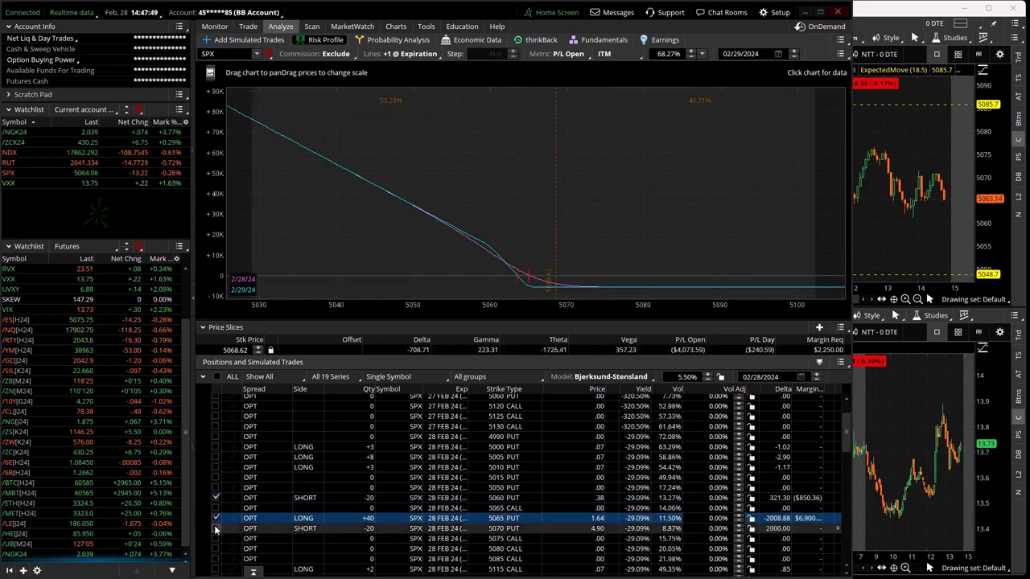
pyautogui.click(215, 528)
pyautogui.moveTo(538, 246)
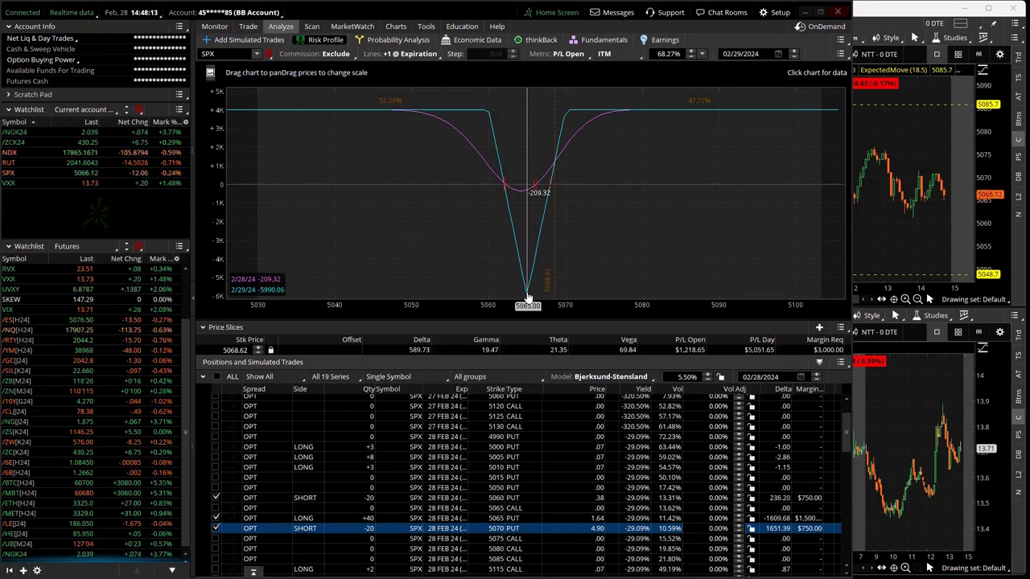
pyautogui.moveTo(528, 299); pyautogui.dragTo(520, 298)
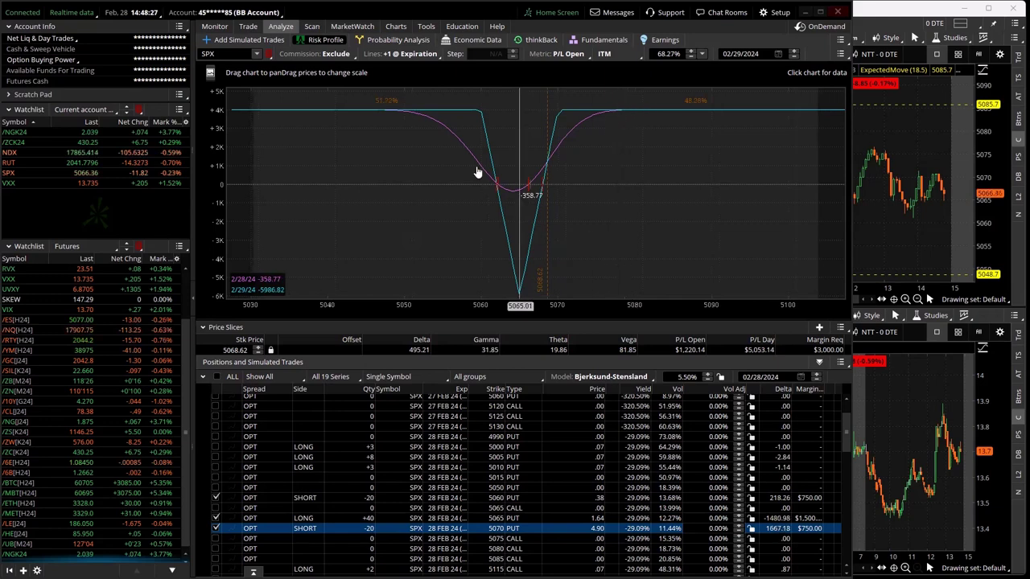
# Create a buy vertical order from the SPX 28 FEB 24 5070 put, using the 5070/5065 put strikes.
pyautogui.click(248, 26)
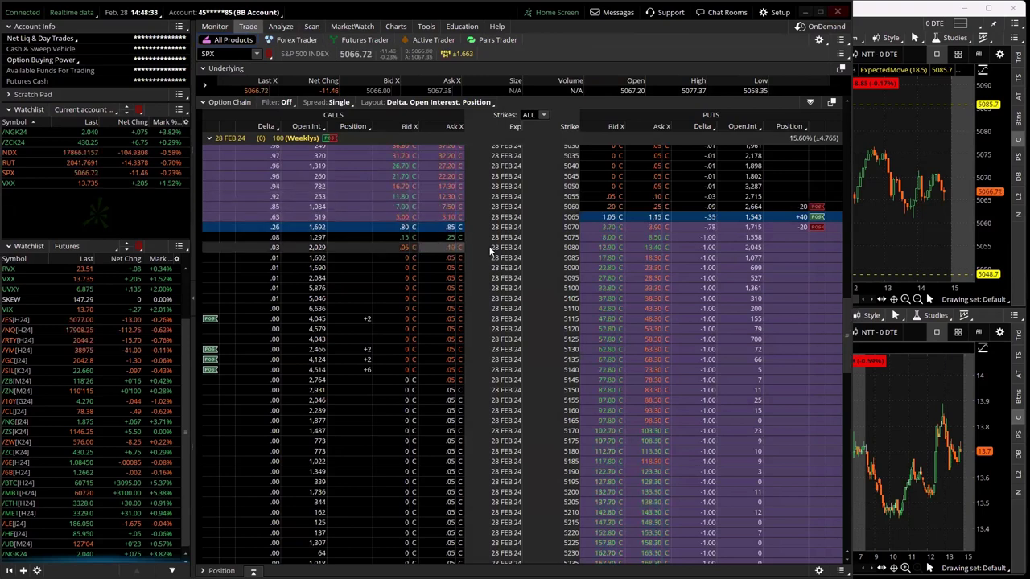
pyautogui.click(617, 229)
pyautogui.rightClick(617, 229)
pyautogui.moveTo(765, 239)
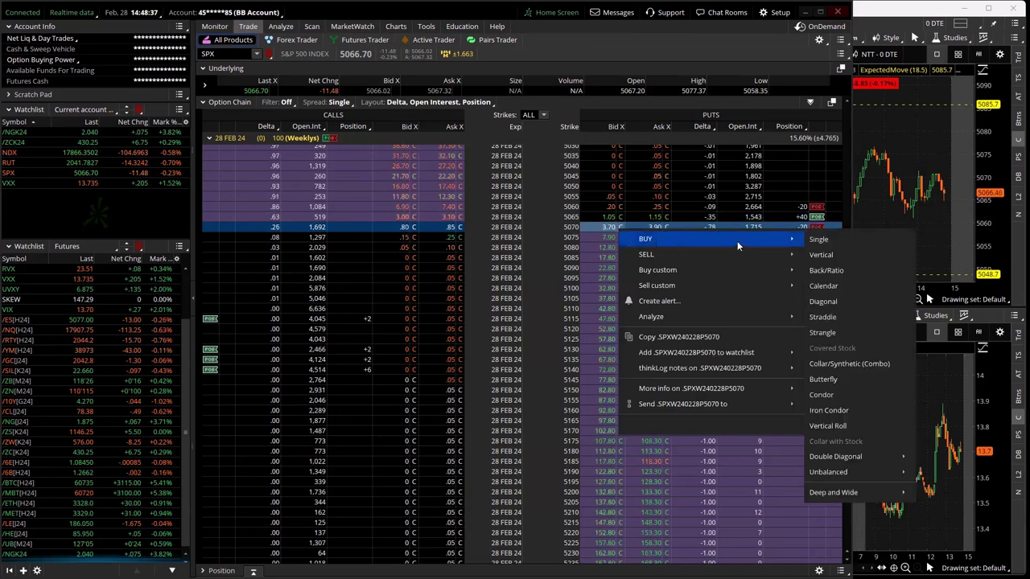
pyautogui.click(811, 256)
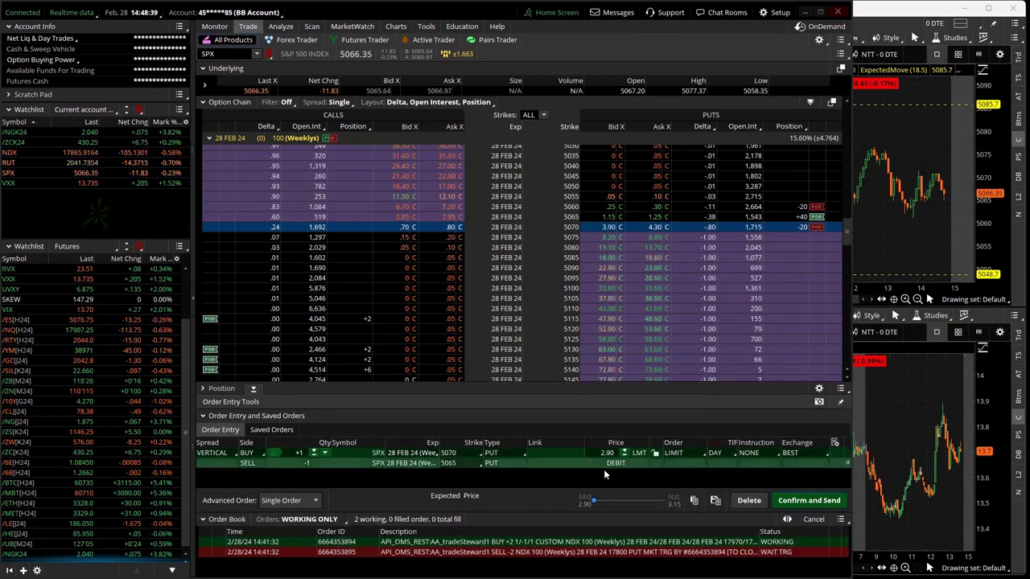
# Set the put vertical order to 20 contracts at a 1.00 limit debit and send it.
pyautogui.click(608, 452)
pyautogui.write('1')
pyautogui.click(324, 453)
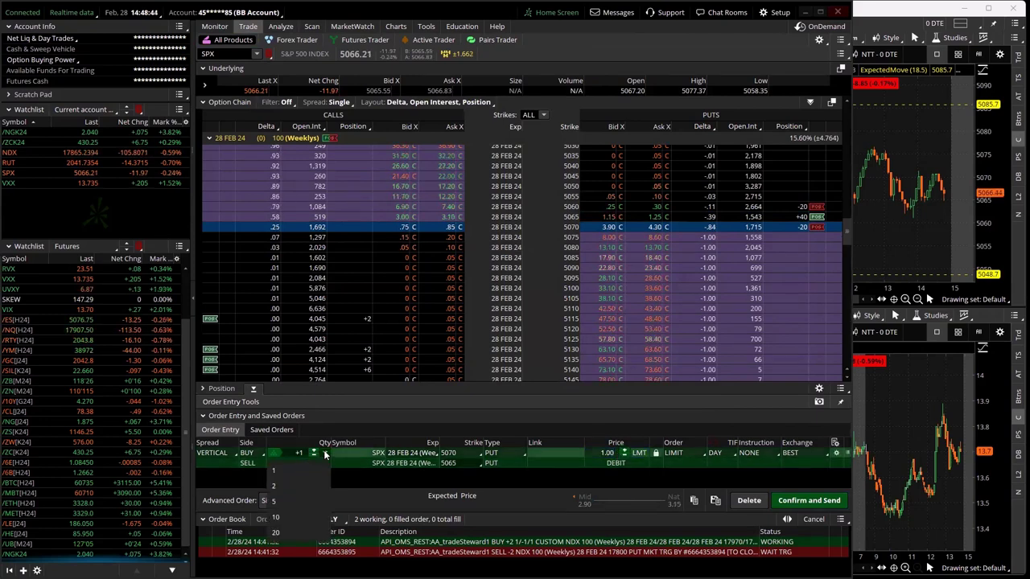
pyautogui.click(295, 531)
pyautogui.click(808, 500)
pyautogui.click(804, 427)
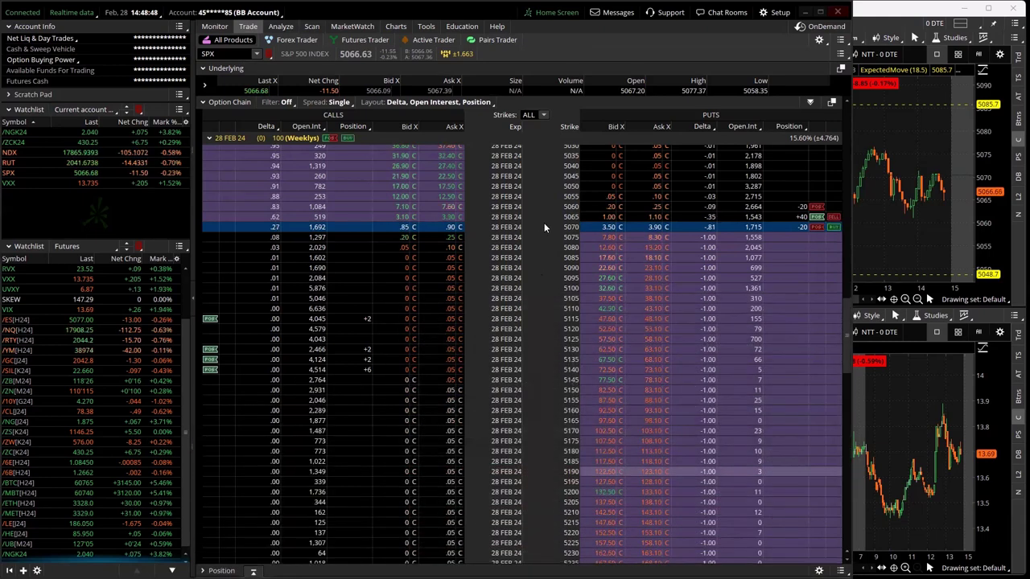
pyautogui.rightClick(448, 219)
pyautogui.moveTo(553, 232)
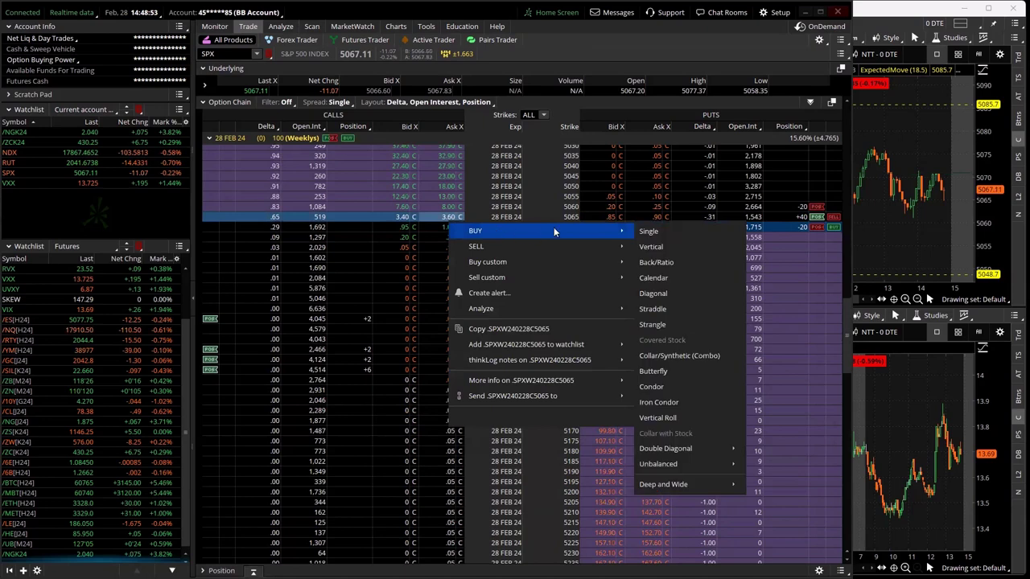
pyautogui.click(652, 247)
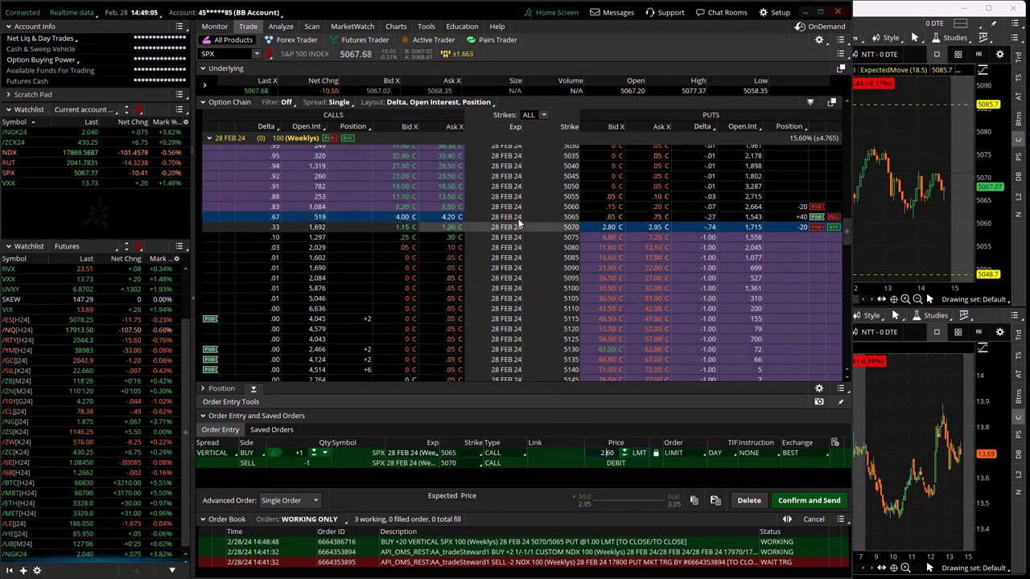
# Create a buy vertical order from the SPX 28 FEB 24 5060 call, using the 5060/5065 call strikes.
pyautogui.rightClick(451, 205)
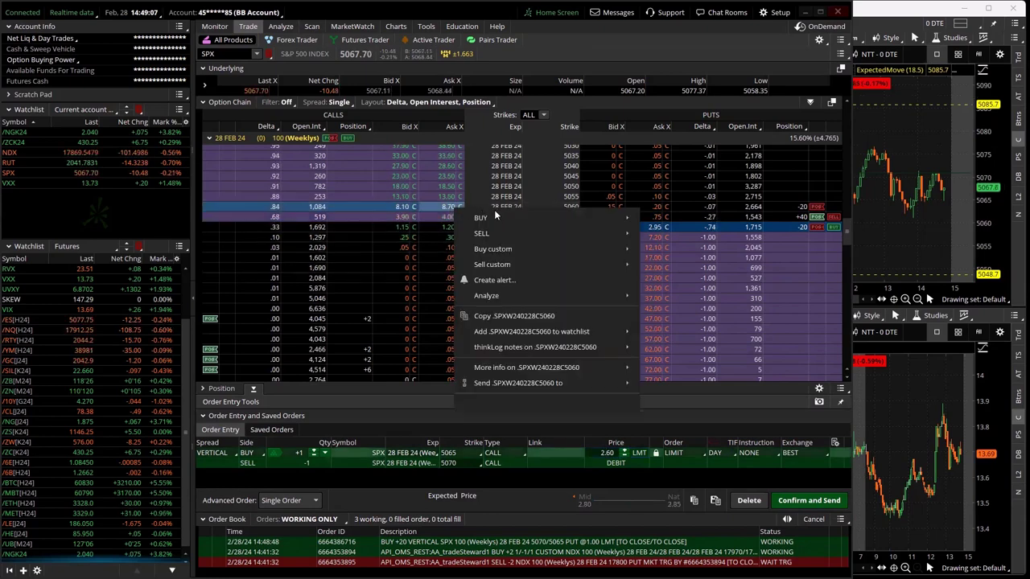
pyautogui.moveTo(576, 213)
pyautogui.click(663, 233)
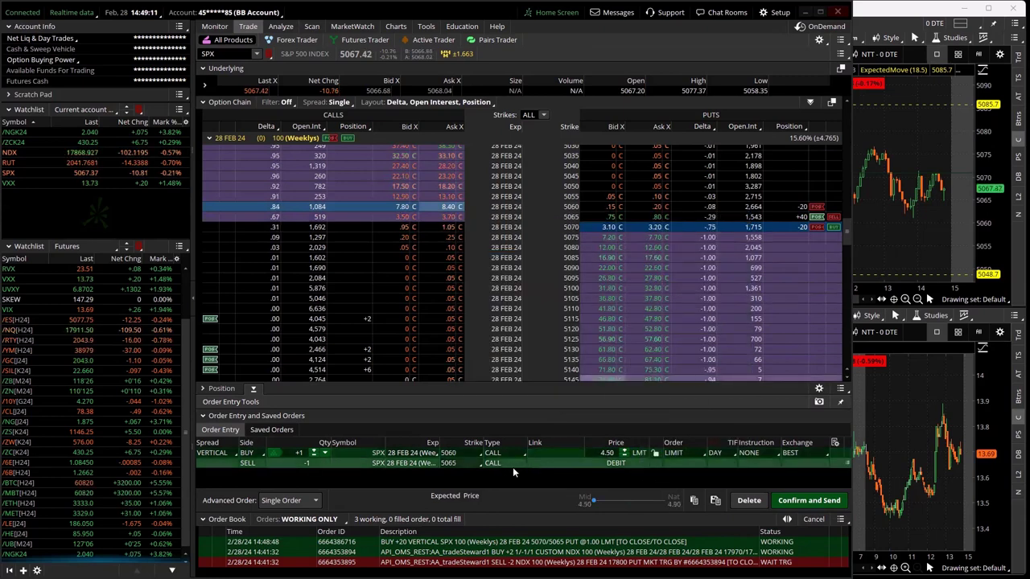
# Set the call vertical order to 20 contracts at a 1.00 limit debit and send it.
pyautogui.doubleClick(603, 453)
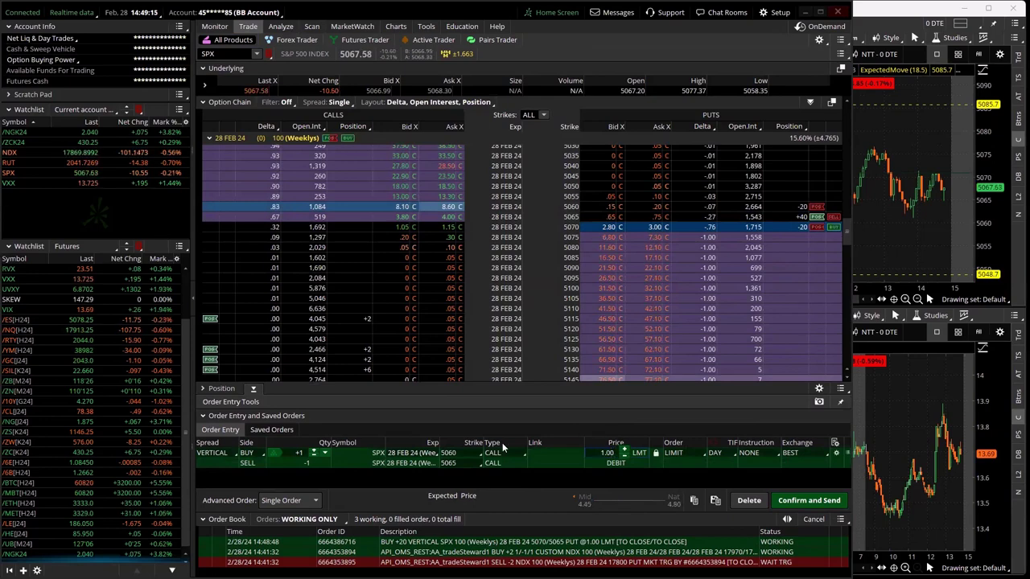
pyautogui.click(275, 452)
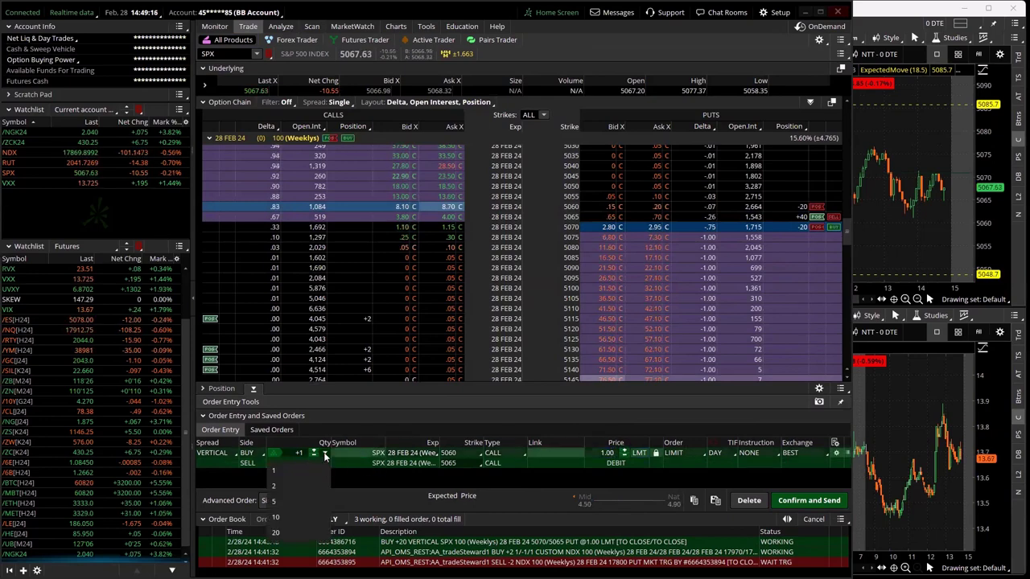
pyautogui.click(276, 532)
pyautogui.click(788, 499)
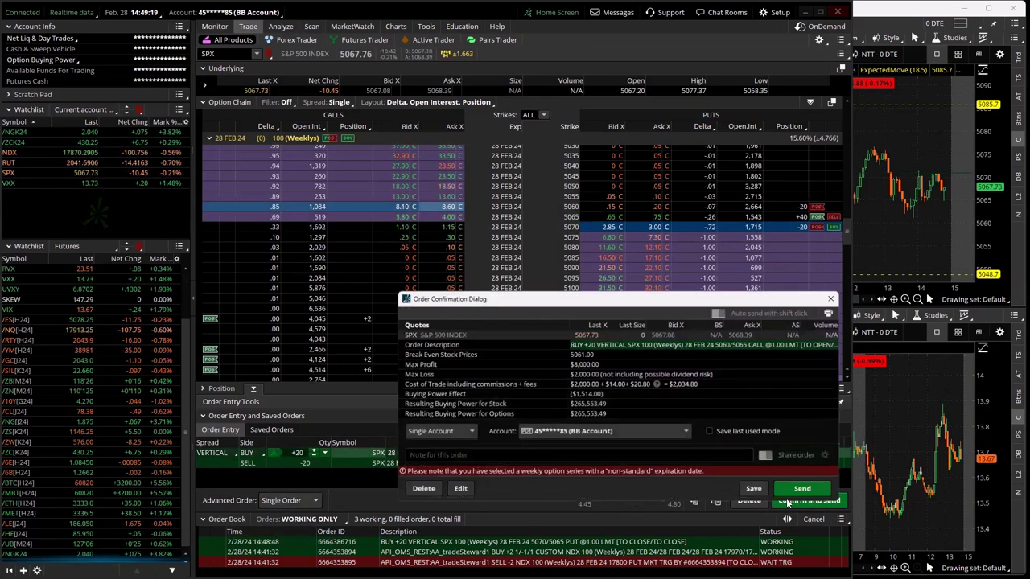
pyautogui.click(791, 496)
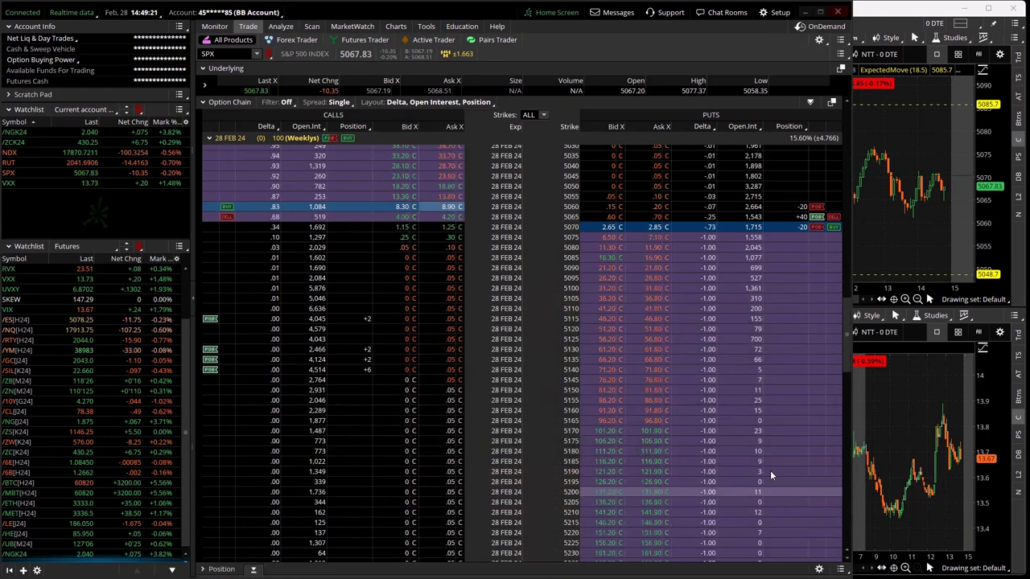
# Check the working orders and exclude the 28 FEB 24 5060 call from the SPX risk profile.
pyautogui.click(215, 26)
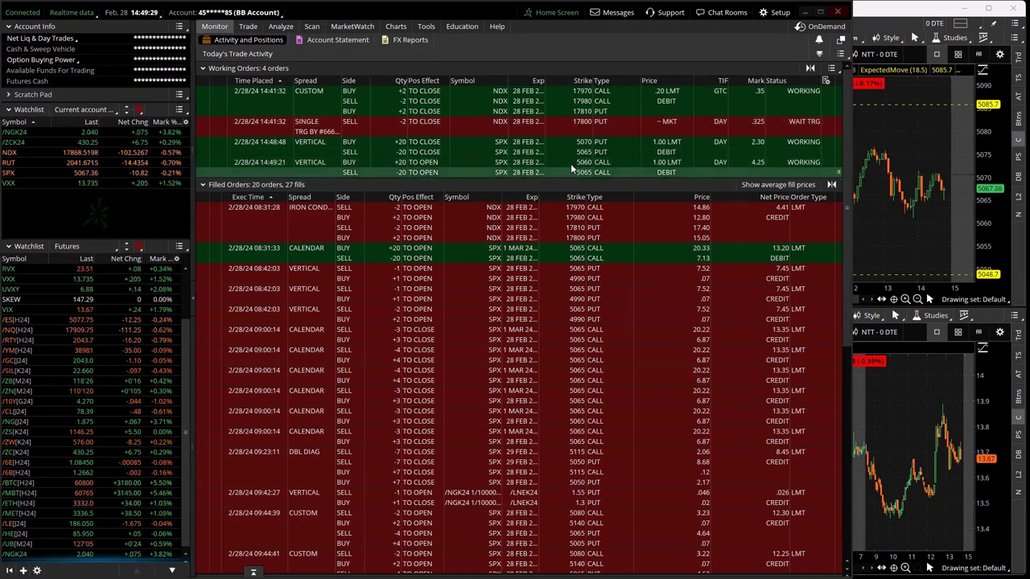
pyautogui.click(282, 28)
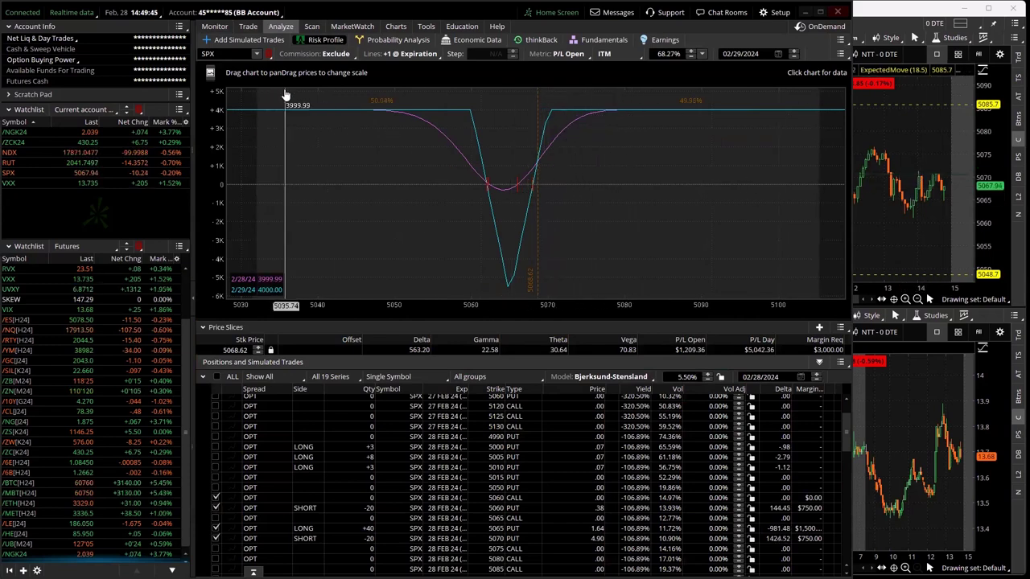
pyautogui.click(216, 495)
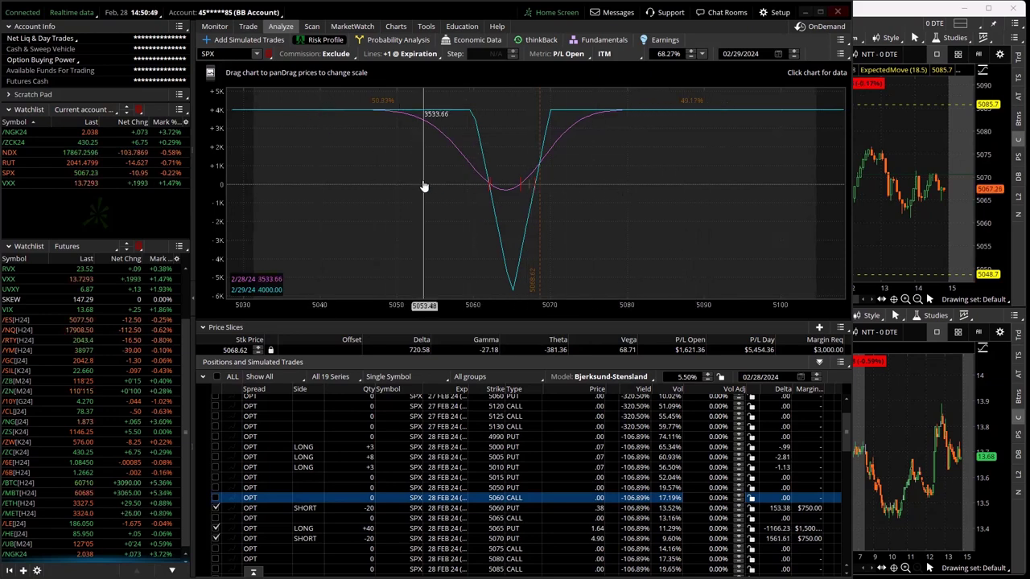
# Sort the filled orders by newest execution time and analyze the SPX 5070/5065/5060 put butterfly as a simulated trade.
pyautogui.click(214, 26)
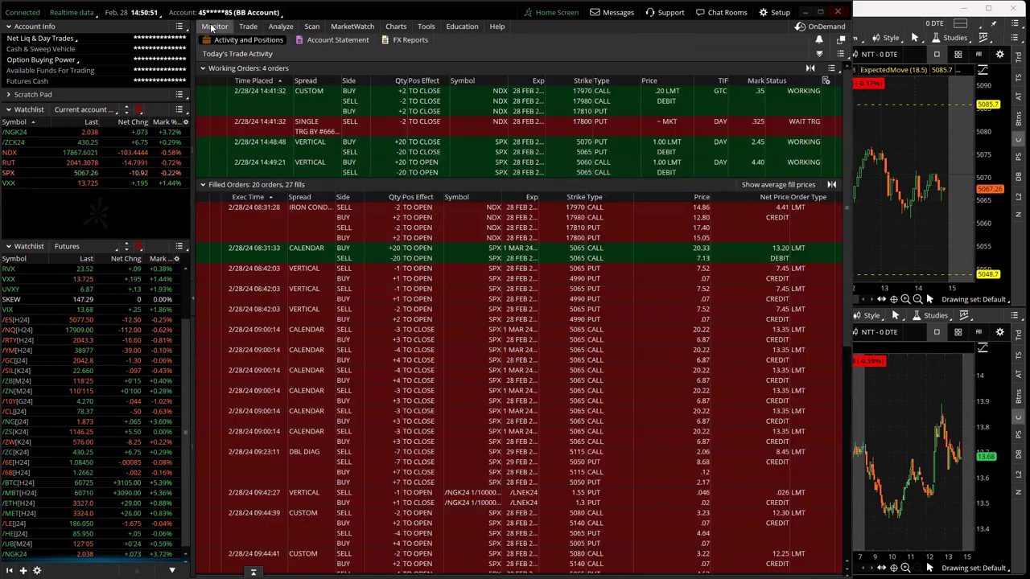
pyautogui.rightClick(321, 228)
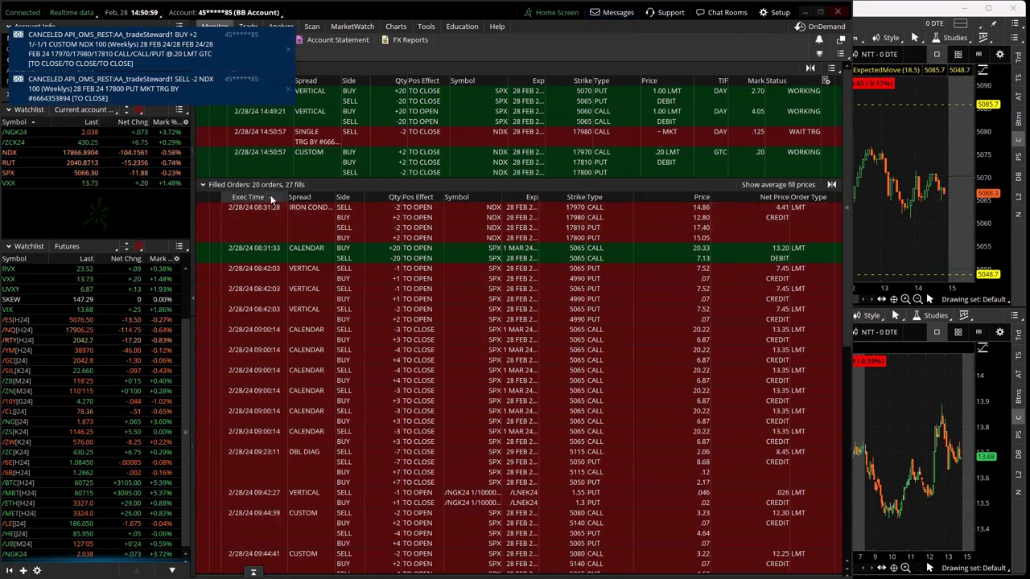
pyautogui.click(271, 196)
pyautogui.rightClick(312, 218)
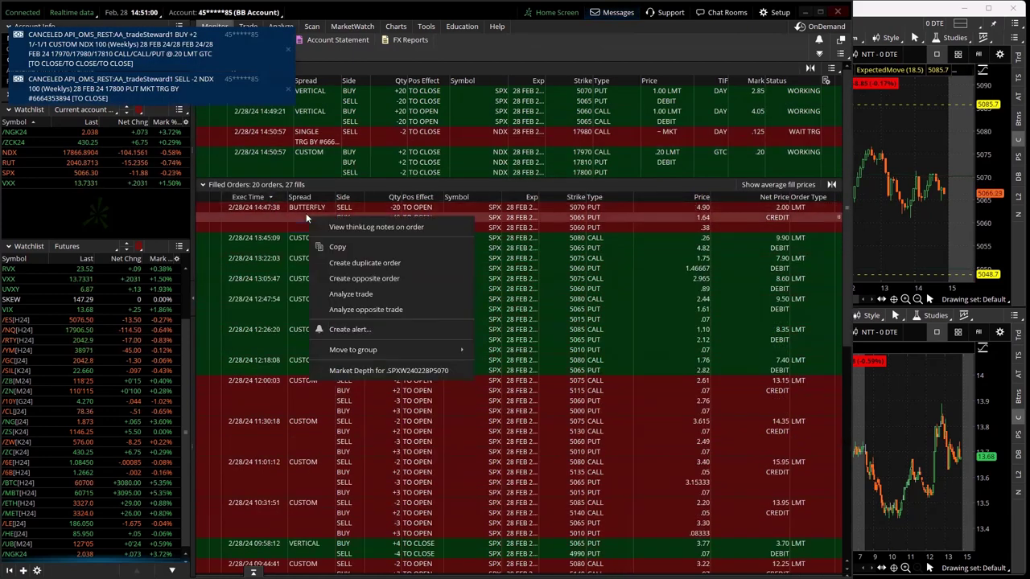
pyautogui.click(342, 293)
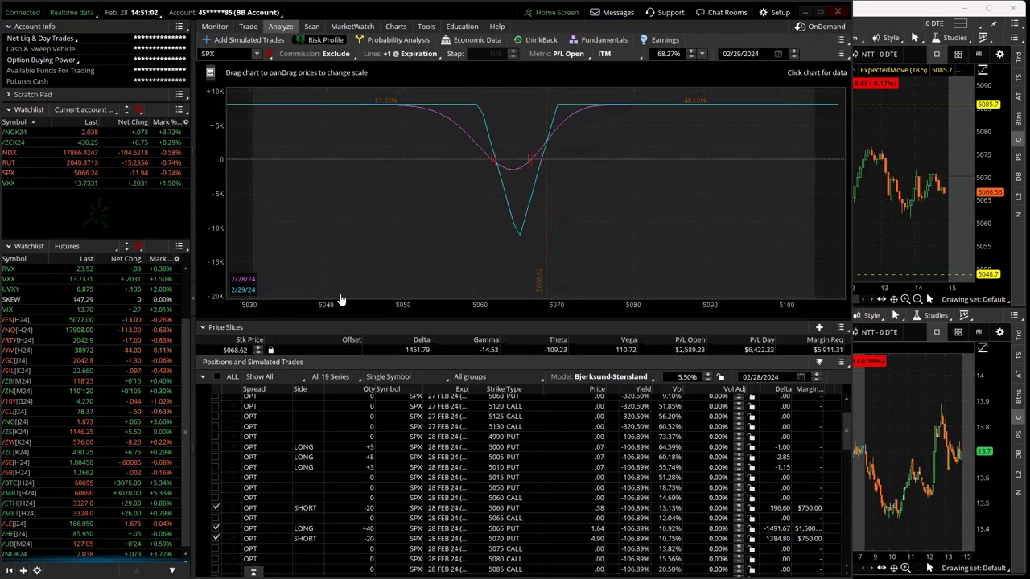
# Analyze the working SPX 28 FEB 24 5060/5065 call vertical order as a simulated trade.
pyautogui.click(215, 26)
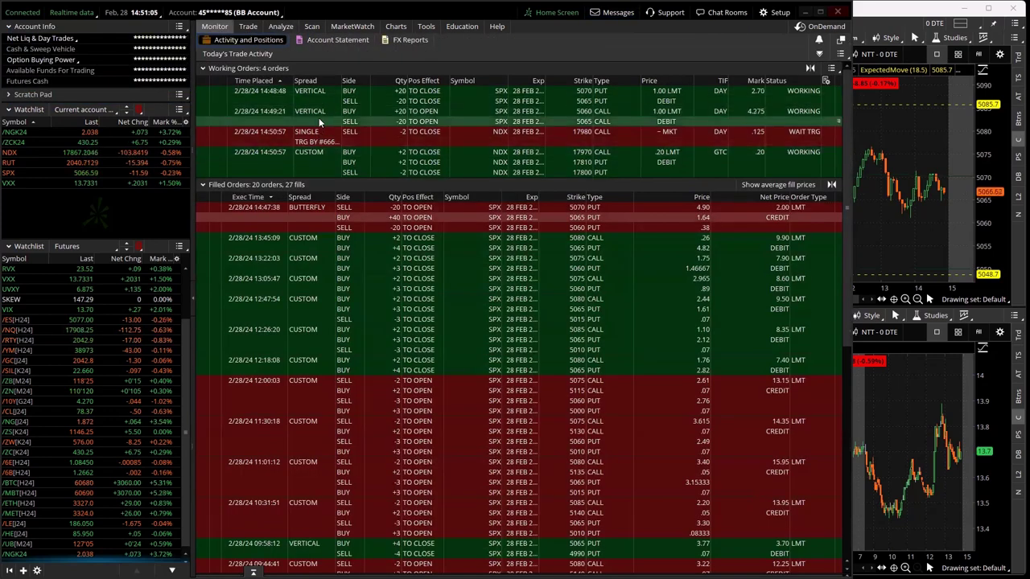
pyautogui.rightClick(330, 152)
pyautogui.click(346, 231)
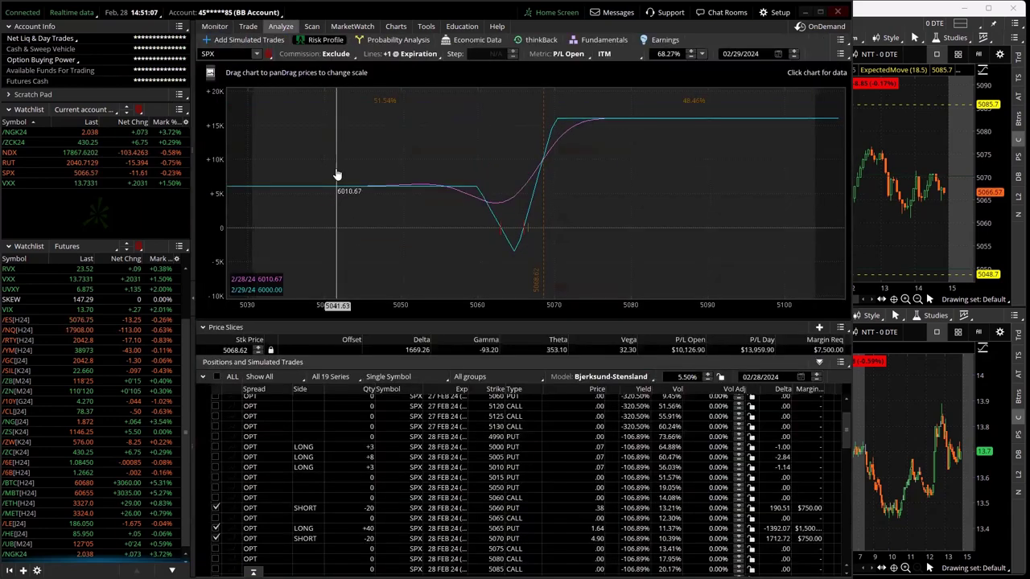
# Recheck the working orders, and hide the actual positions in the SPX risk profile to leave only the simulated trades.
pyautogui.click(215, 27)
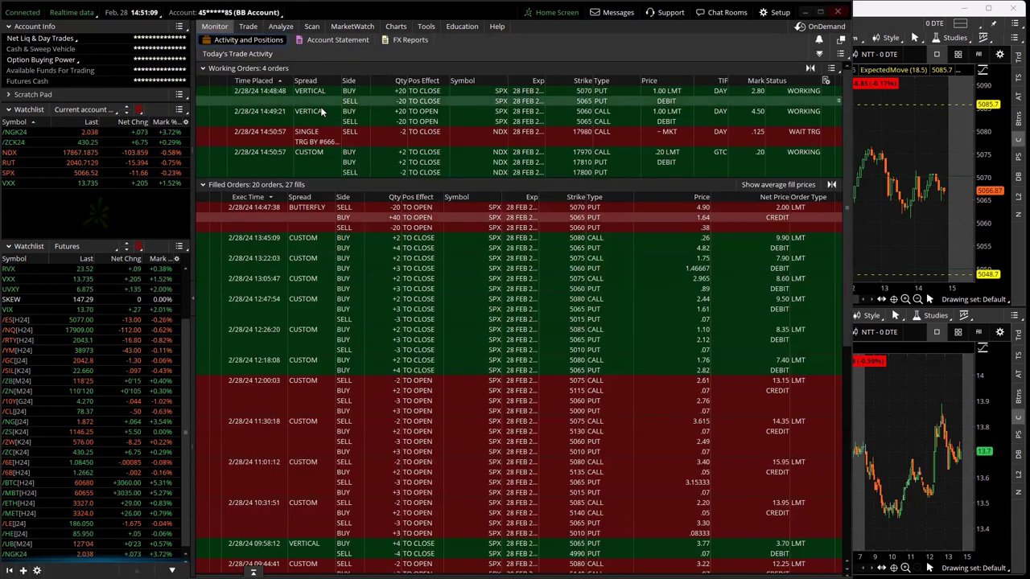
pyautogui.click(280, 27)
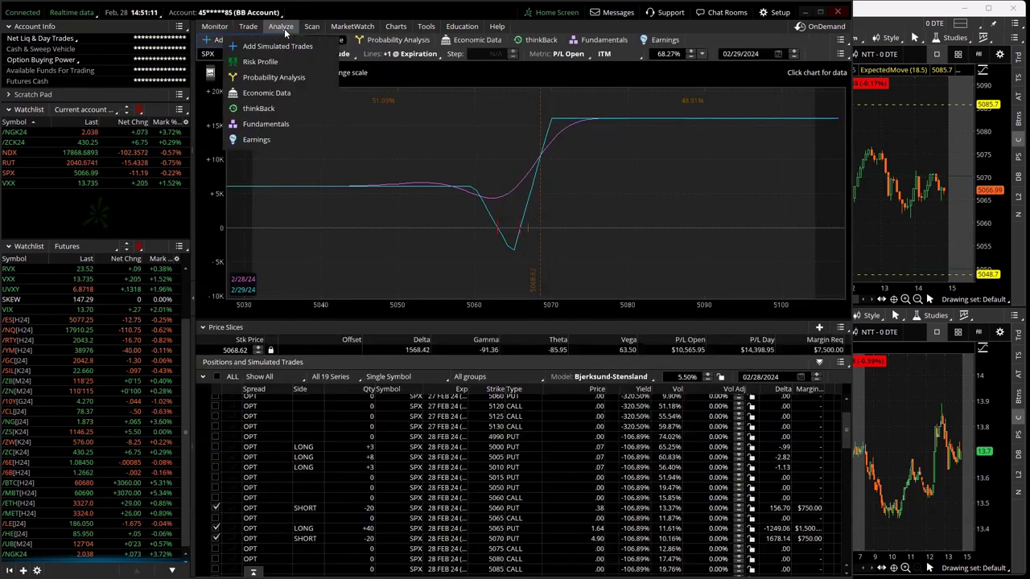
pyautogui.click(264, 384)
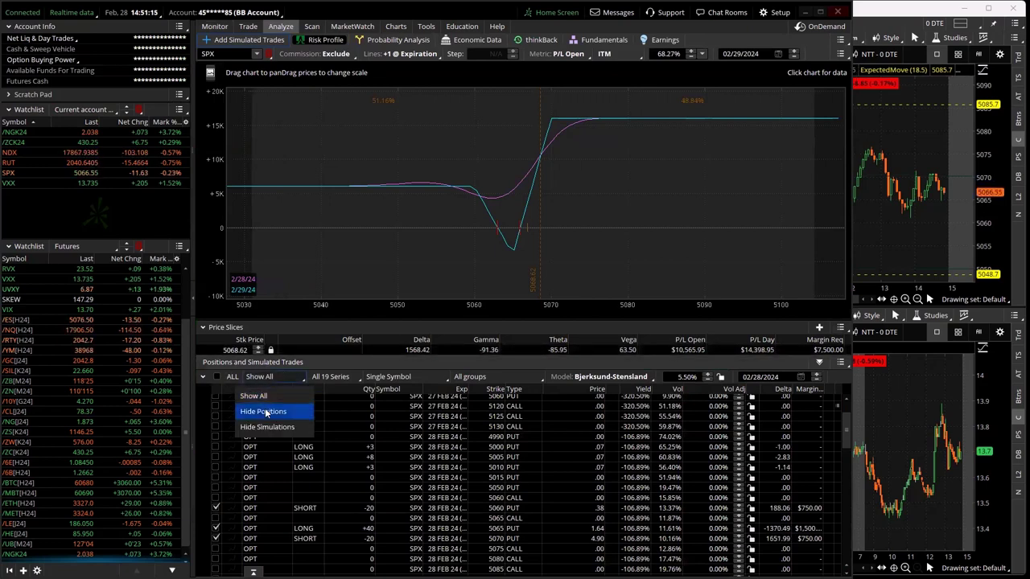
pyautogui.click(259, 413)
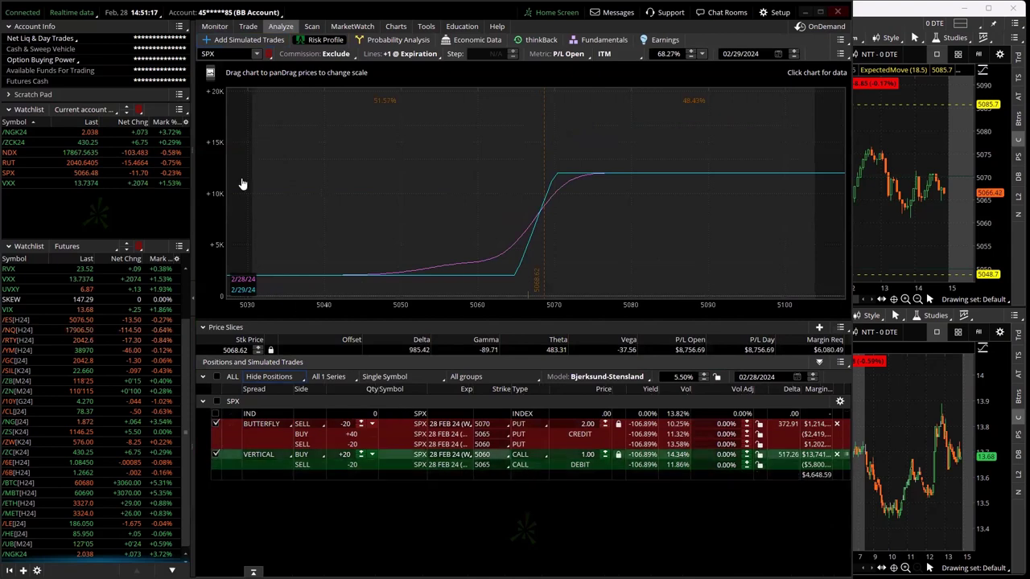
# Analyze the working SPX 28 FEB 24 5070/5065 put vertical order as a simulated trade.
pyautogui.click(223, 31)
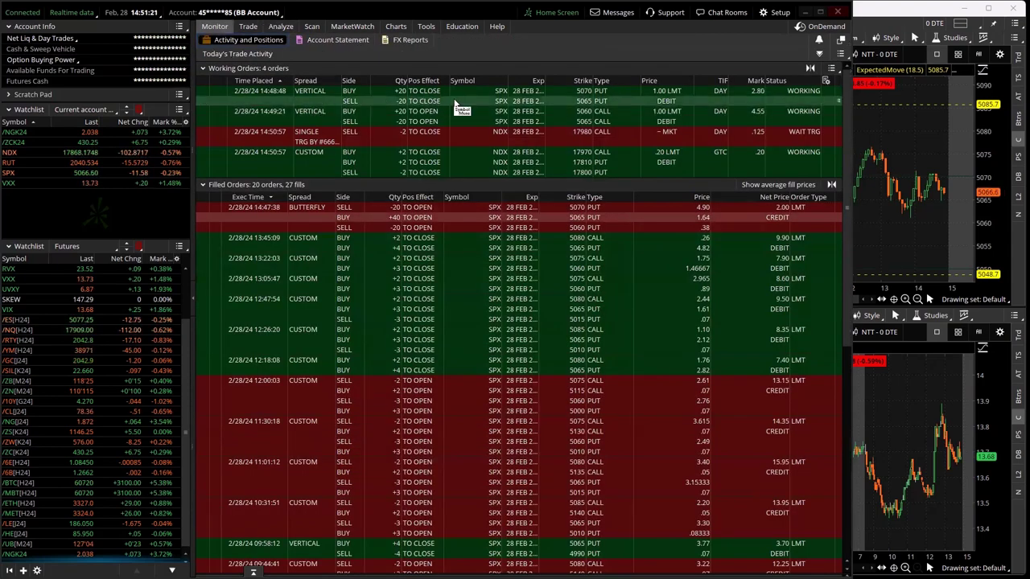
pyautogui.rightClick(320, 96)
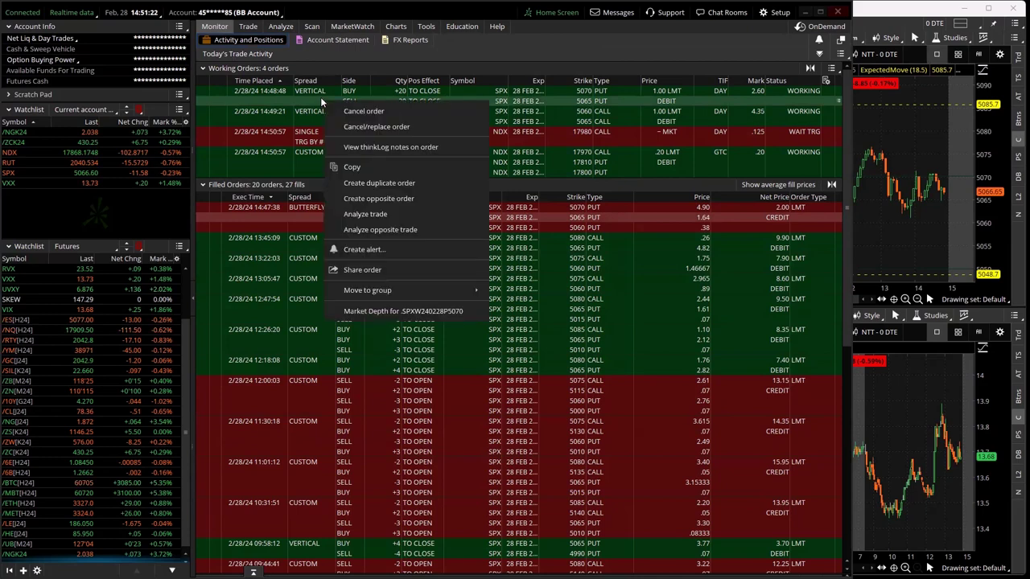
pyautogui.click(365, 214)
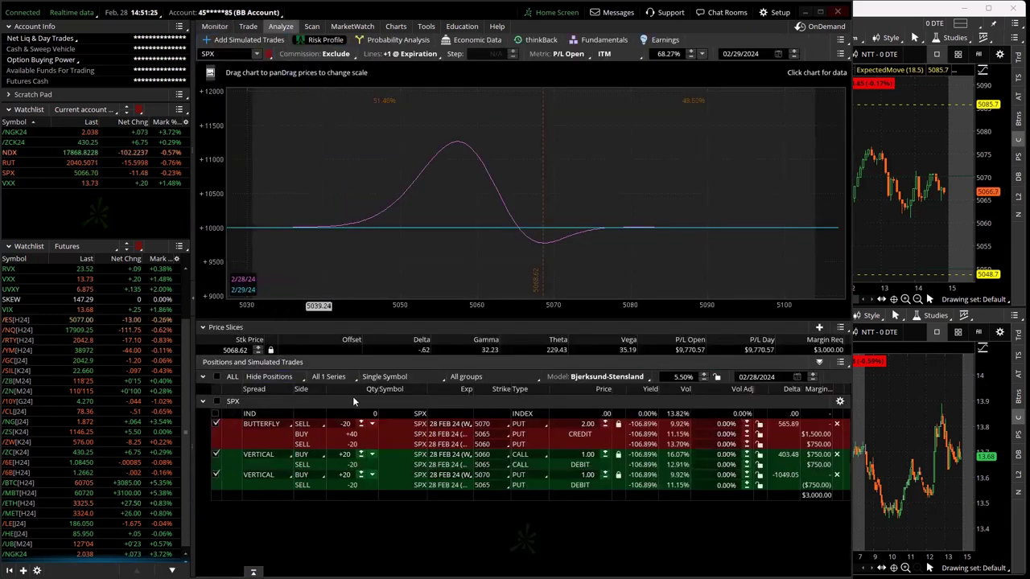
# Compare the butterfly's risk profile alone, with the put vertical added, and with the call vertical added, leaving both verticals excluded.
pyautogui.click(215, 474)
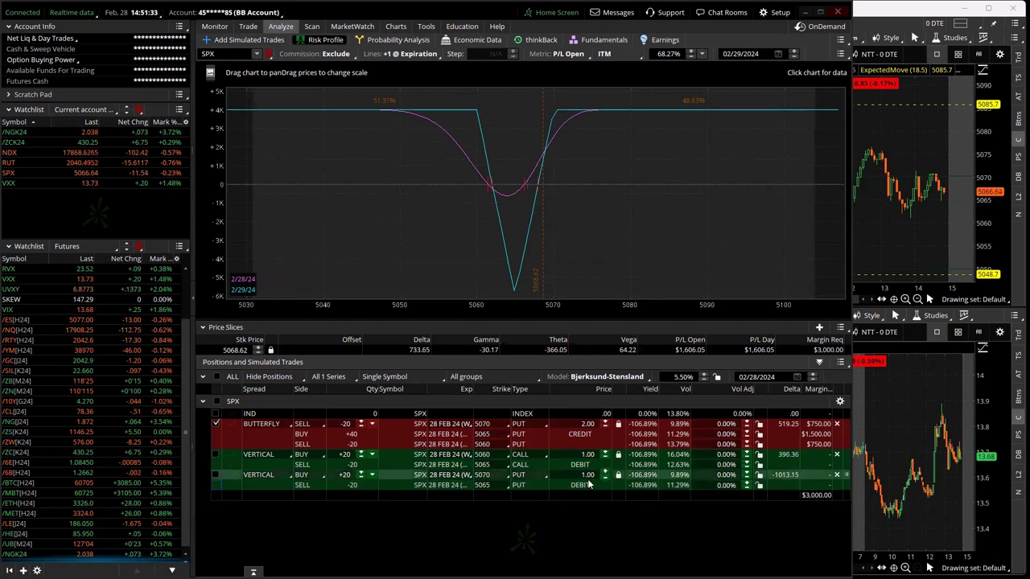
pyautogui.click(214, 475)
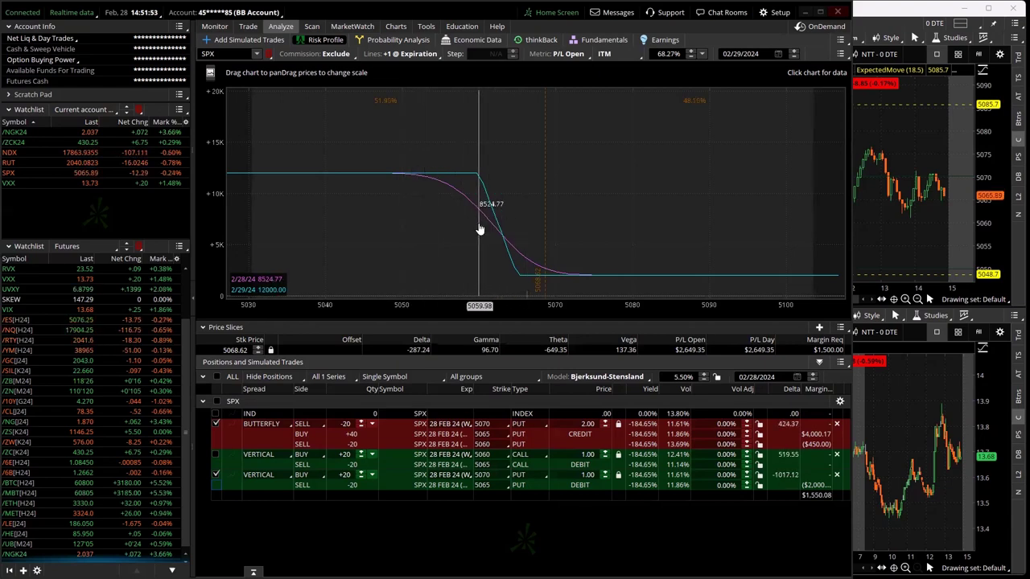
pyautogui.click(216, 474)
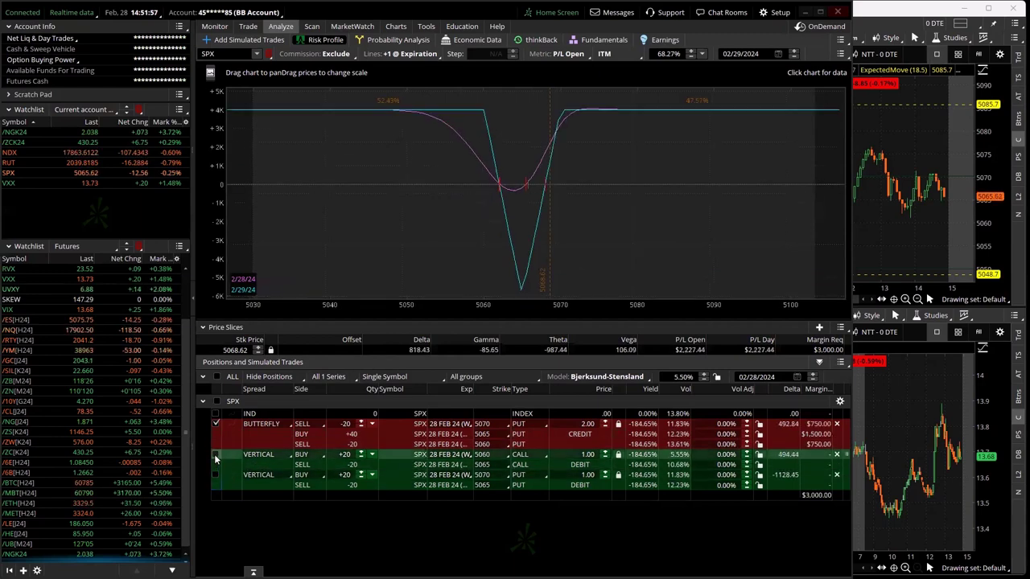
pyautogui.click(216, 454)
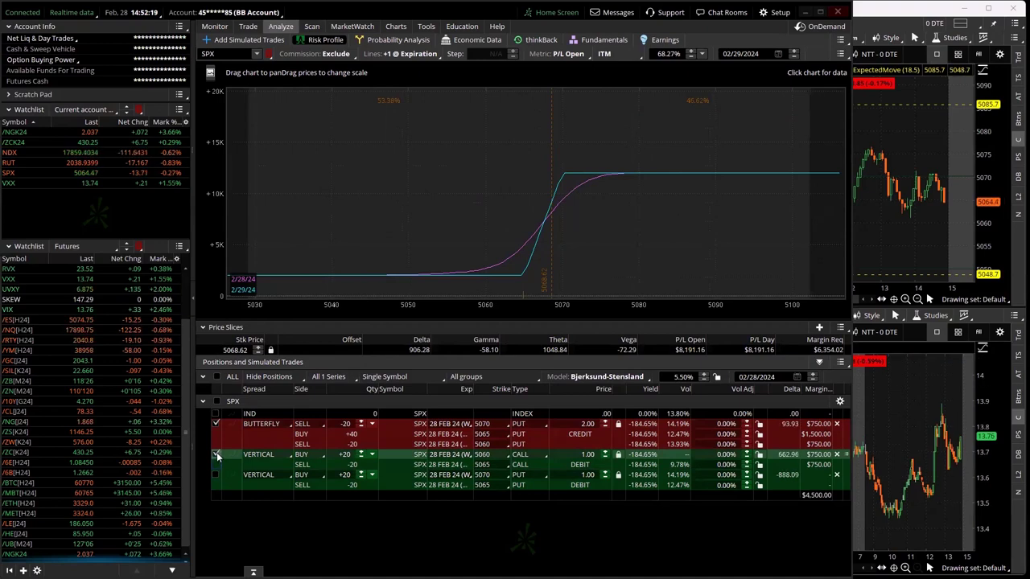
pyautogui.click(215, 453)
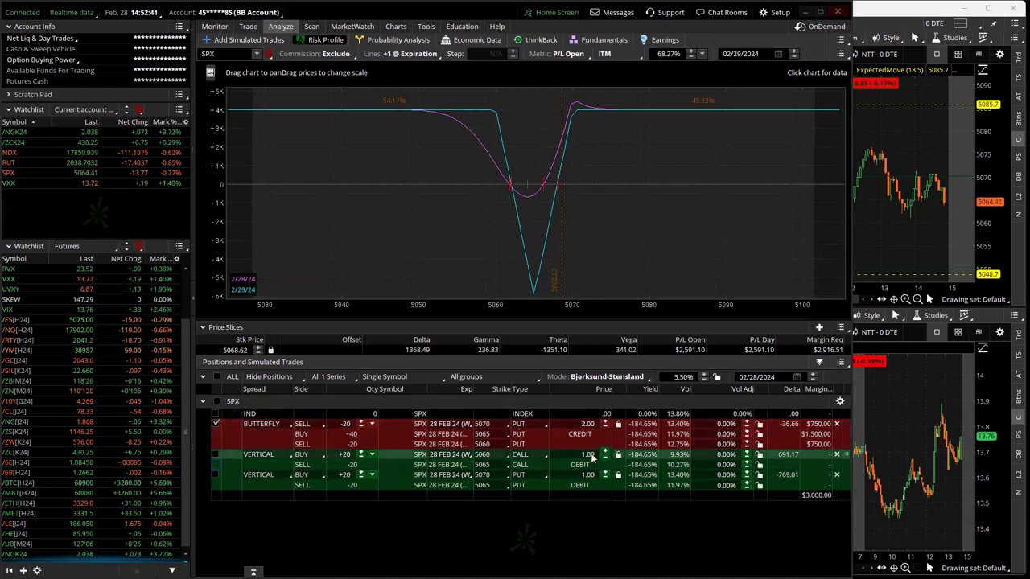
# Set the simulated butterfly, call vertical and put vertical to 1 contract each.
pyautogui.click(371, 424)
pyautogui.click(352, 442)
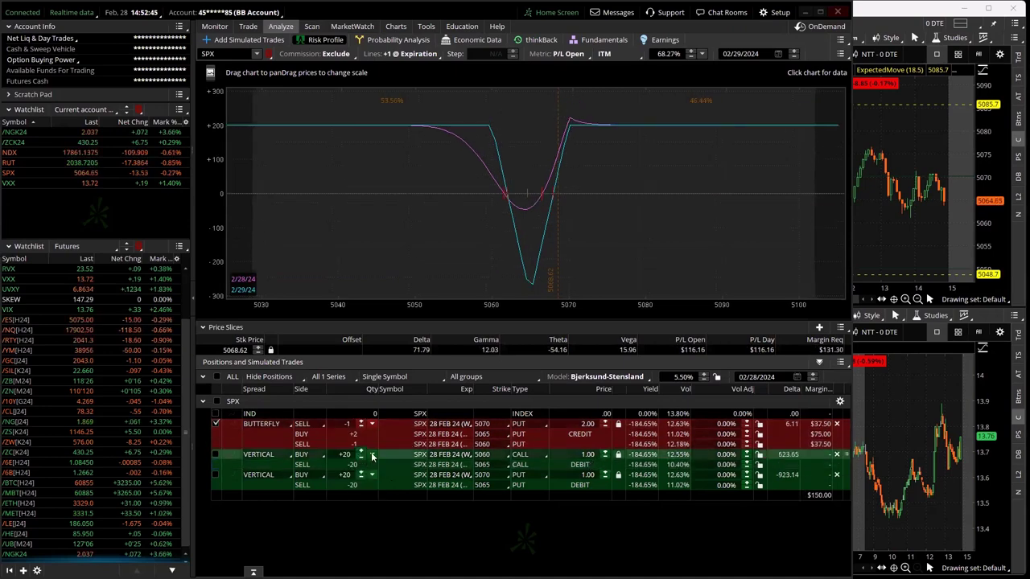
pyautogui.click(372, 457)
pyautogui.click(352, 473)
pyautogui.click(371, 475)
pyautogui.click(353, 491)
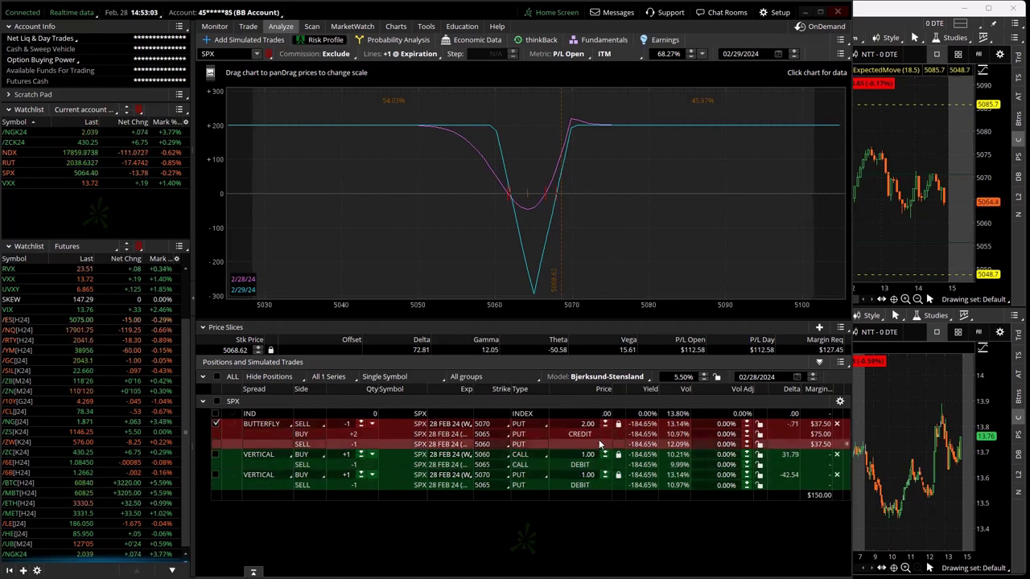
# Examine the one-lot butterfly's risk profile with only the call vertical included, followed by only the put vertical.
pyautogui.click(216, 453)
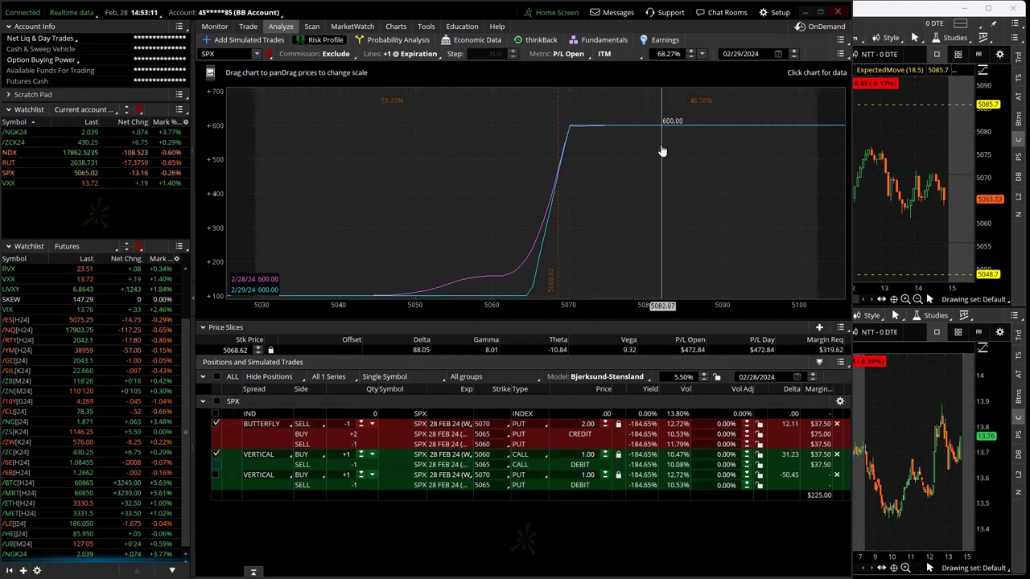
pyautogui.click(217, 454)
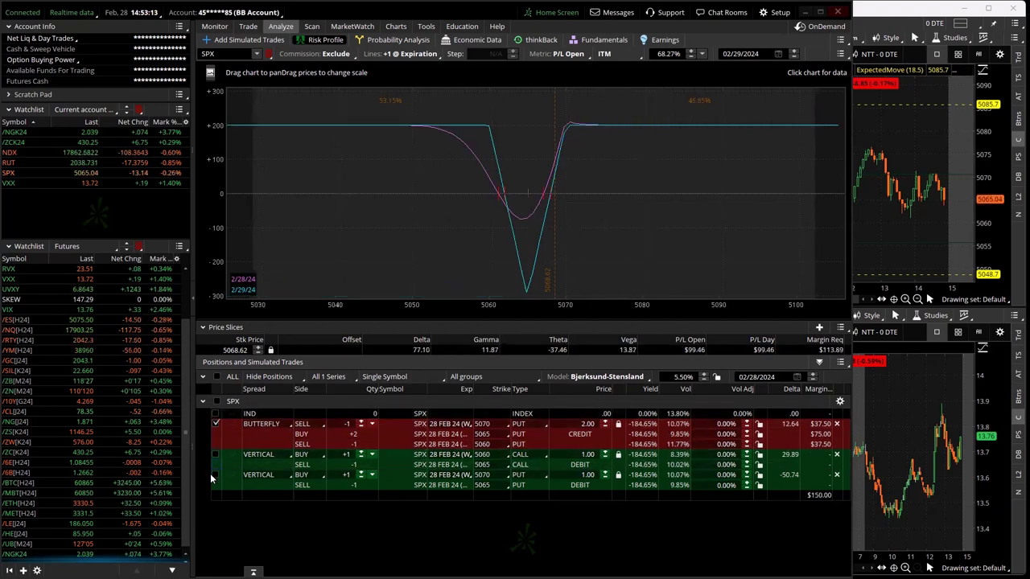
pyautogui.click(215, 475)
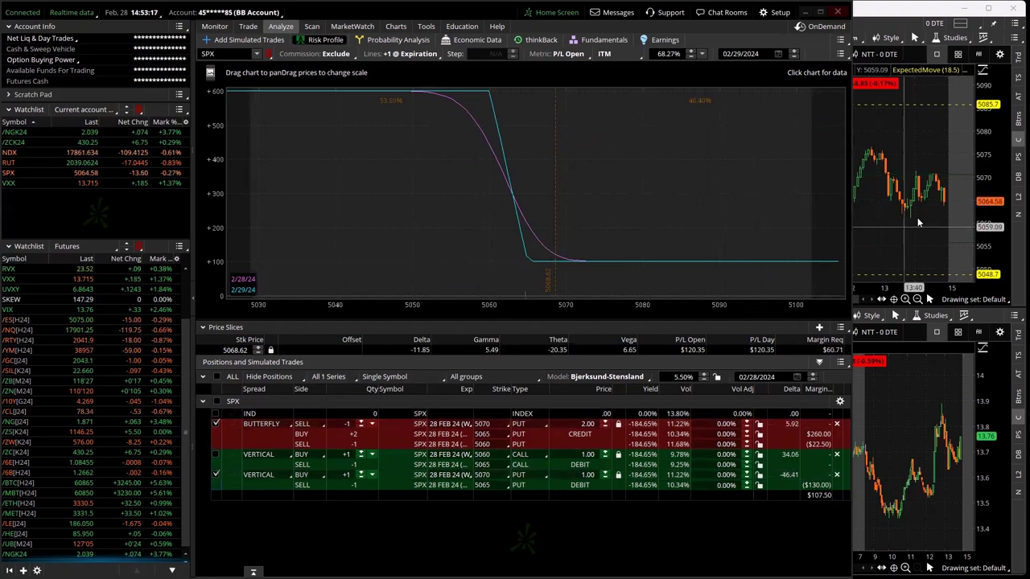
pyautogui.click(216, 475)
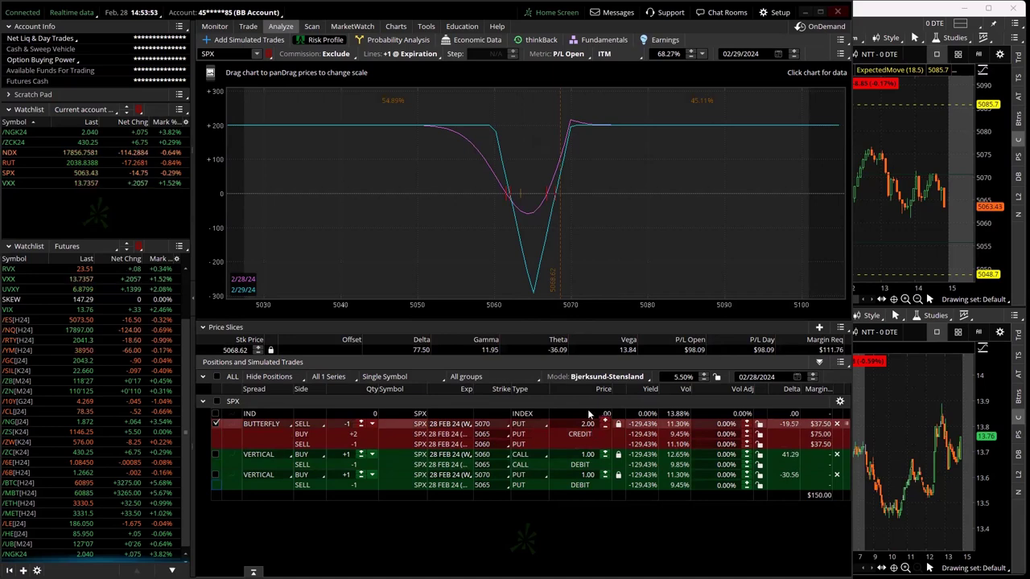
# Check the working orders, review the current bot positions on the tradeSteward dashboard, and return to thinkorswim.
pyautogui.click(226, 28)
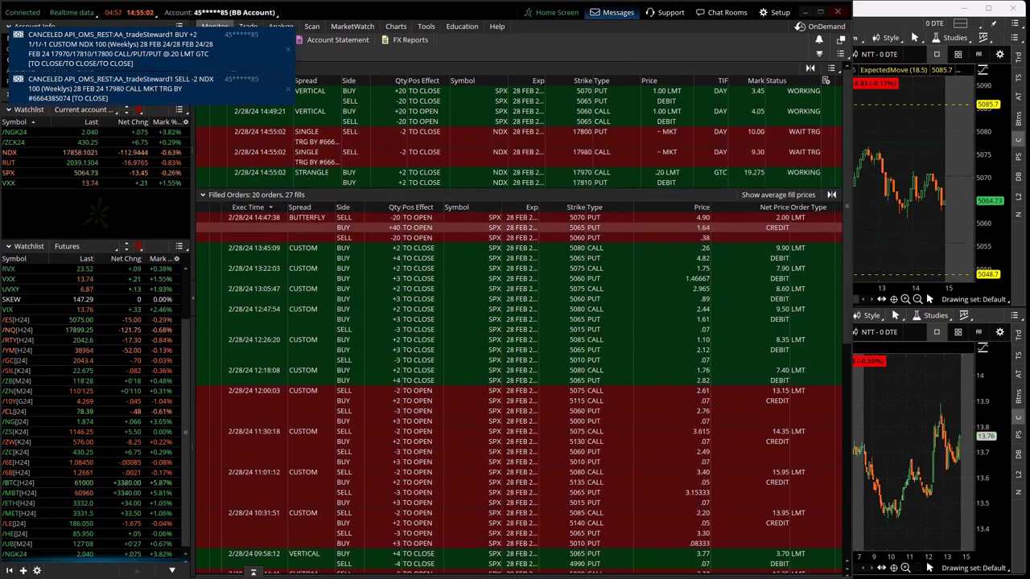
pyautogui.hotkey('alt', 'Tab')
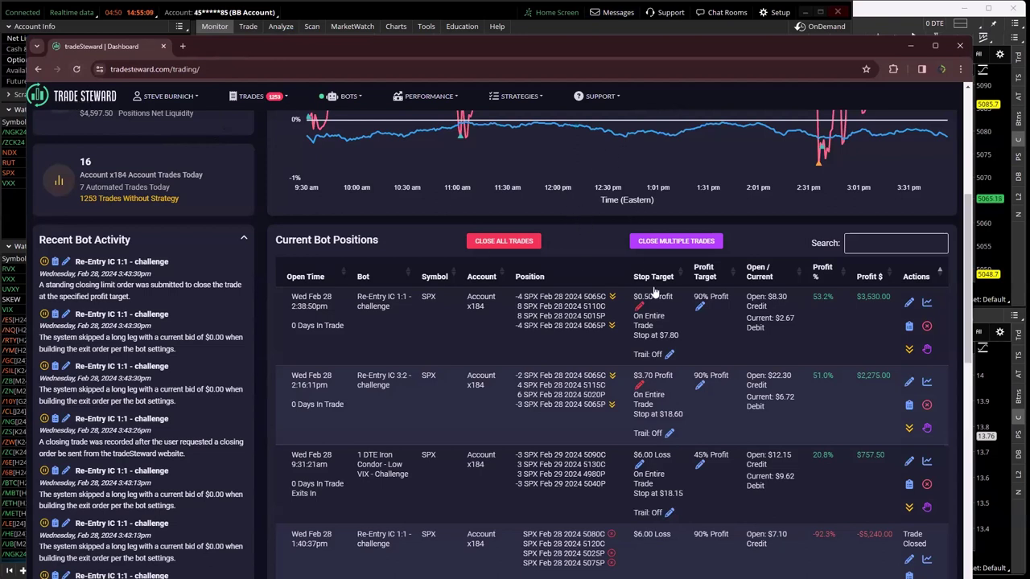
pyautogui.scroll(-1, 656, 296)
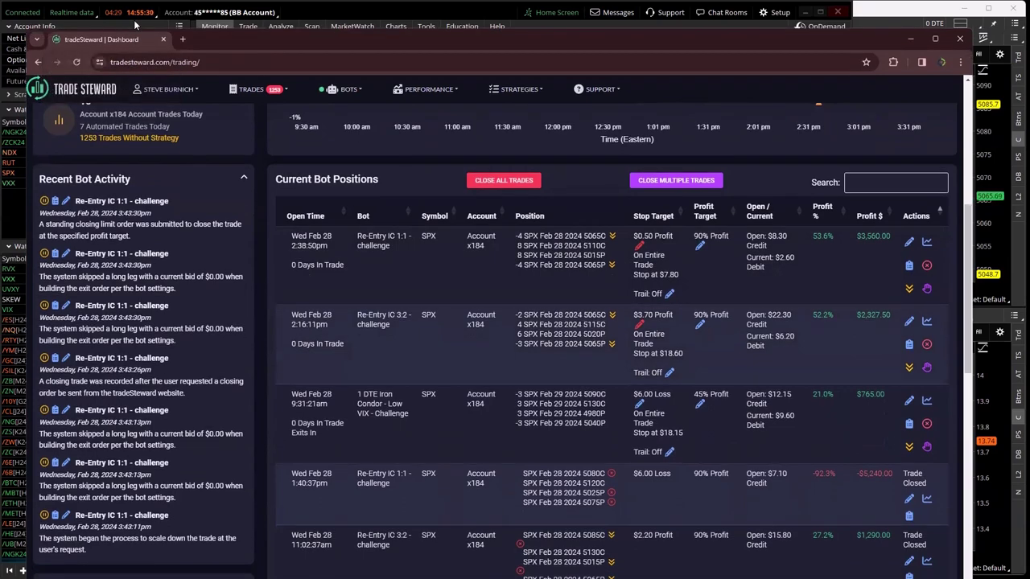
pyautogui.click(134, 19)
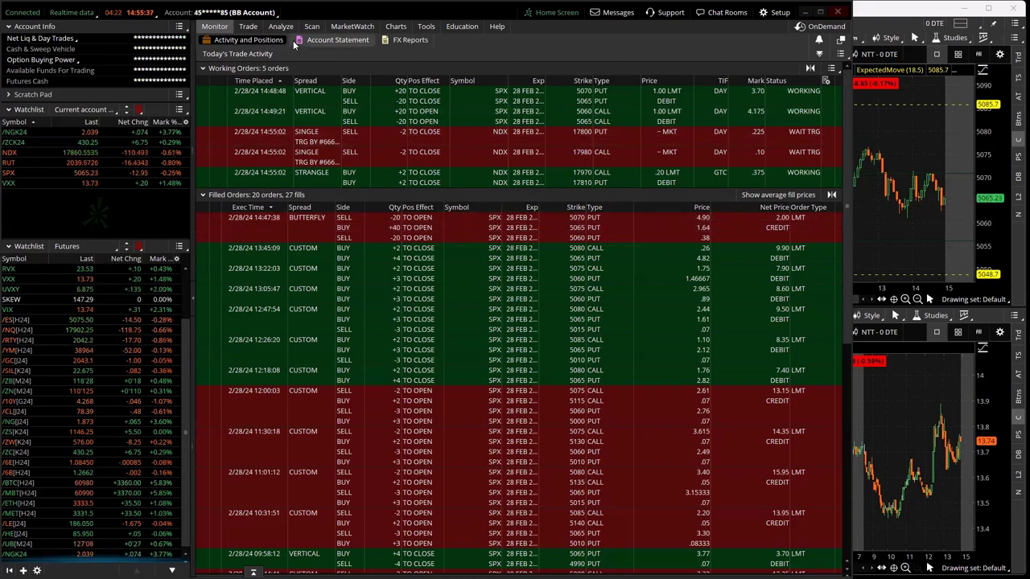
# Review the butterfly's risk profile and check the working and filled orders for the SPX vertical exits.
pyautogui.click(280, 25)
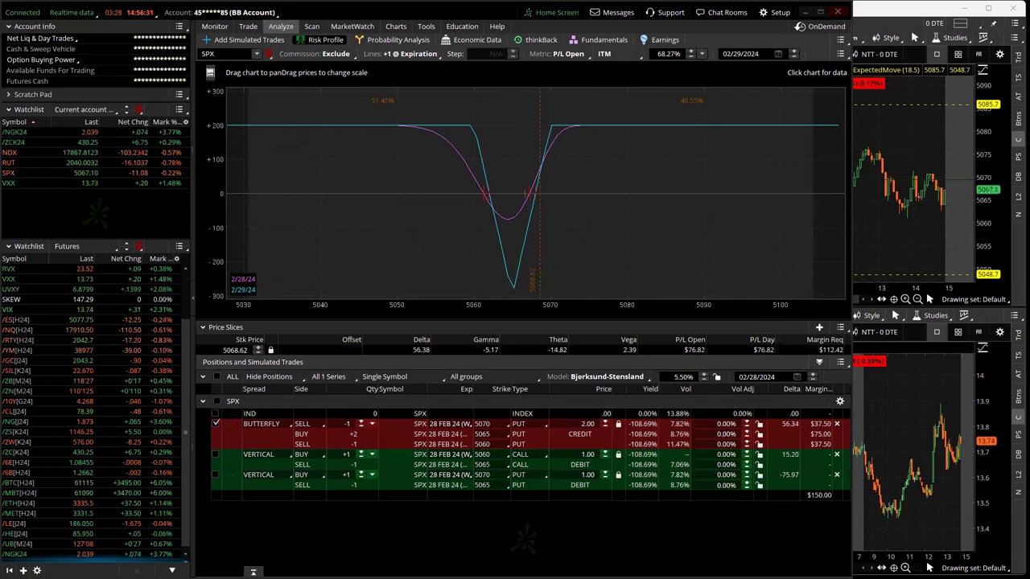
pyautogui.click(214, 25)
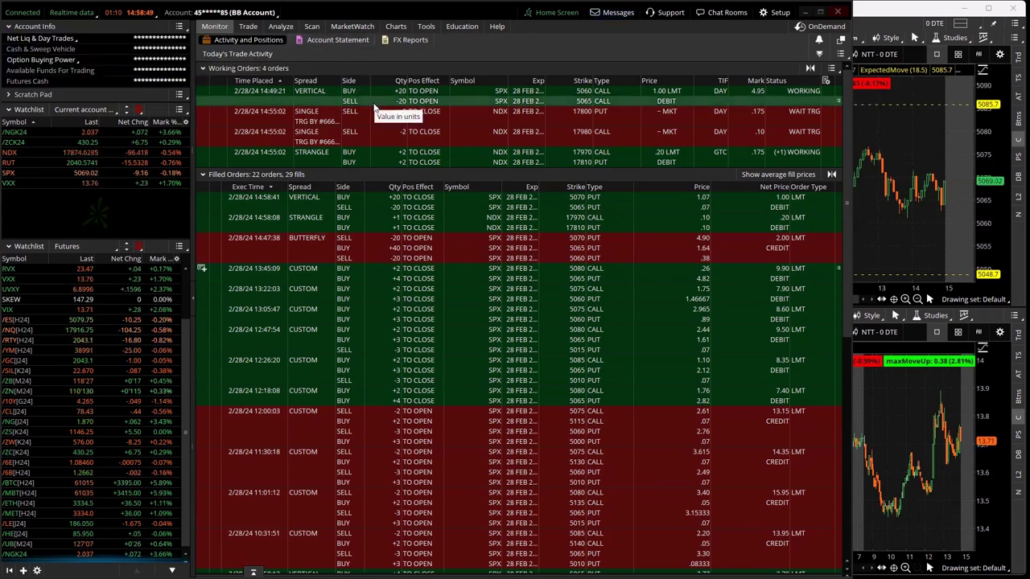
pyautogui.click(288, 31)
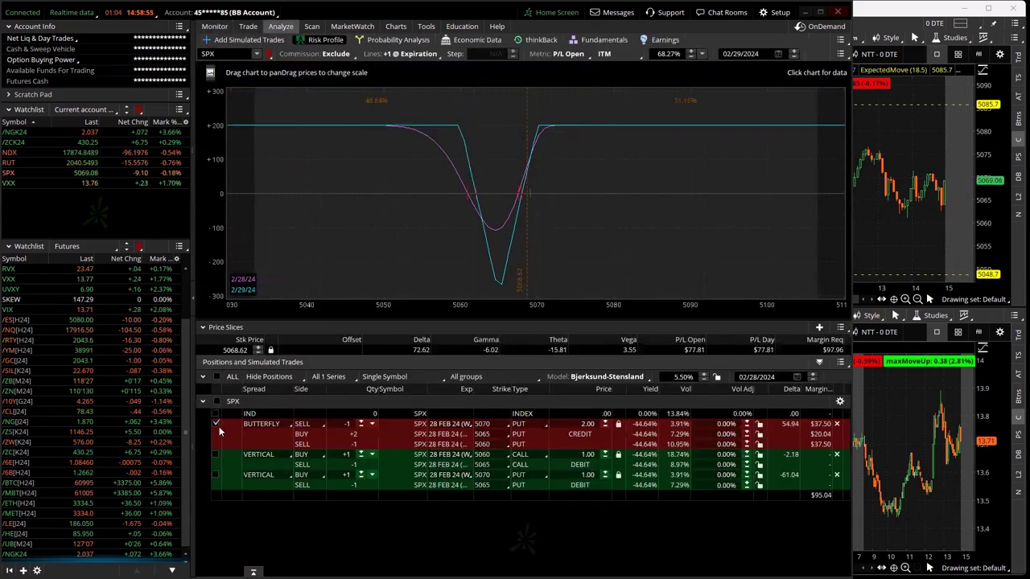
pyautogui.click(216, 27)
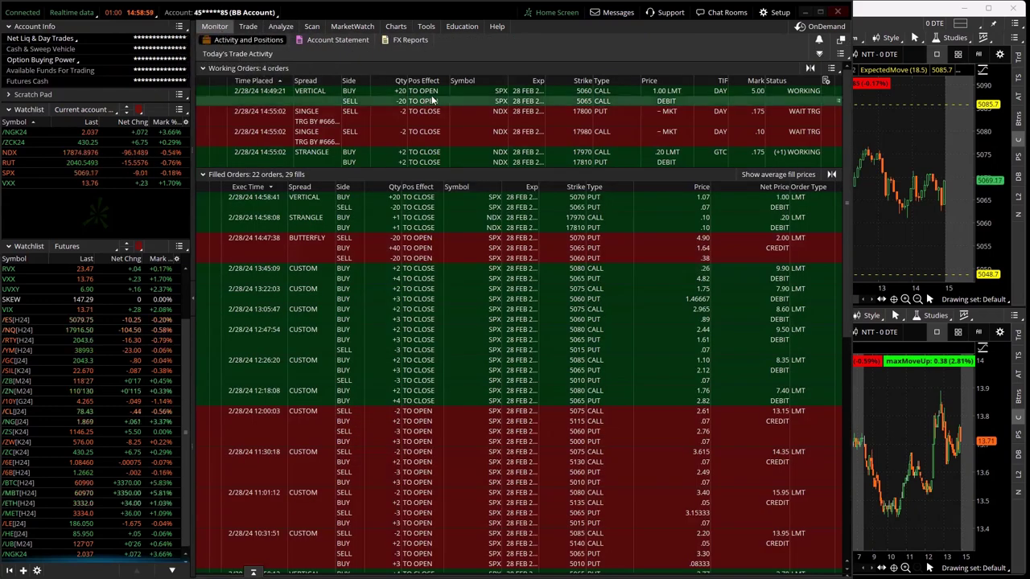
# Include the 5070/5065 put vertical in the risk profile, and set it and the butterfly to 20 contracts each.
pyautogui.click(281, 26)
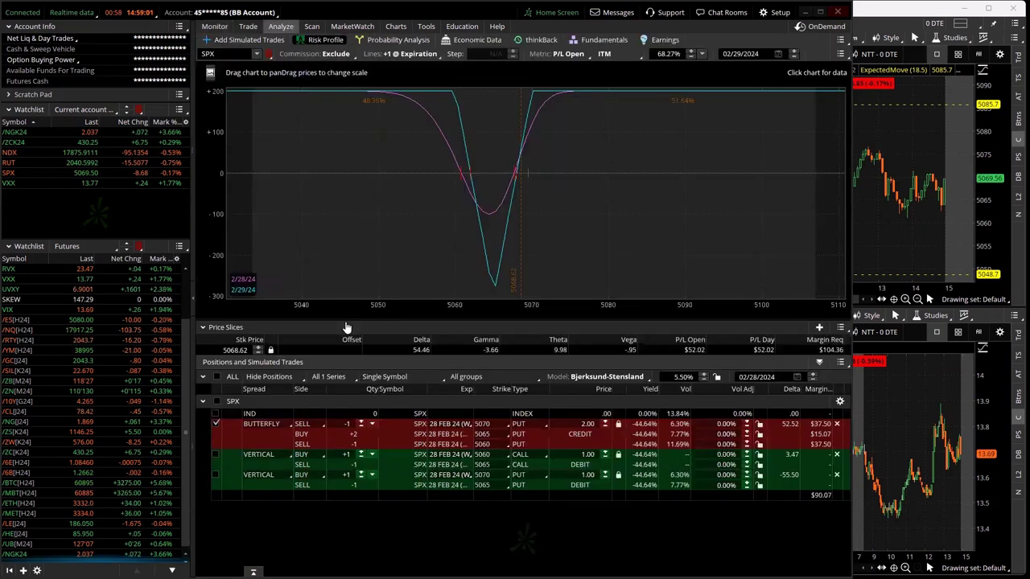
pyautogui.click(215, 474)
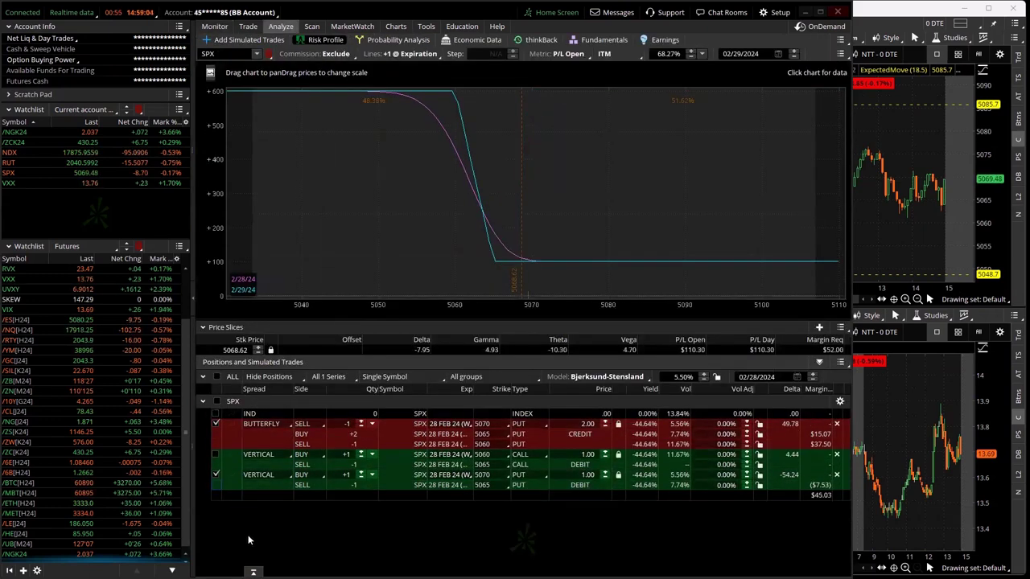
pyautogui.click(371, 475)
pyautogui.click(352, 552)
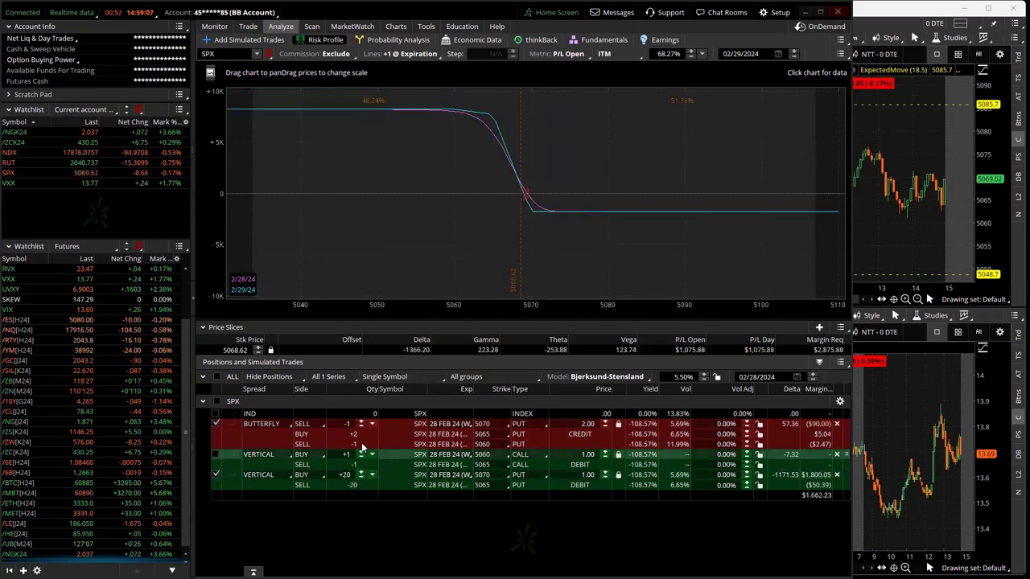
pyautogui.click(360, 424)
pyautogui.click(352, 500)
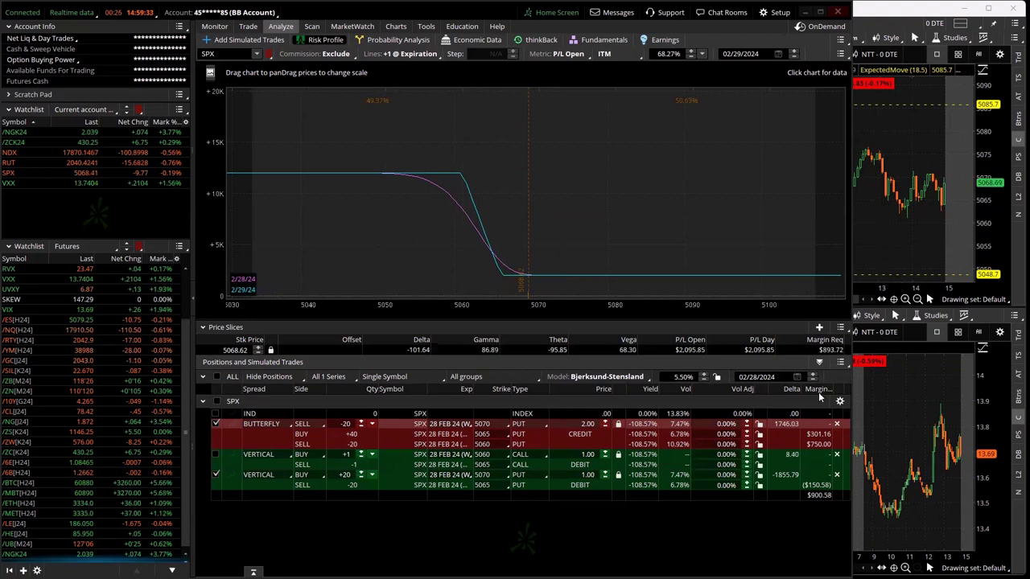
# Include the 5060/5065 call vertical in the risk profile and set it to 20 contracts.
pyautogui.click(215, 454)
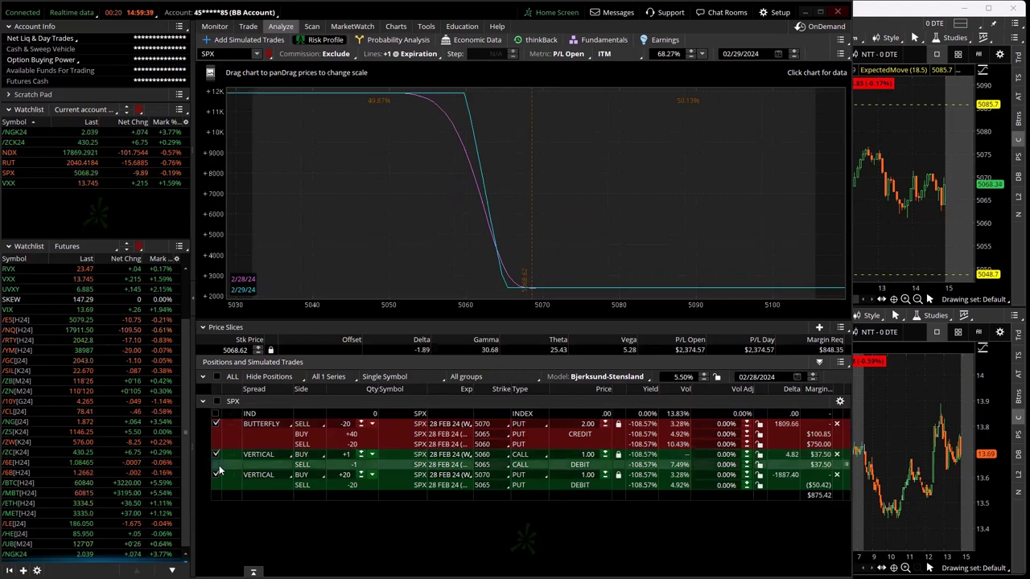
pyautogui.click(372, 455)
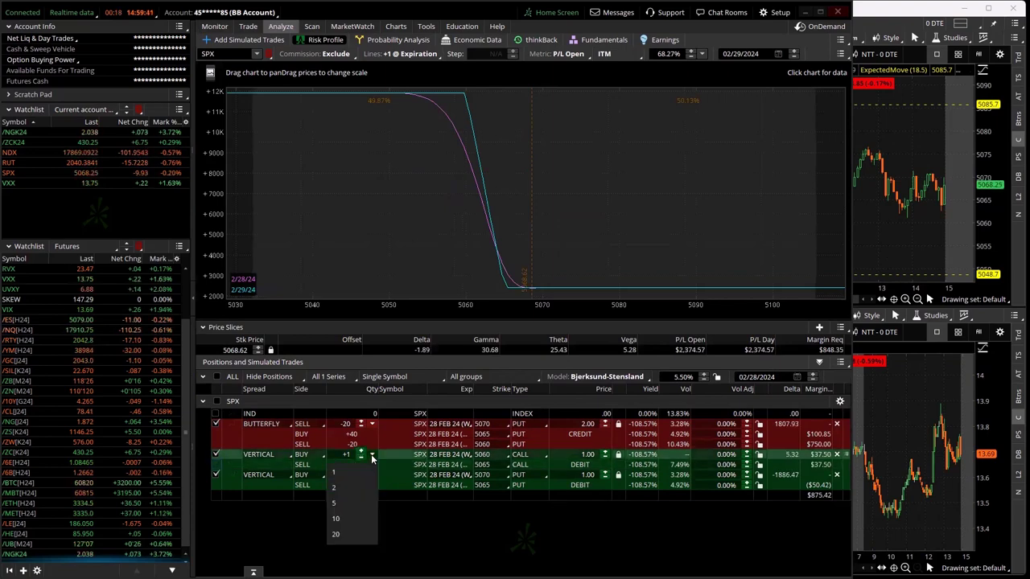
pyautogui.click(352, 533)
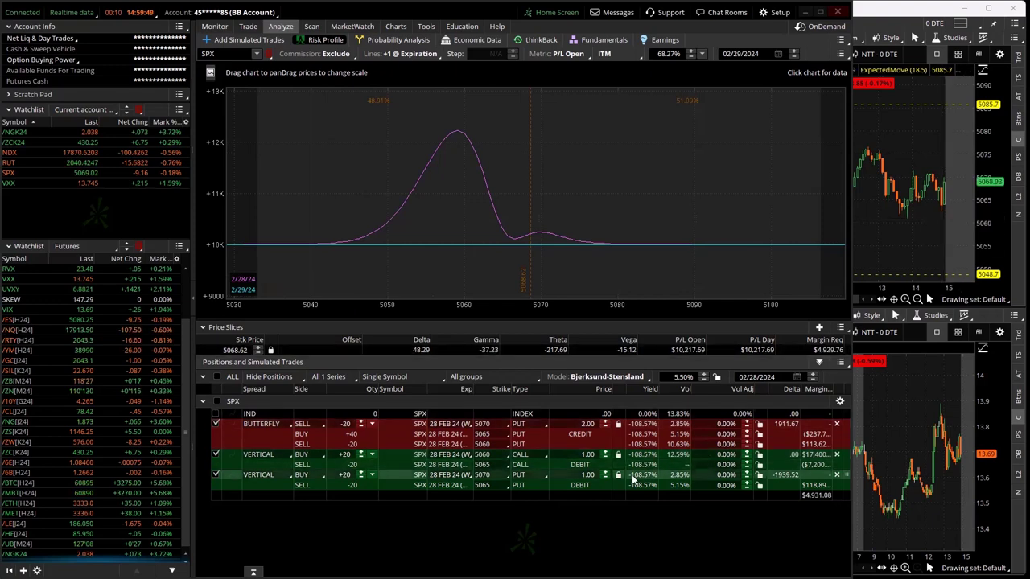
# Check the working and filled orders for the SPX vertical exits.
pyautogui.click(215, 28)
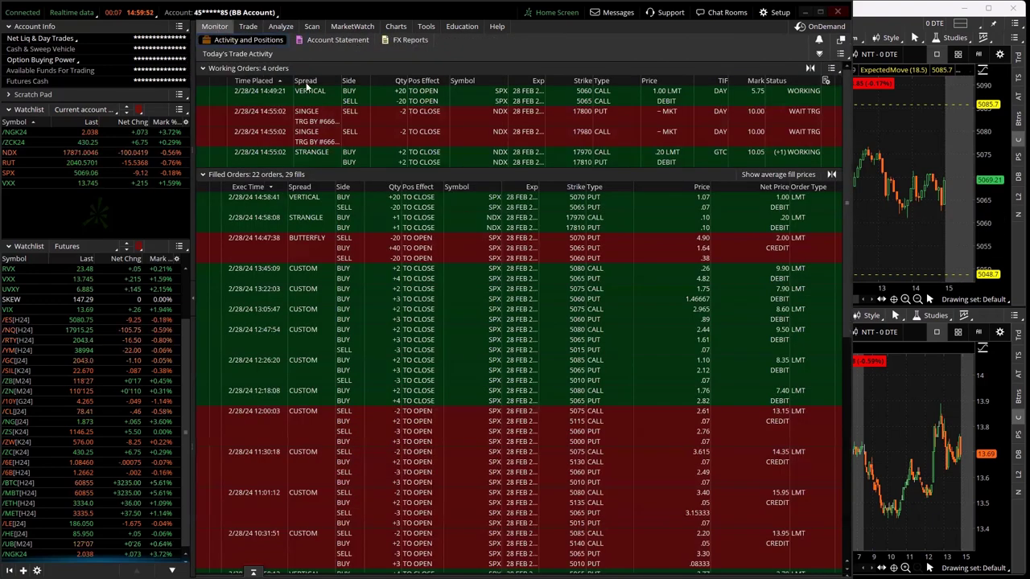
pyautogui.rightClick(502, 109)
pyautogui.press('Escape')
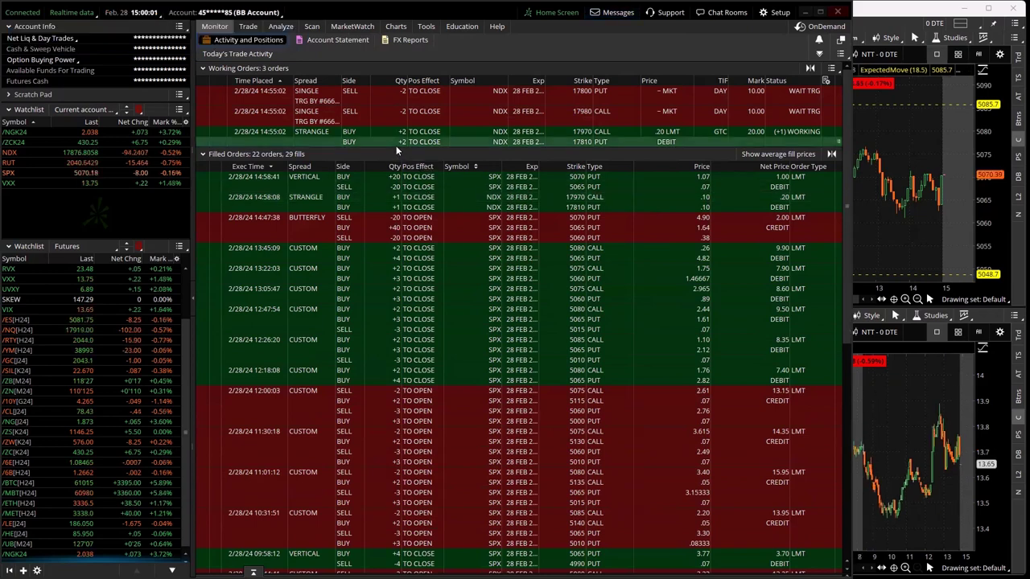
pyautogui.click(275, 19)
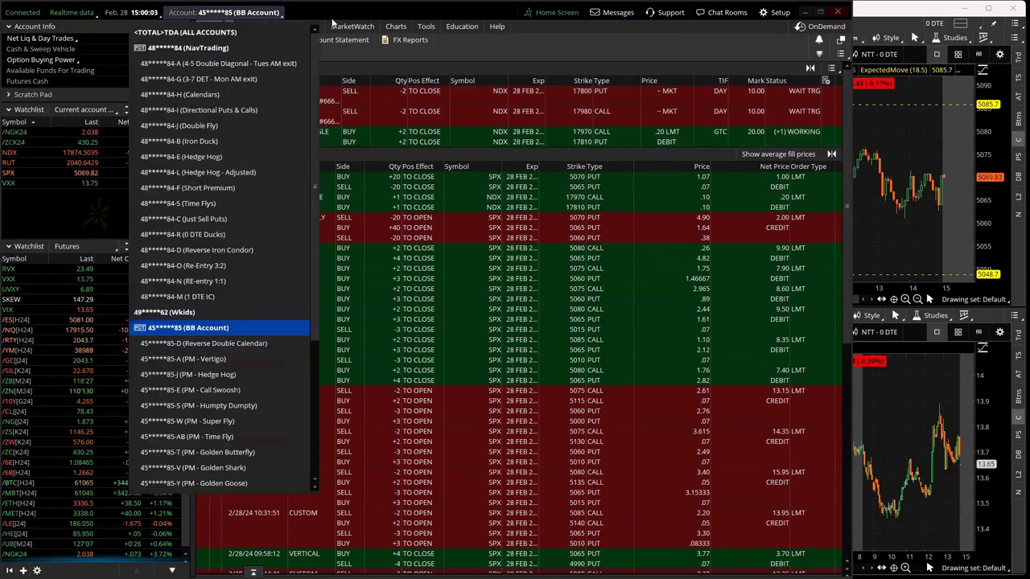
pyautogui.click(333, 19)
# Show all positions in the SPX risk profile and examine the 28 FEB 5060, 5065 and 5070 put legs.
pyautogui.click(281, 26)
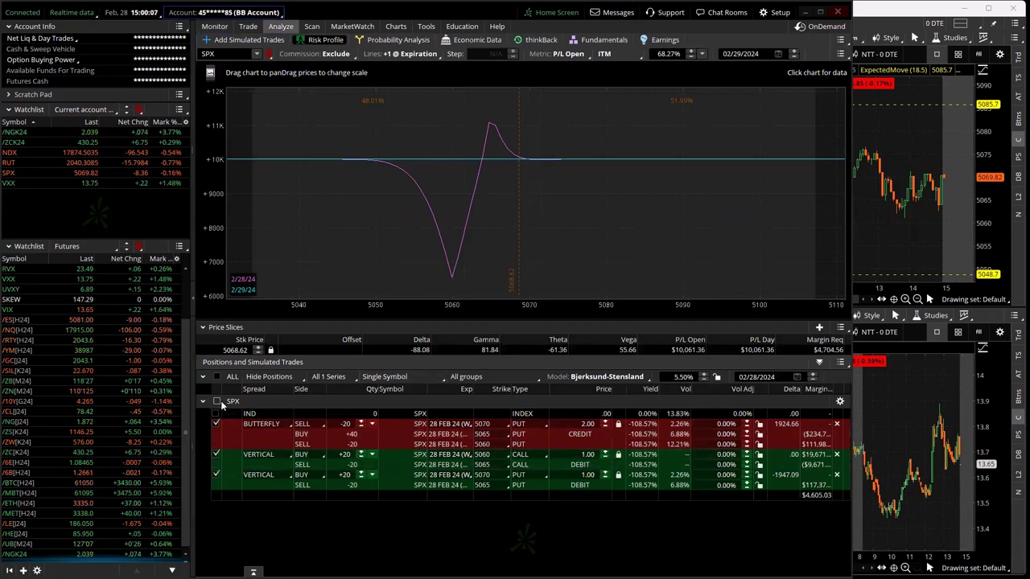
pyautogui.click(217, 401)
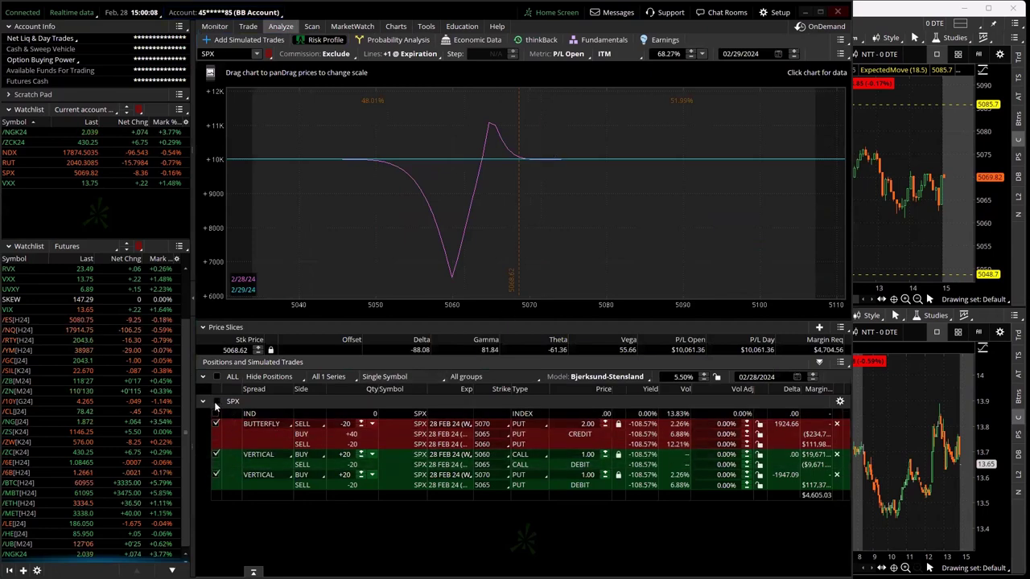
pyautogui.click(267, 378)
pyautogui.click(256, 396)
pyautogui.scroll(-2, 292, 470)
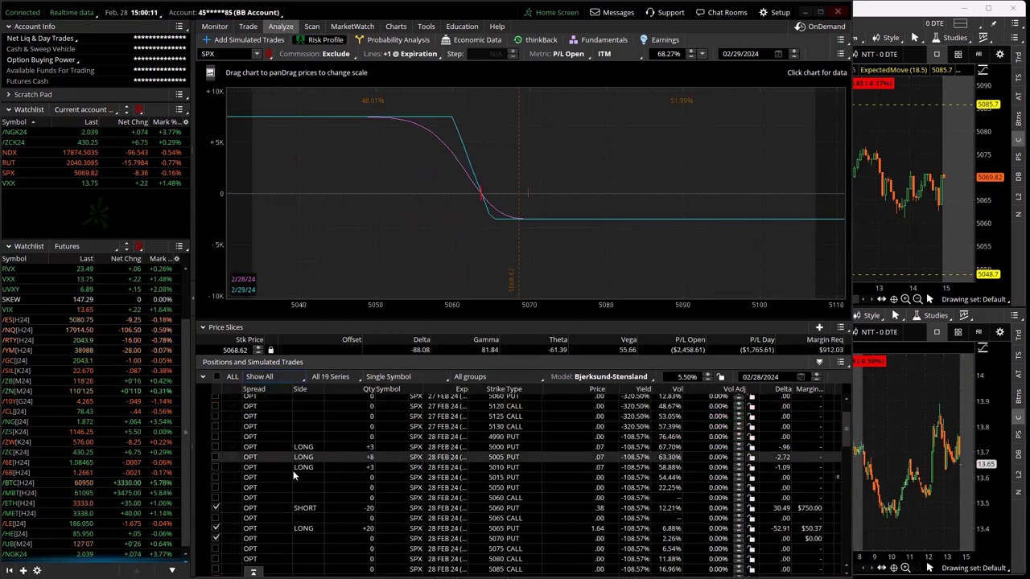
pyautogui.scroll(-3, 296, 483)
pyautogui.scroll(-1, 297, 489)
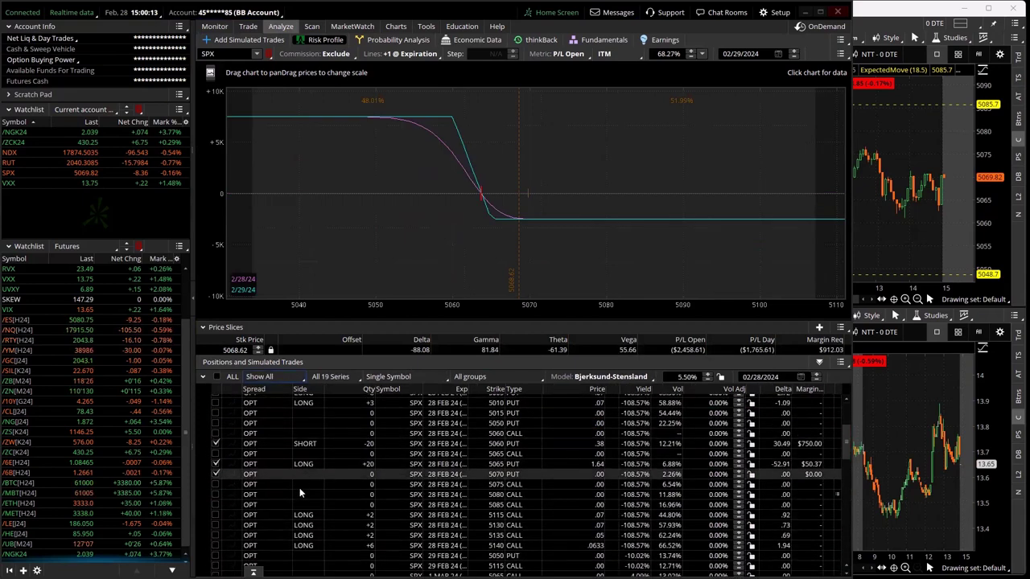
pyautogui.scroll(1, 322, 475)
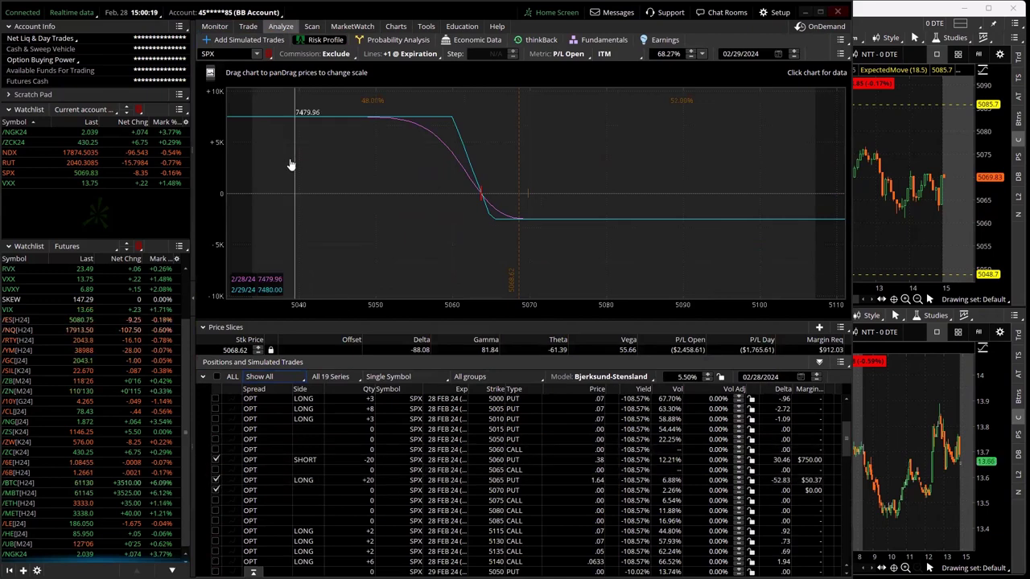
# Check the butterfly's filled order and limit the risk profile to the simulated butterfly and the 5070/5065 put vertical.
pyautogui.click(222, 27)
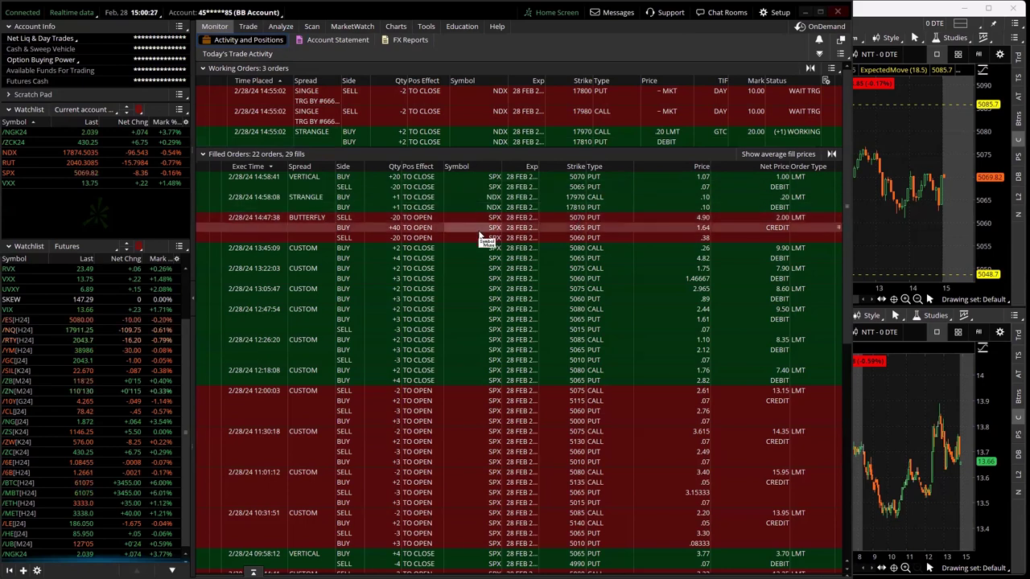
pyautogui.click(281, 26)
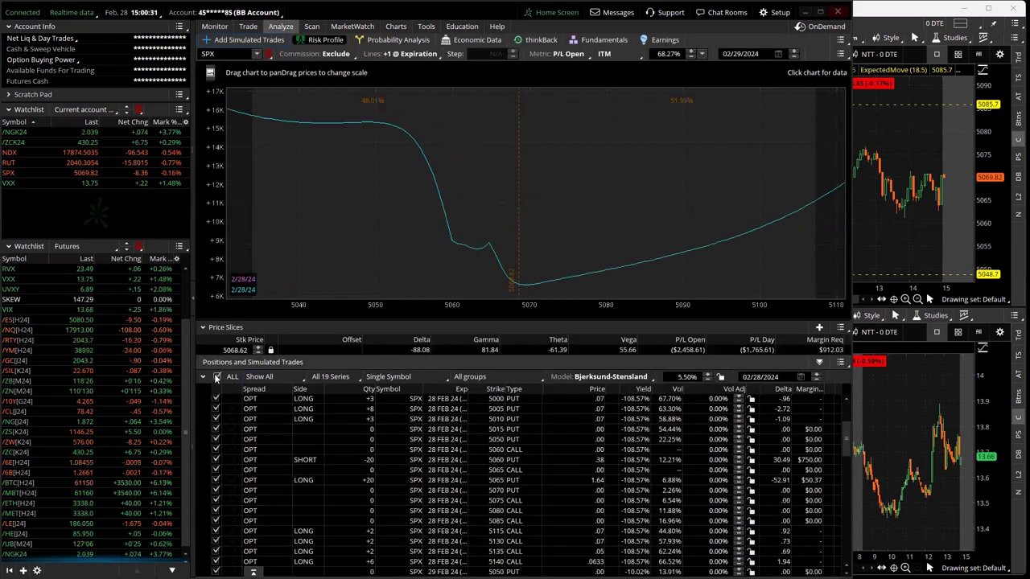
pyautogui.click(216, 378)
pyautogui.scroll(-10, 271, 447)
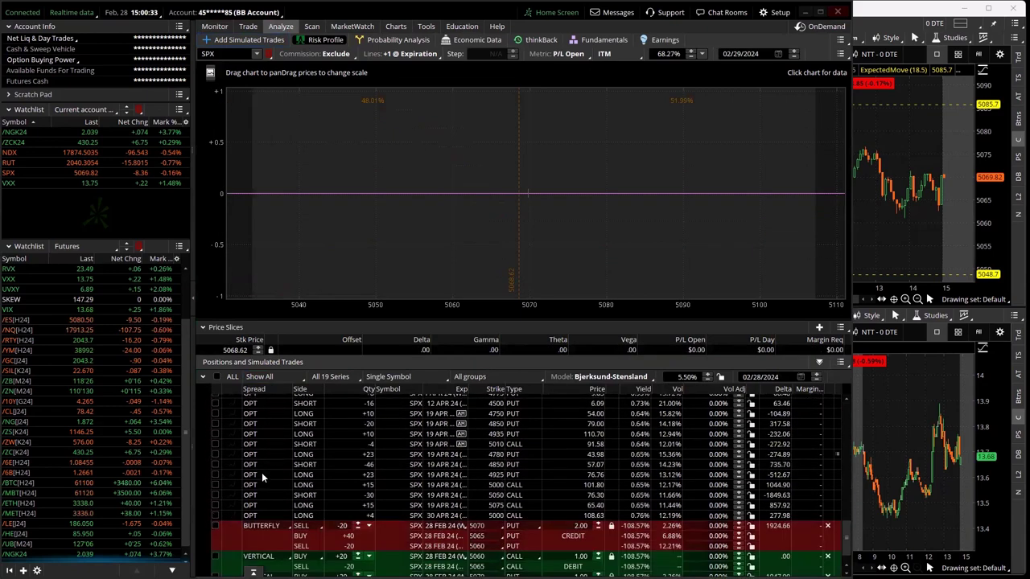
pyautogui.click(215, 500)
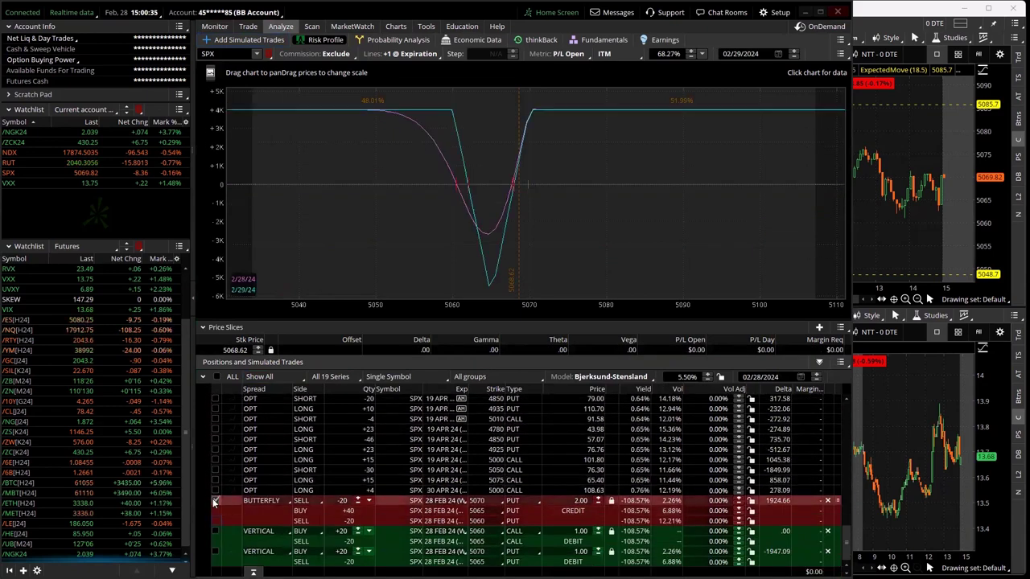
pyautogui.click(215, 551)
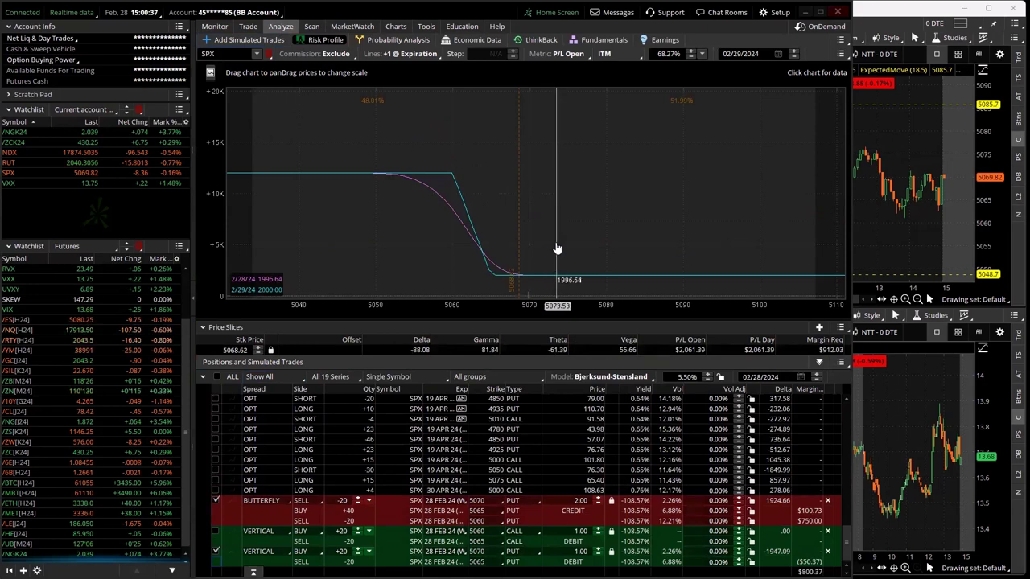